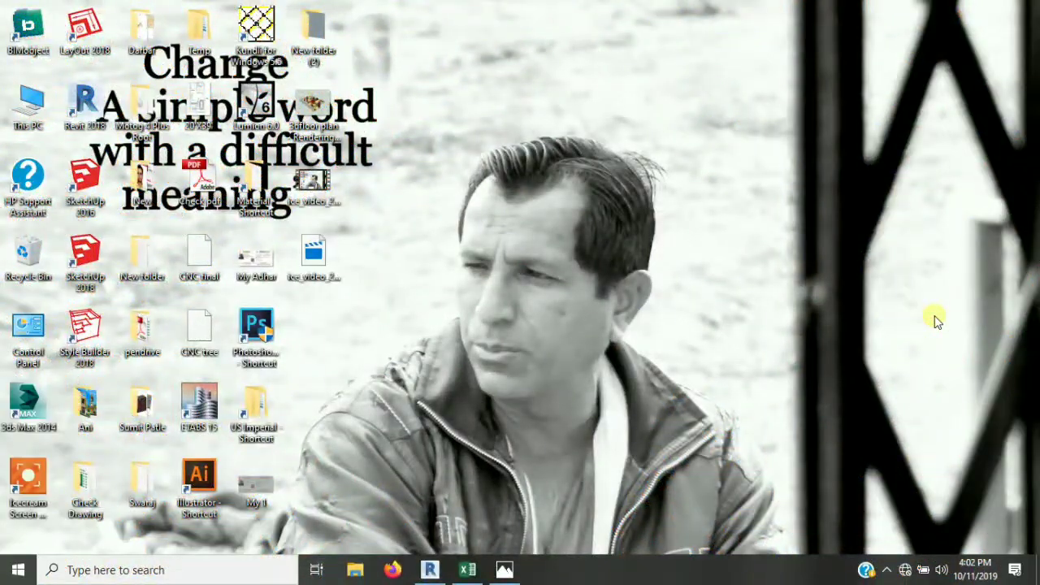
# Step: Switch to the Topic List workbook of numbered Revit video topics in Excel
pyautogui.click(467, 569)
# Step: Review the topic rows around Create Elevation Component Part3 in column B
pyautogui.click(146, 357)
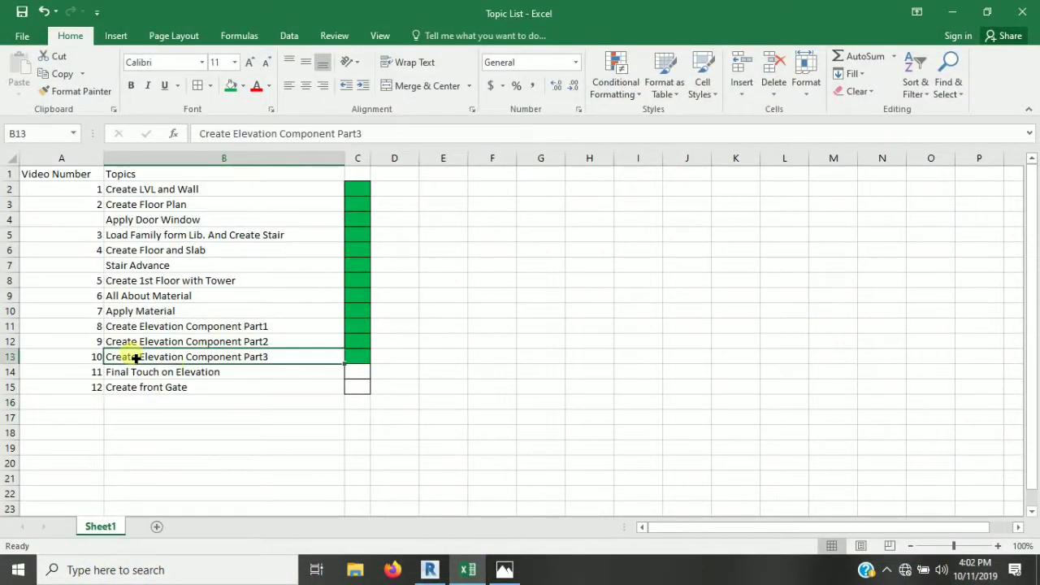
pyautogui.moveTo(134, 357); pyautogui.dragTo(380, 375)
pyautogui.click(638, 401)
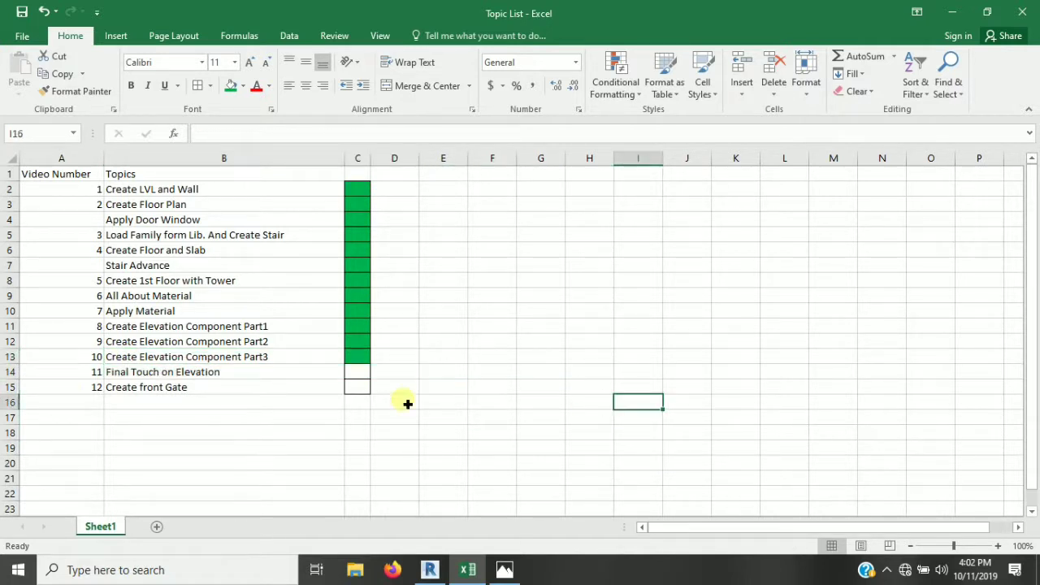
pyautogui.click(646, 418)
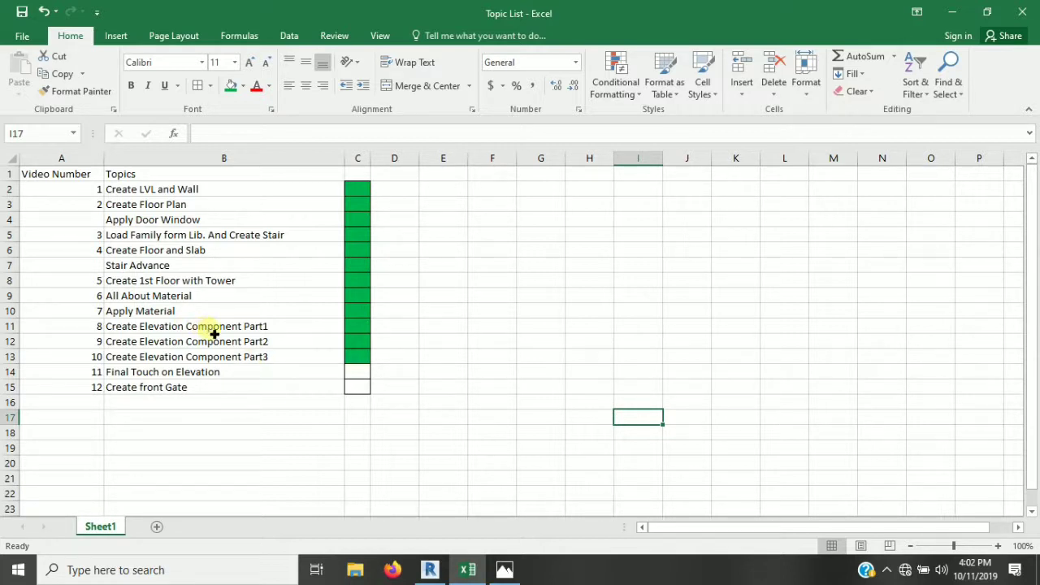
pyautogui.click(238, 375)
pyautogui.click(325, 419)
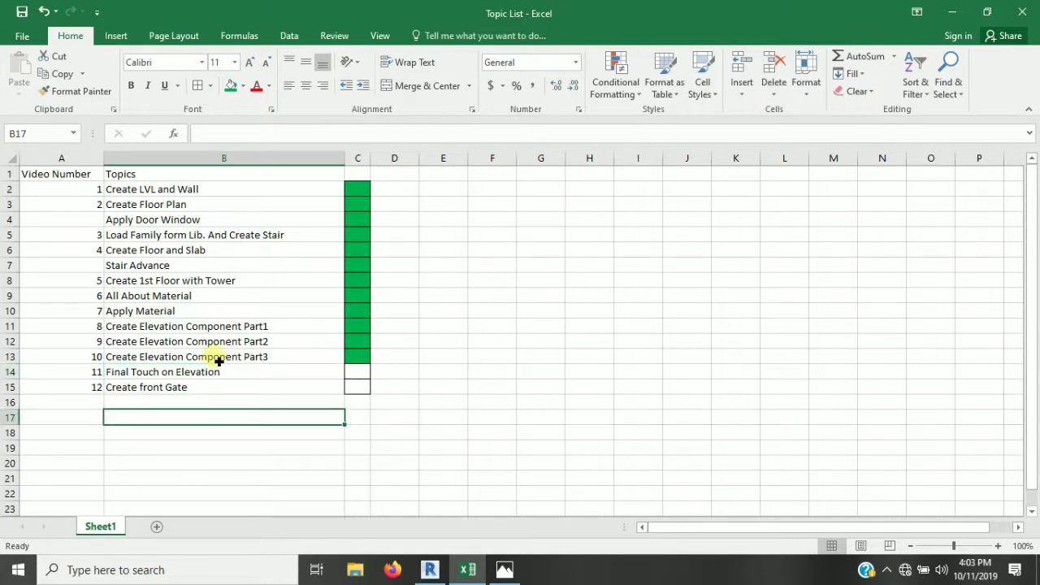
# Step: Pick out the Final Touch on Elevation topic, then return to the Revit house model
pyautogui.click(167, 378)
pyautogui.click(168, 418)
pyautogui.click(174, 388)
pyautogui.click(175, 378)
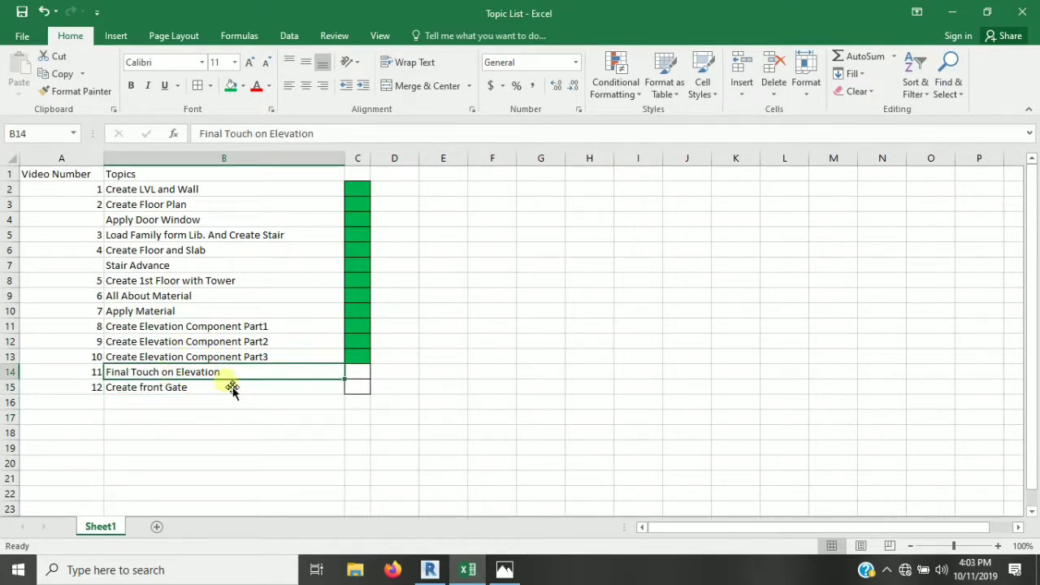
pyautogui.click(430, 572)
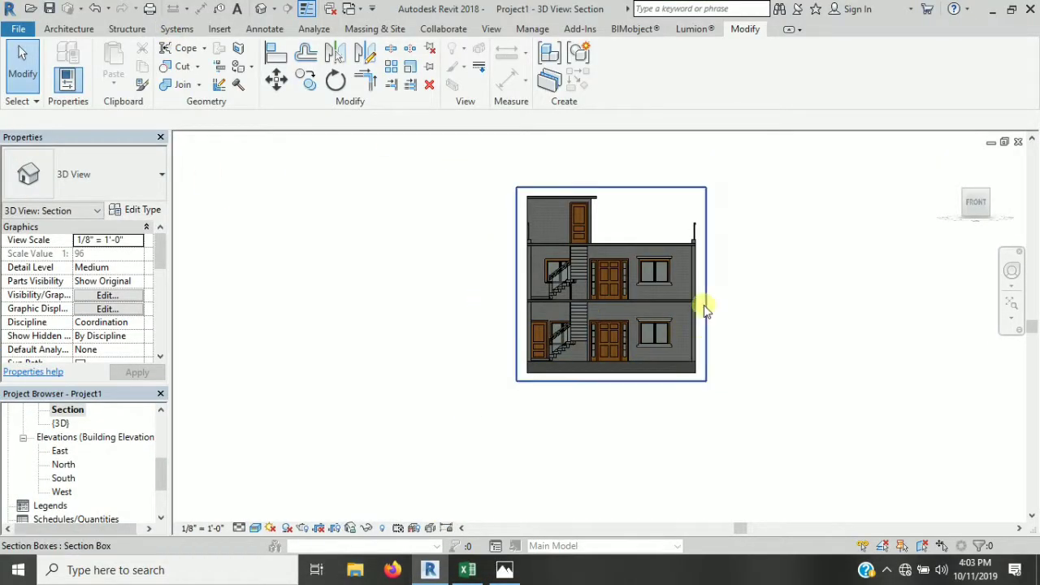
# Step: Switch to the default {3D} view of the house
pyautogui.scroll(2, 706, 285)
pyautogui.scroll(-5, 707, 289)
pyautogui.scroll(1, 713, 190)
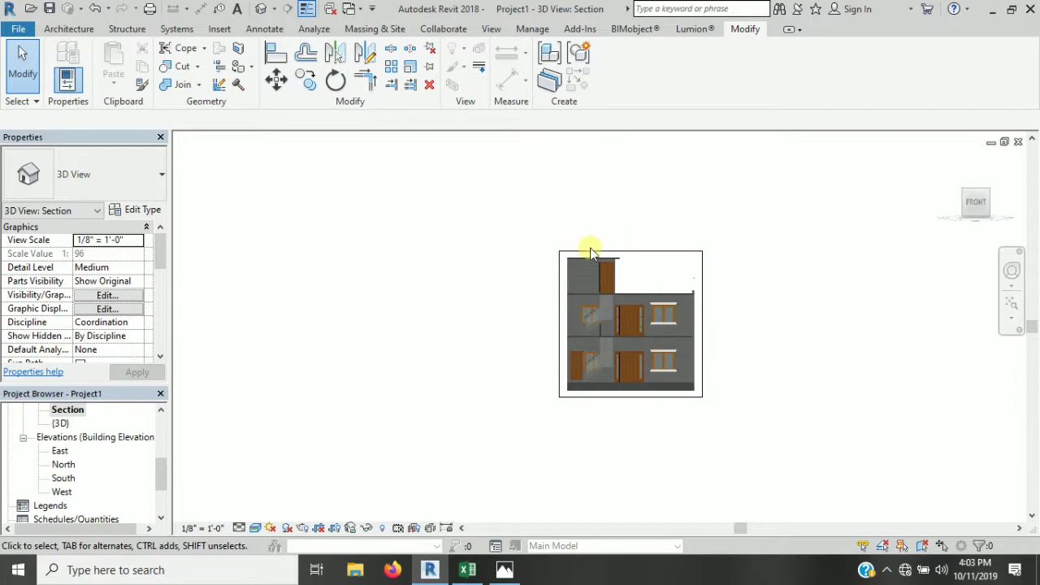
pyautogui.click(260, 9)
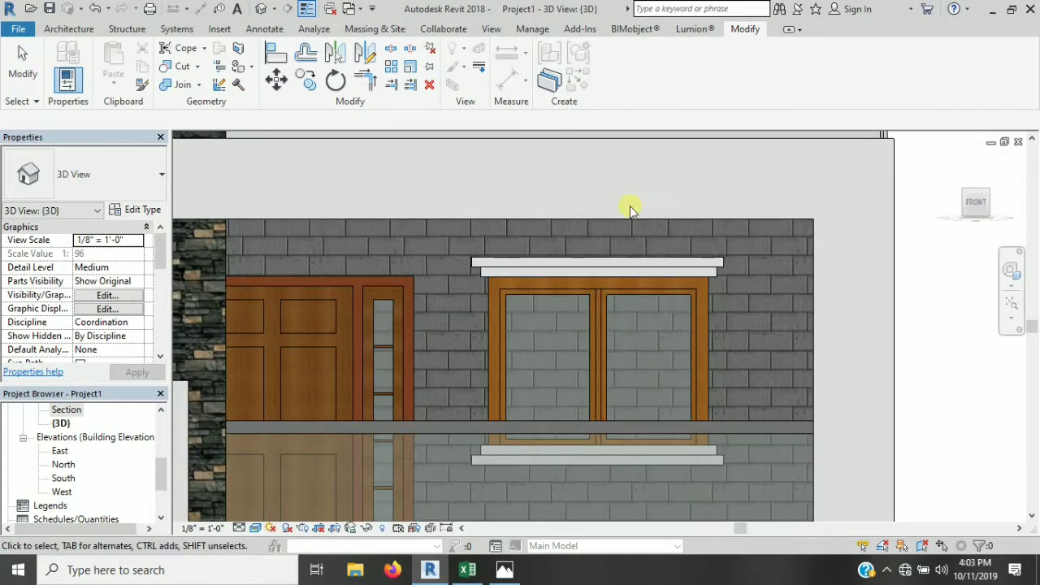
# Step: Select the first-floor casement window and open its type properties
pyautogui.moveTo(807, 286)
pyautogui.keyDown('shift'); pyautogui.mouseDown(button='middle')
pyautogui.moveTo(744, 349)
pyautogui.moveTo(824, 313)
pyautogui.moveTo(603, 379)
pyautogui.moveTo(653, 333)
pyautogui.mouseUp(button='middle'); pyautogui.keyUp('shift')
pyautogui.scroll(3, 810, 347)
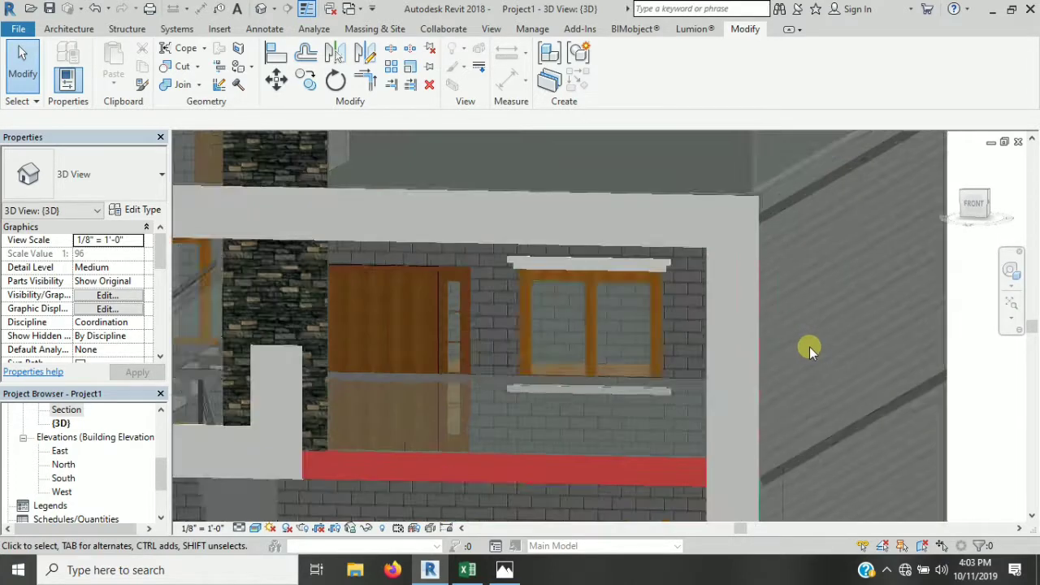
pyautogui.scroll(1, 802, 351)
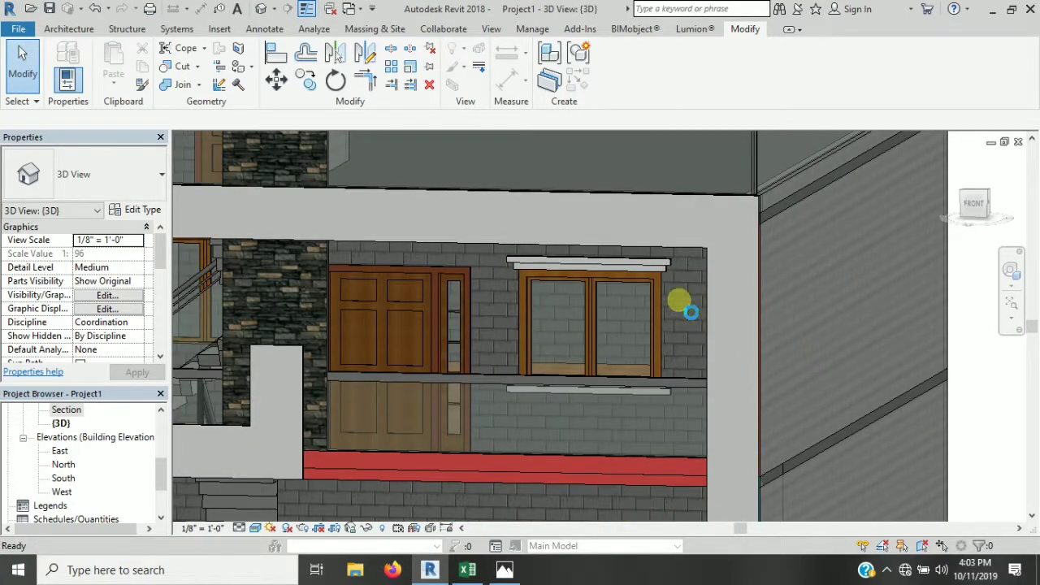
pyautogui.click(655, 279)
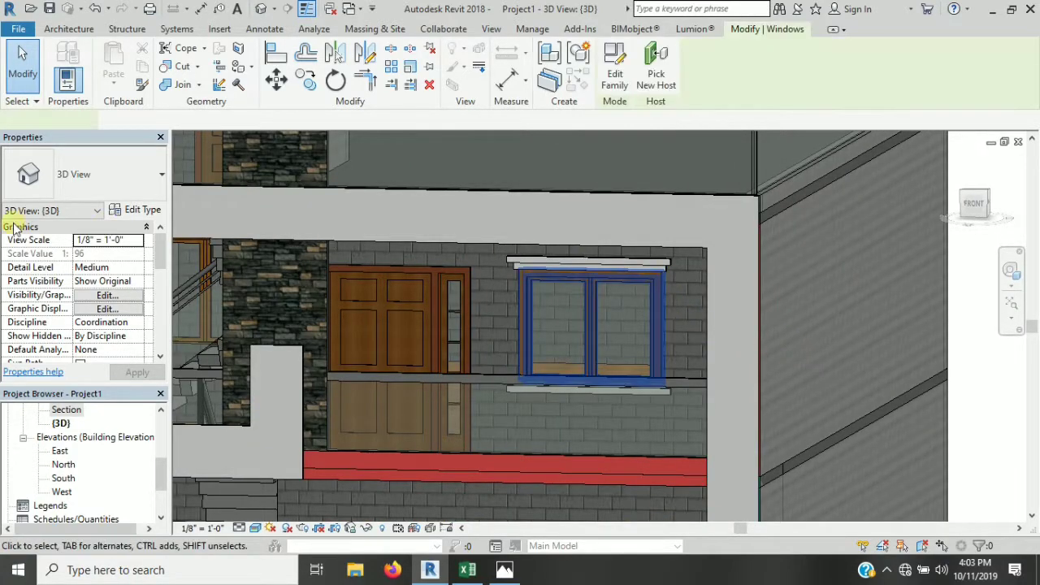
pyautogui.click(132, 210)
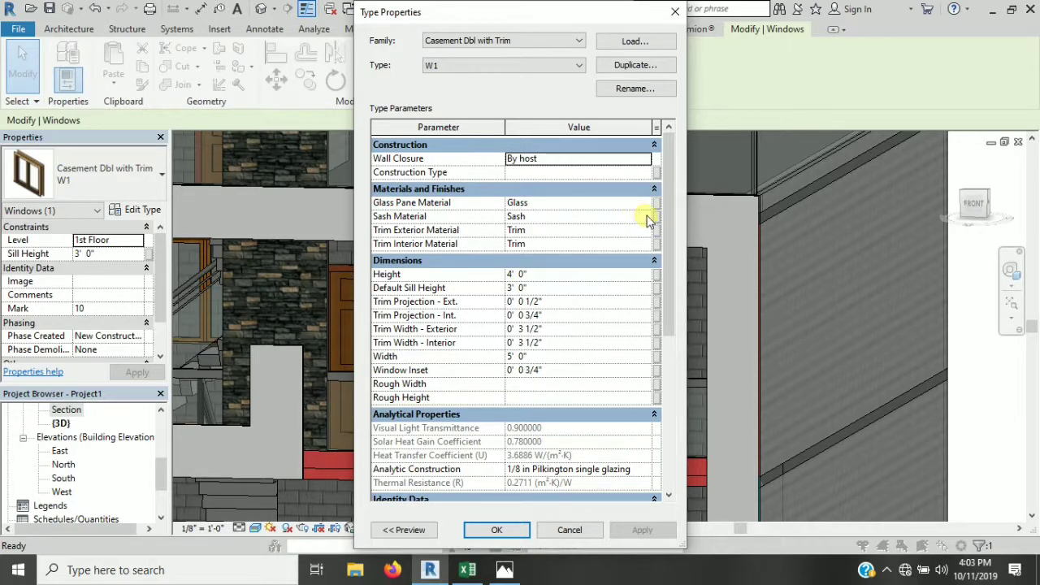
# Step: Set the W1 window's Sash Material to My white
pyautogui.click(647, 218)
pyautogui.click(648, 217)
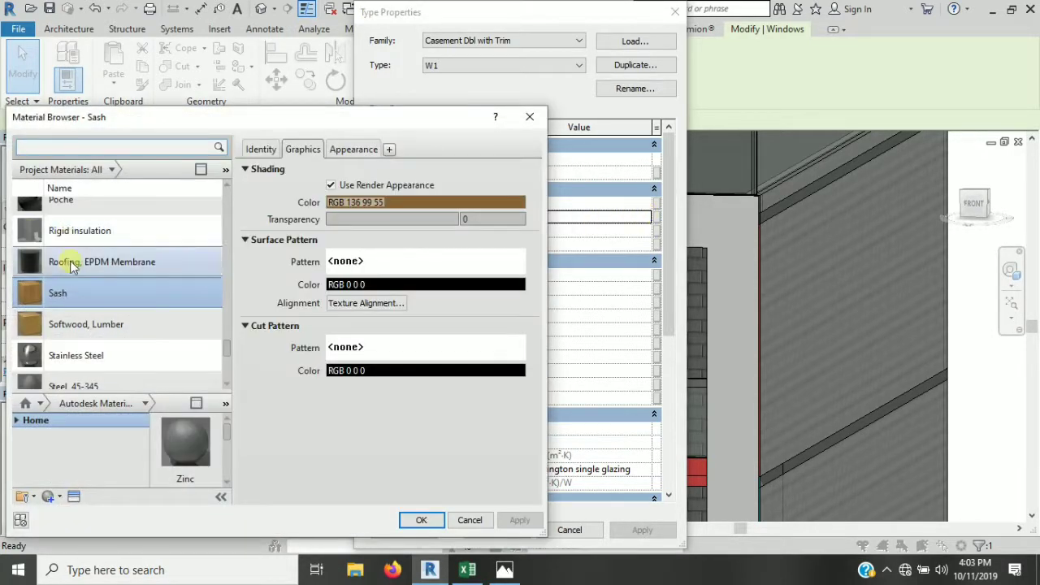
pyautogui.scroll(3, 138, 284)
pyautogui.scroll(-1, 149, 280)
pyautogui.scroll(3, 150, 278)
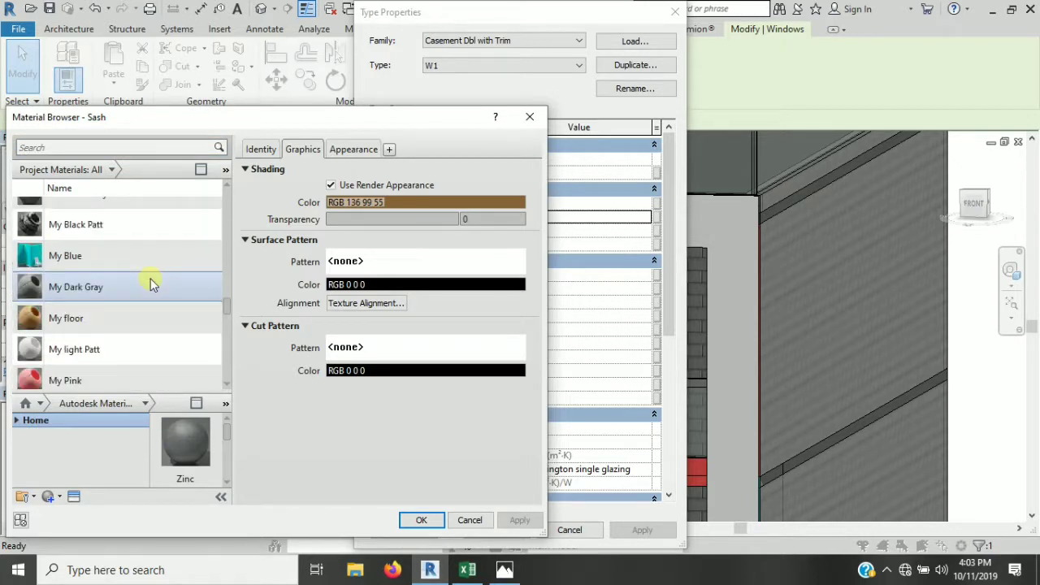
pyautogui.scroll(2, 128, 307)
pyautogui.scroll(-3, 87, 301)
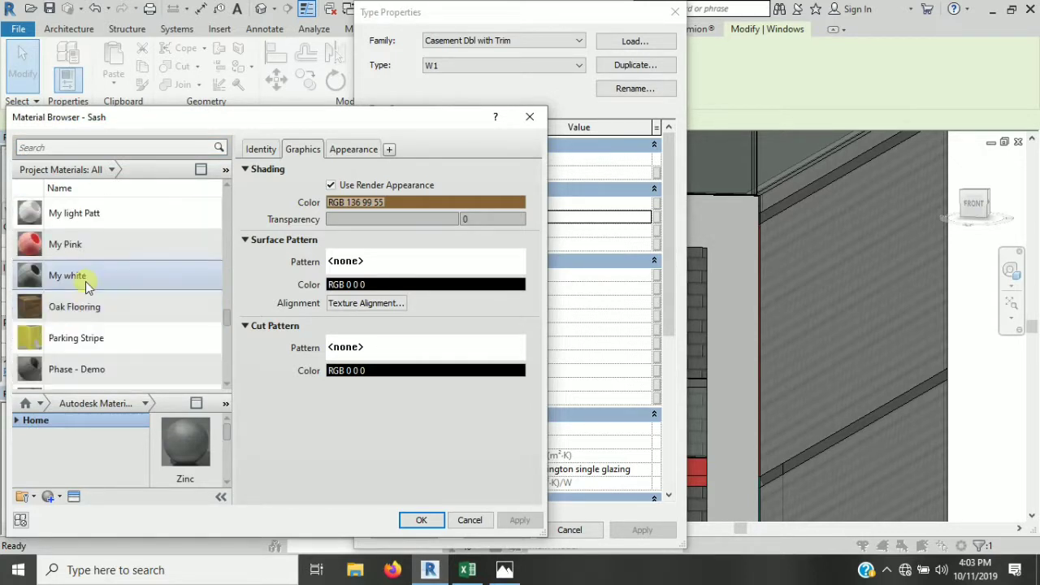
pyautogui.click(82, 274)
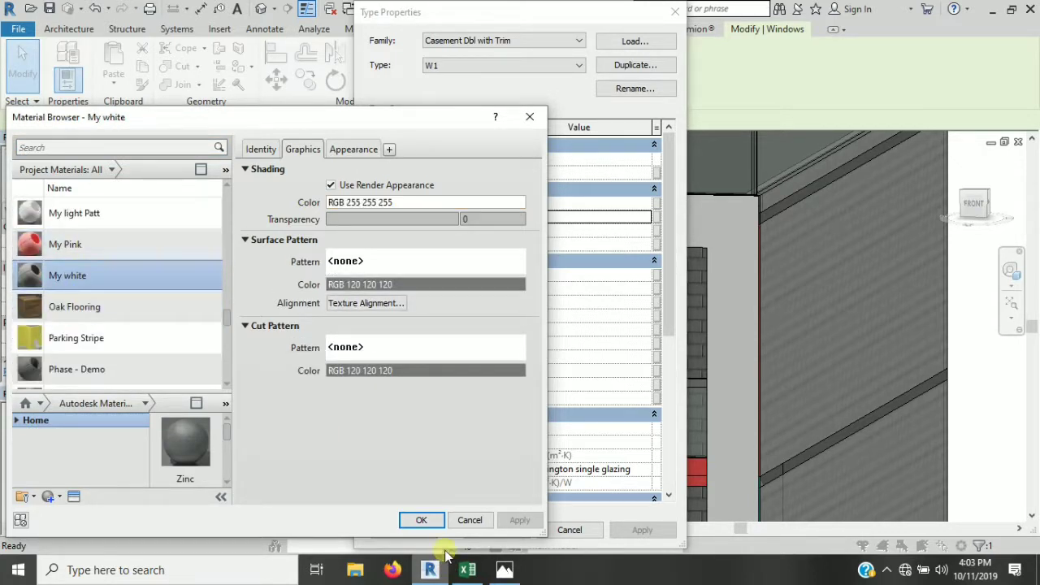
pyautogui.click(428, 520)
# Step: Set the Trim Exterior Material to My white
pyautogui.click(642, 231)
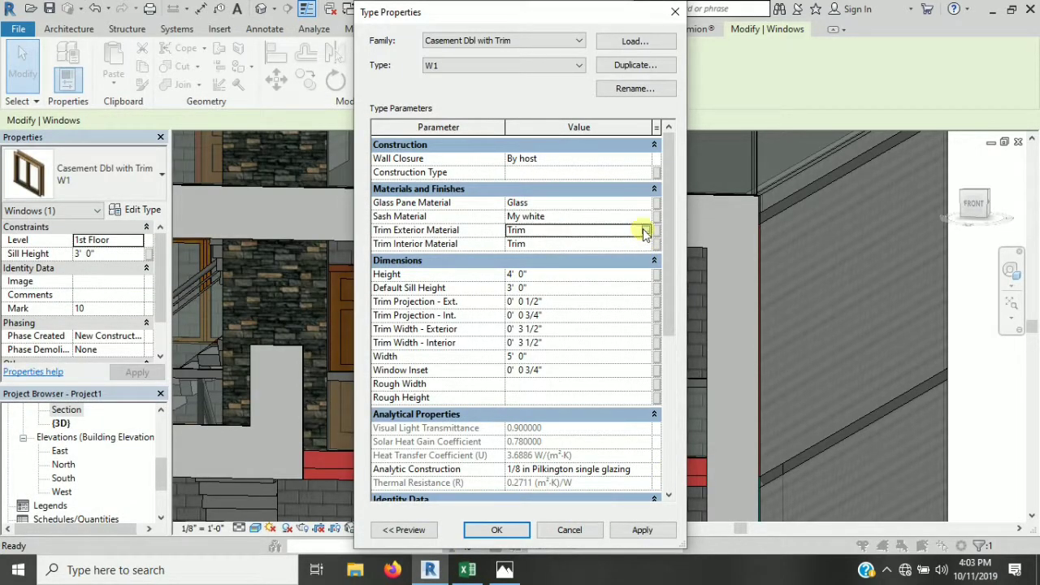
pyautogui.click(643, 231)
pyautogui.scroll(5, 90, 321)
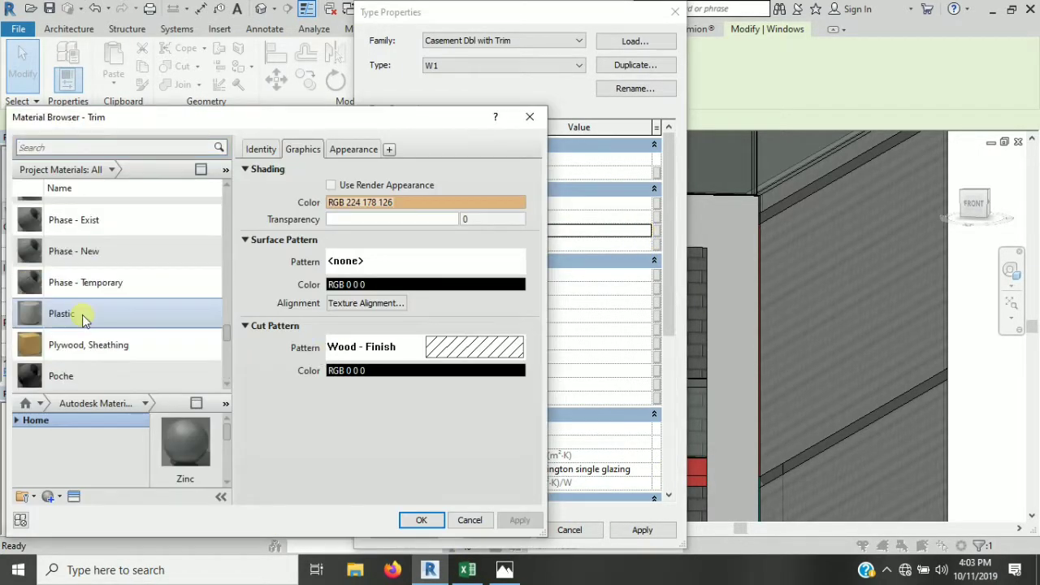
pyautogui.scroll(5, 88, 321)
pyautogui.scroll(-3, 86, 321)
pyautogui.scroll(-2, 85, 321)
pyautogui.click(69, 341)
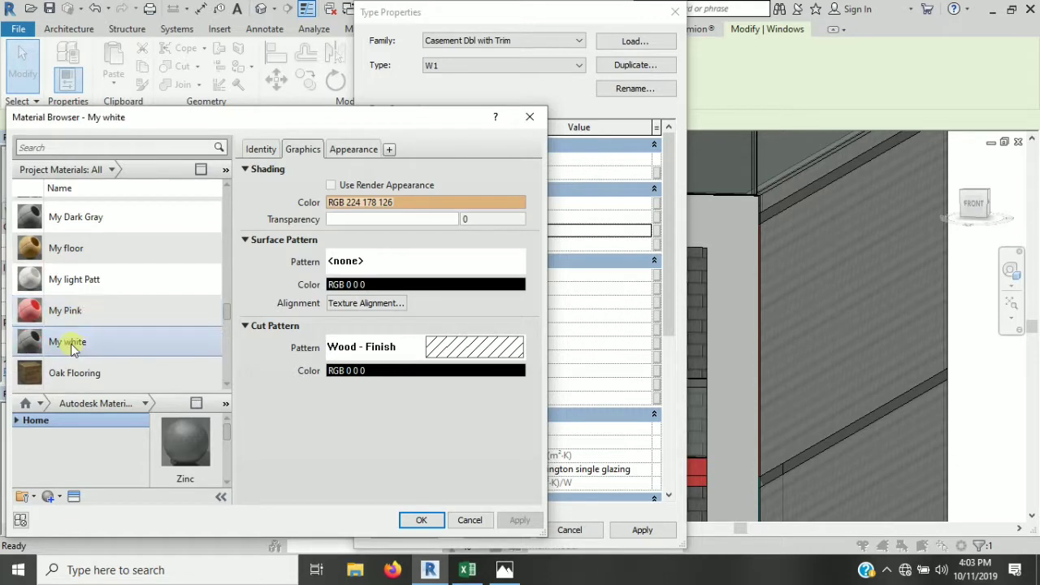
pyautogui.click(434, 516)
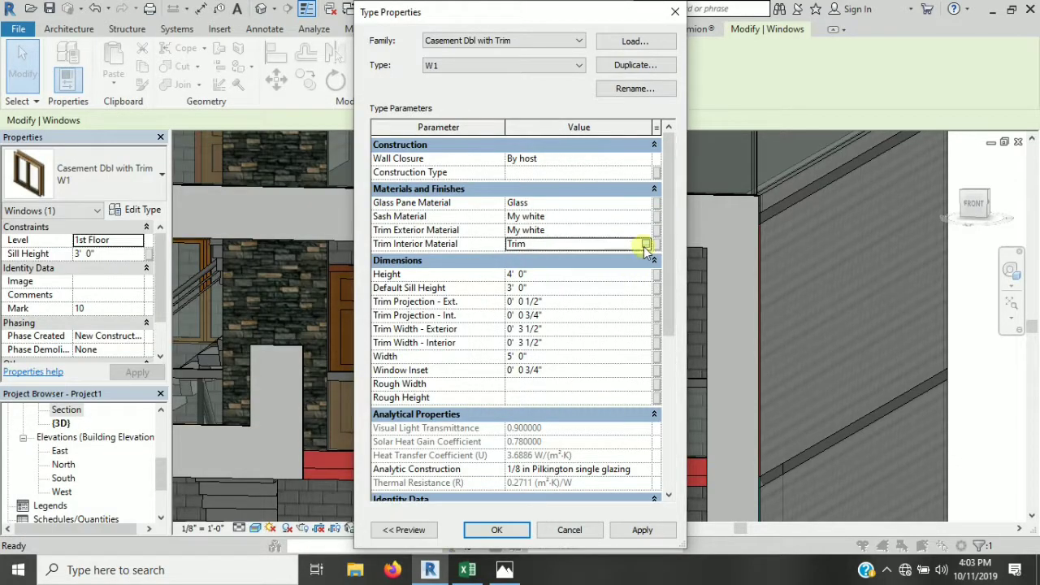
# Step: Set the Trim Interior Material to My white and accept the type properties
pyautogui.click(646, 246)
pyautogui.scroll(5, 138, 334)
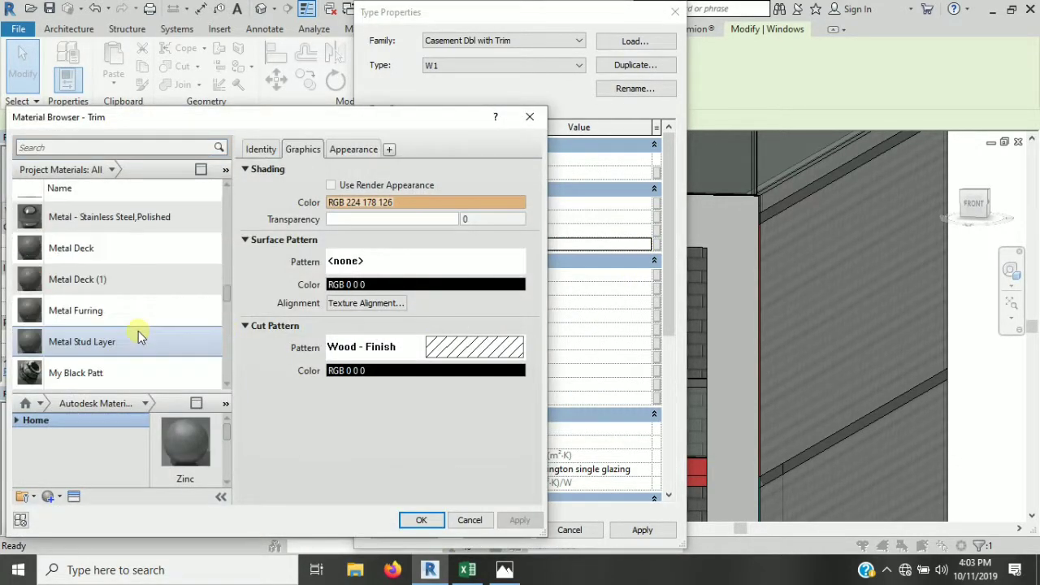
pyautogui.scroll(3, 138, 333)
pyautogui.scroll(-5, 138, 331)
pyautogui.scroll(-5, 138, 331)
pyautogui.scroll(-3, 122, 349)
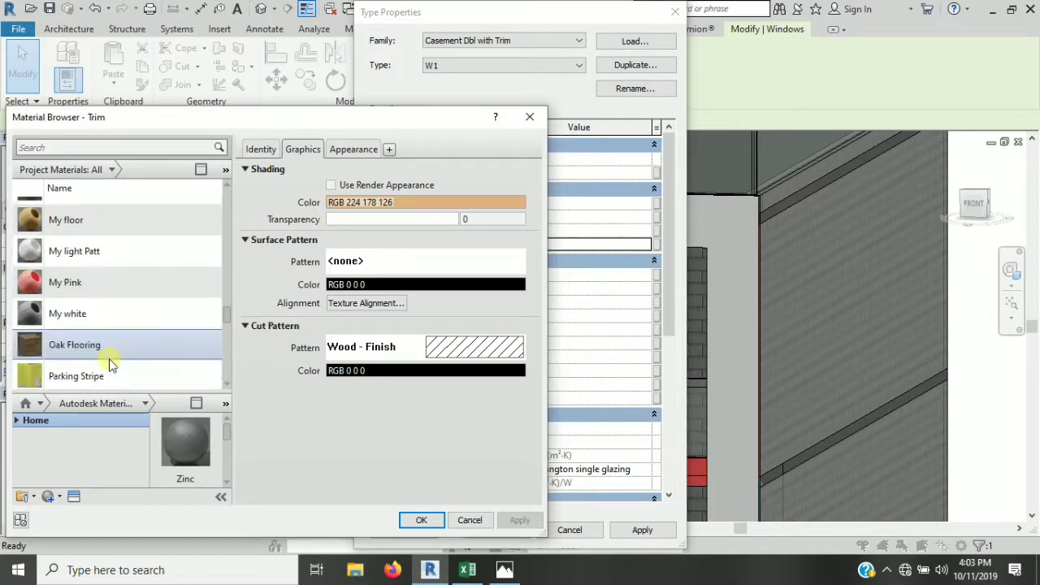
pyautogui.click(101, 314)
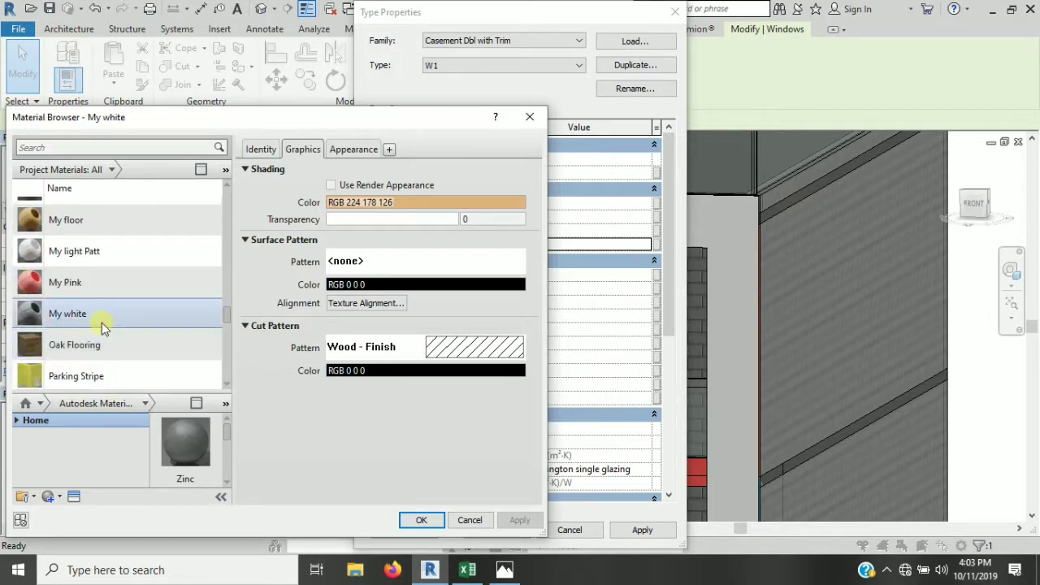
pyautogui.click(423, 521)
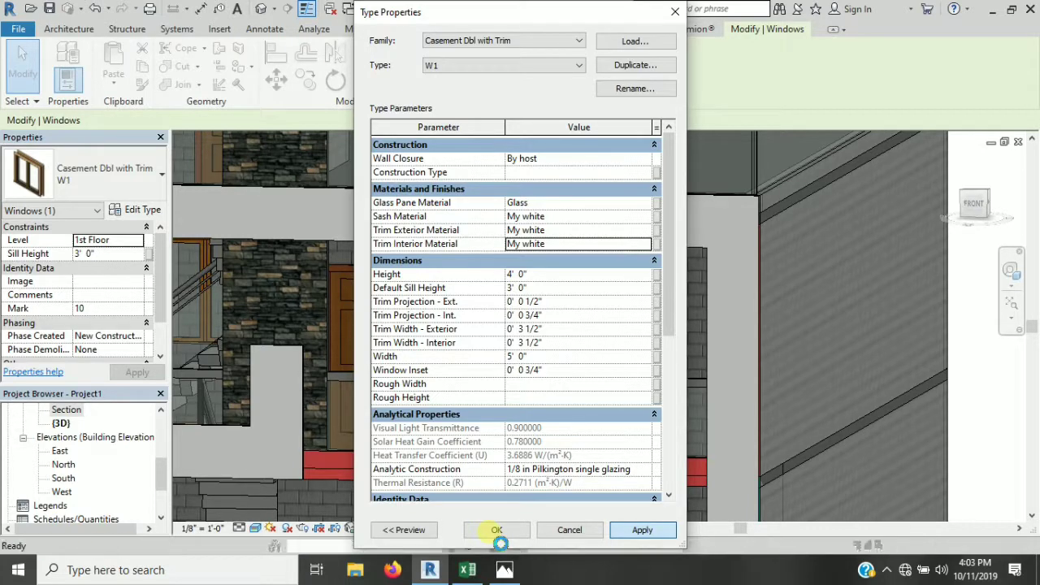
pyautogui.click(533, 530)
# Step: Change the lower stair window from type W2 to W1
pyautogui.click(985, 412)
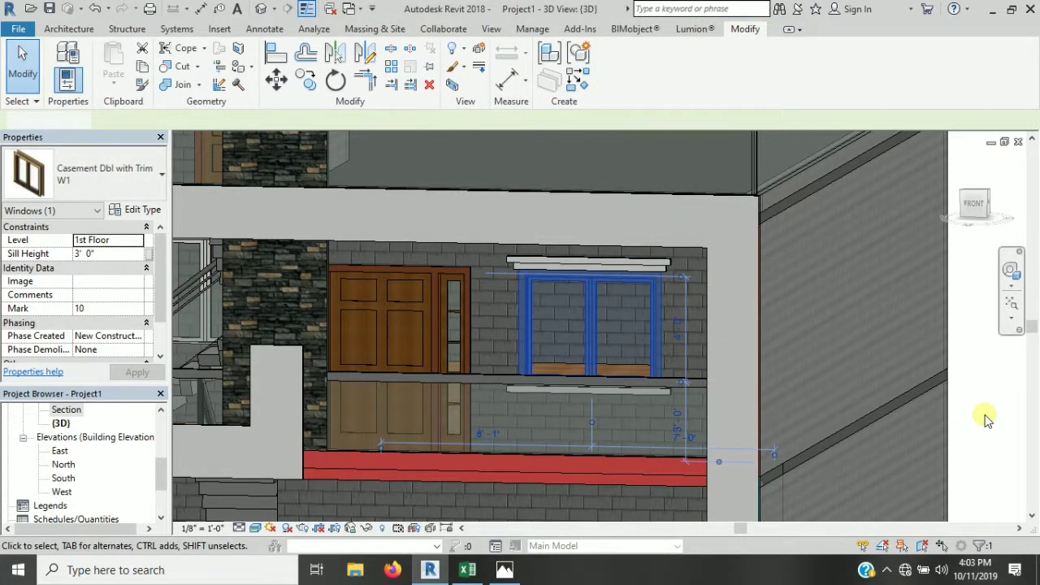
pyautogui.scroll(-3, 988, 409)
pyautogui.scroll(-1, 650, 395)
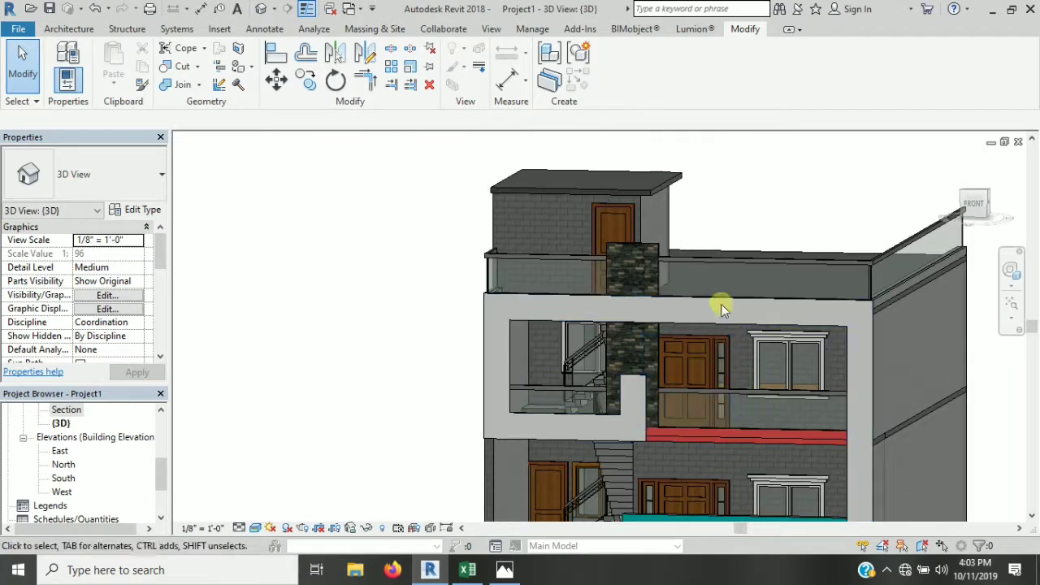
pyautogui.scroll(-2, 721, 360)
pyautogui.scroll(5, 661, 389)
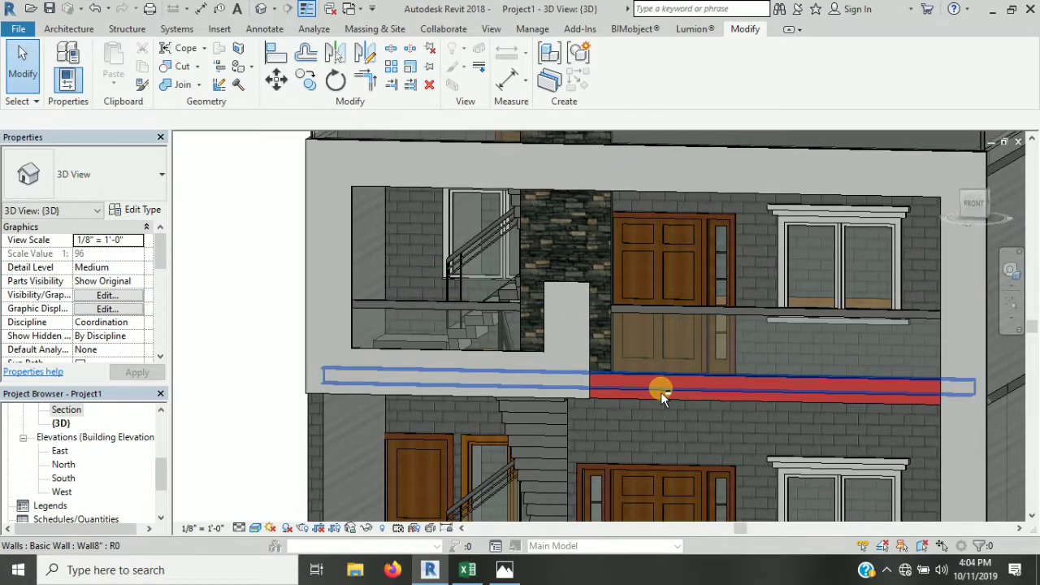
pyautogui.scroll(-3, 725, 359)
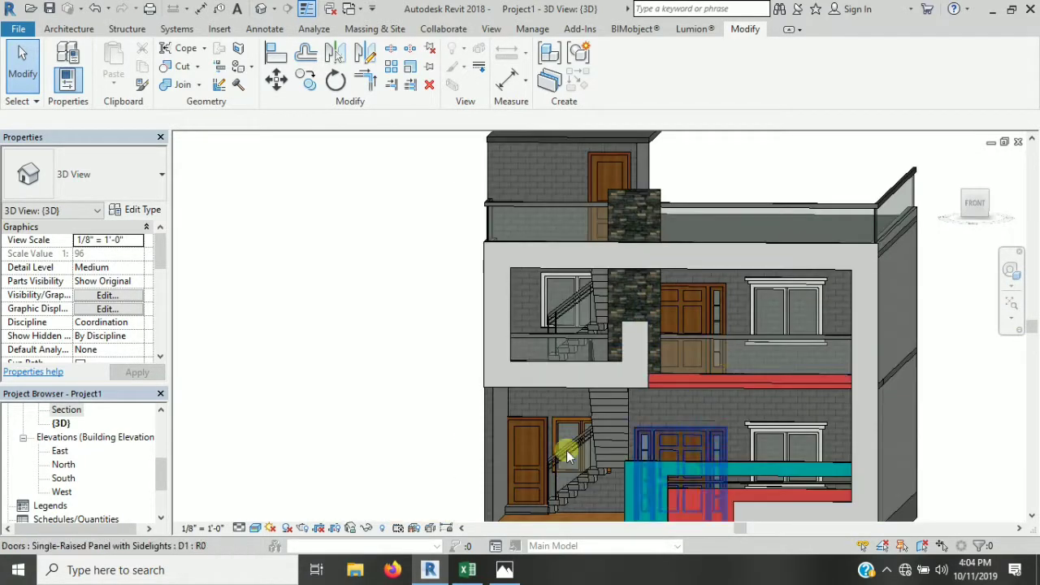
pyautogui.scroll(4, 550, 412)
pyautogui.click(541, 385)
pyautogui.scroll(-1, 618, 394)
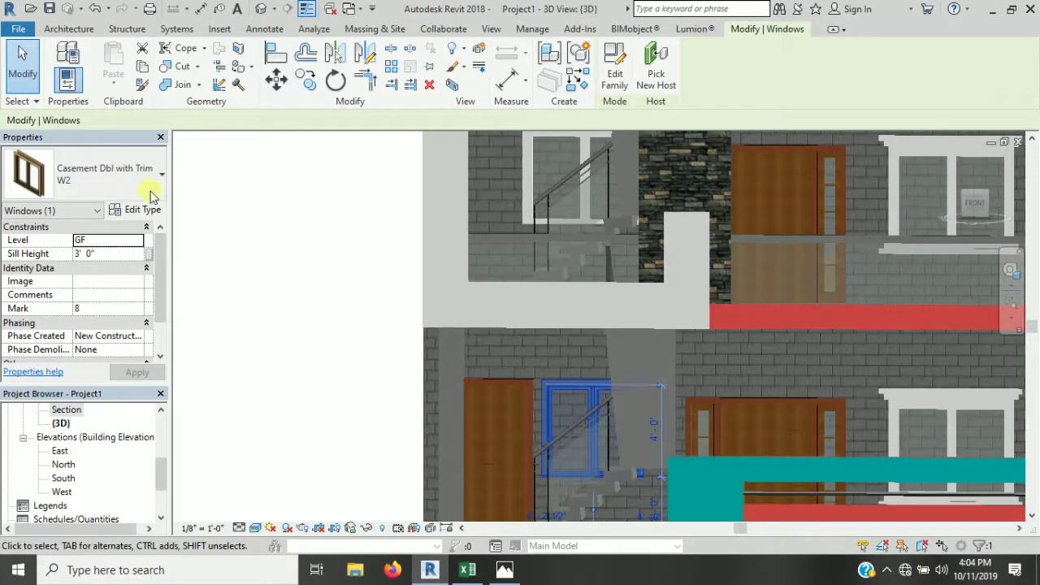
pyautogui.click(114, 180)
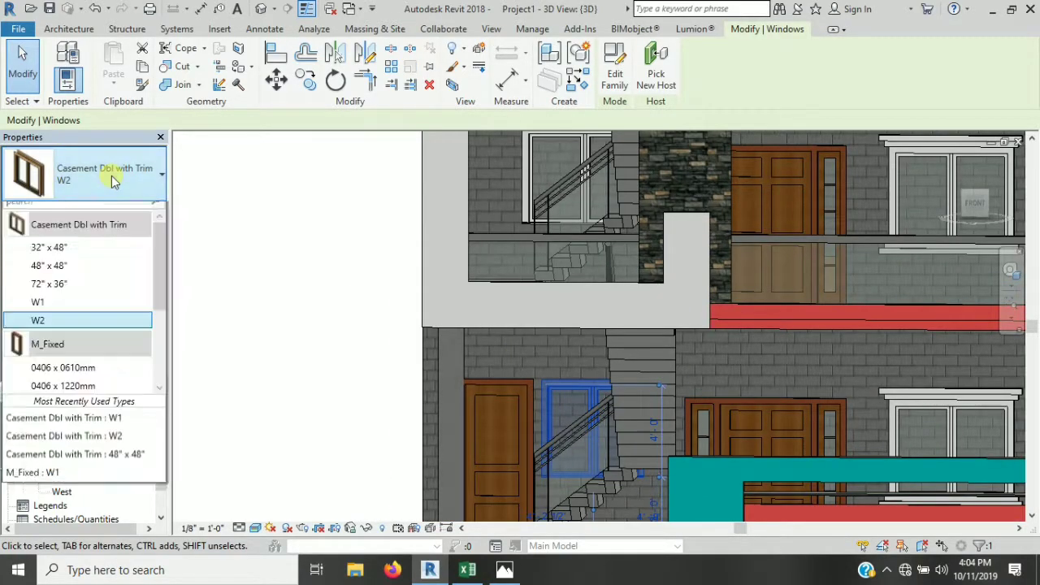
pyautogui.click(95, 312)
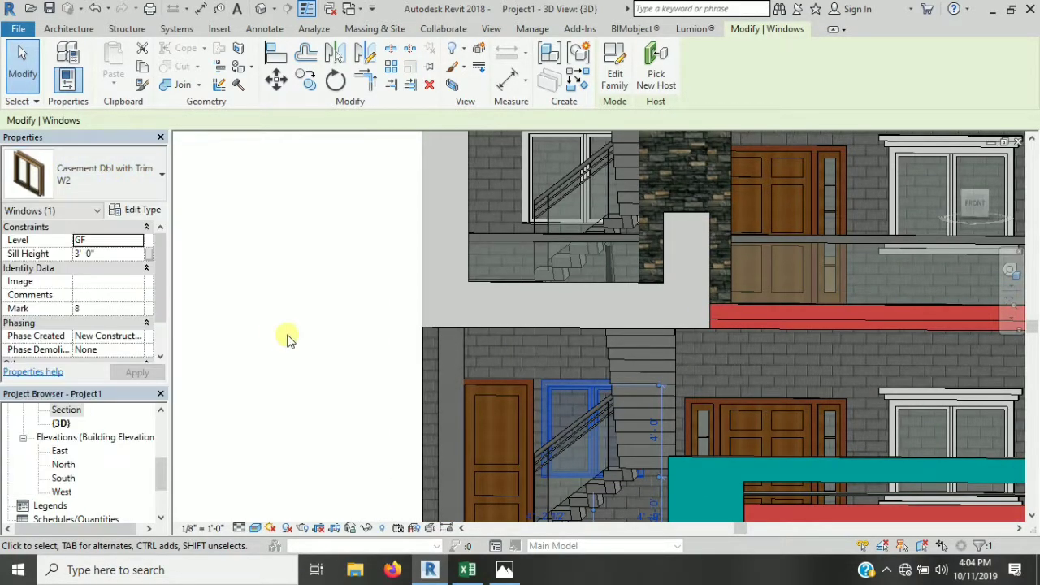
pyautogui.click(289, 337)
# Step: Orbit and zoom the 3D view to check the white-trimmed W1 windows on the facade
pyautogui.scroll(-4, 440, 370)
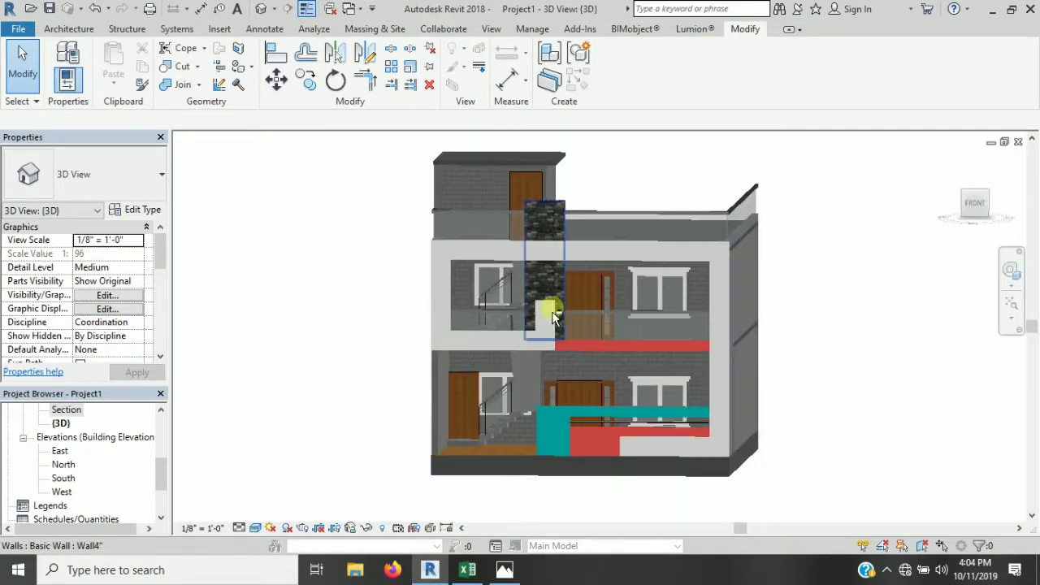
pyautogui.moveTo(527, 452)
pyautogui.keyDown('shift'); pyautogui.mouseDown(button='middle')
pyautogui.moveTo(631, 382)
pyautogui.moveTo(598, 391)
pyautogui.mouseUp(button='middle'); pyautogui.keyUp('shift')
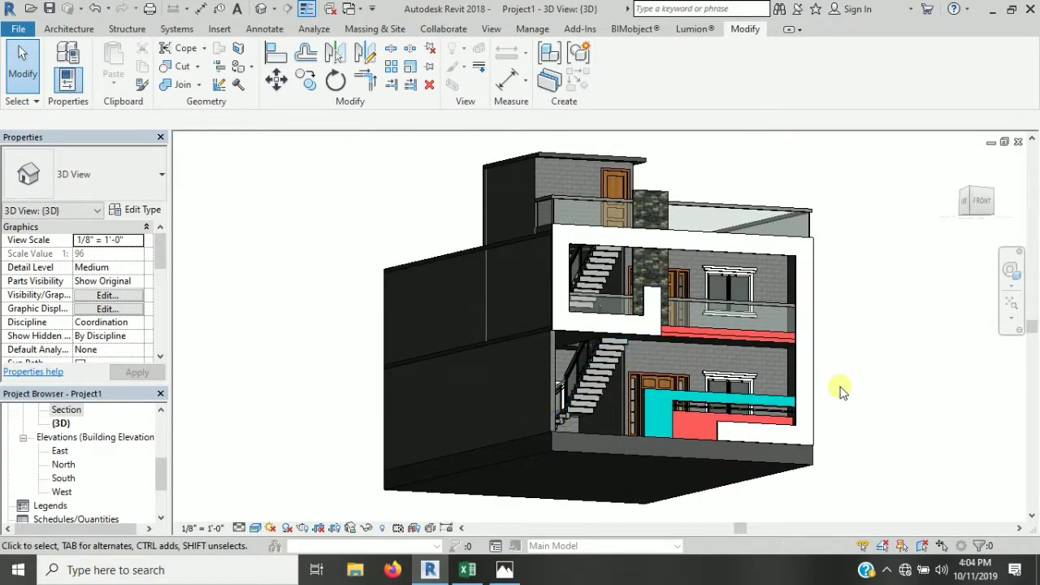
pyautogui.moveTo(841, 390)
pyautogui.keyDown('shift'); pyautogui.mouseDown(button='middle')
pyautogui.moveTo(814, 351)
pyautogui.moveTo(692, 474)
pyautogui.mouseUp(button='middle'); pyautogui.keyUp('shift')
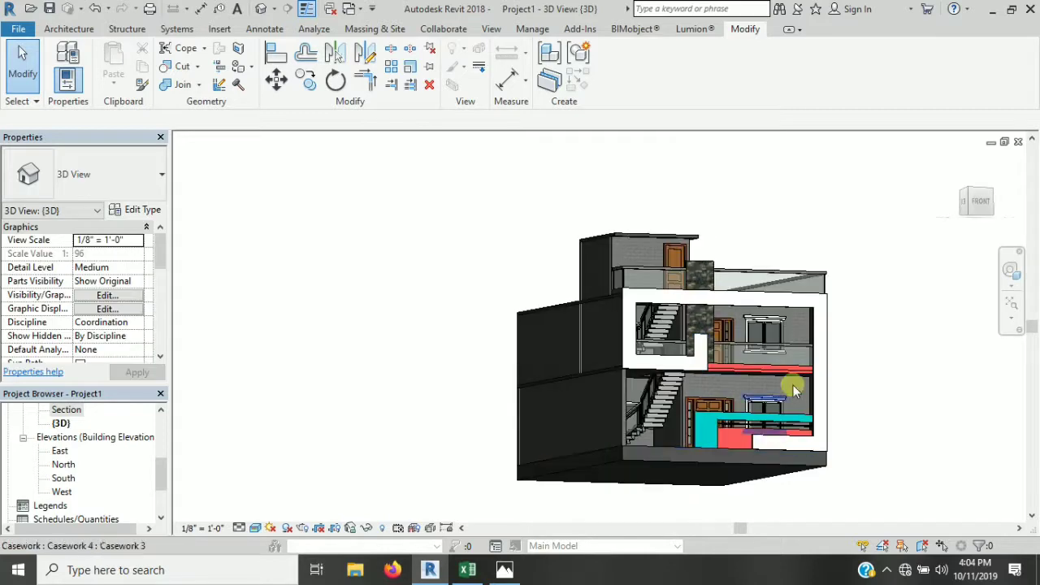
pyautogui.scroll(3, 794, 390)
pyautogui.moveTo(766, 353); pyautogui.dragTo(634, 477, button='middle')
pyautogui.scroll(-2, 633, 475)
pyautogui.scroll(3, 696, 370)
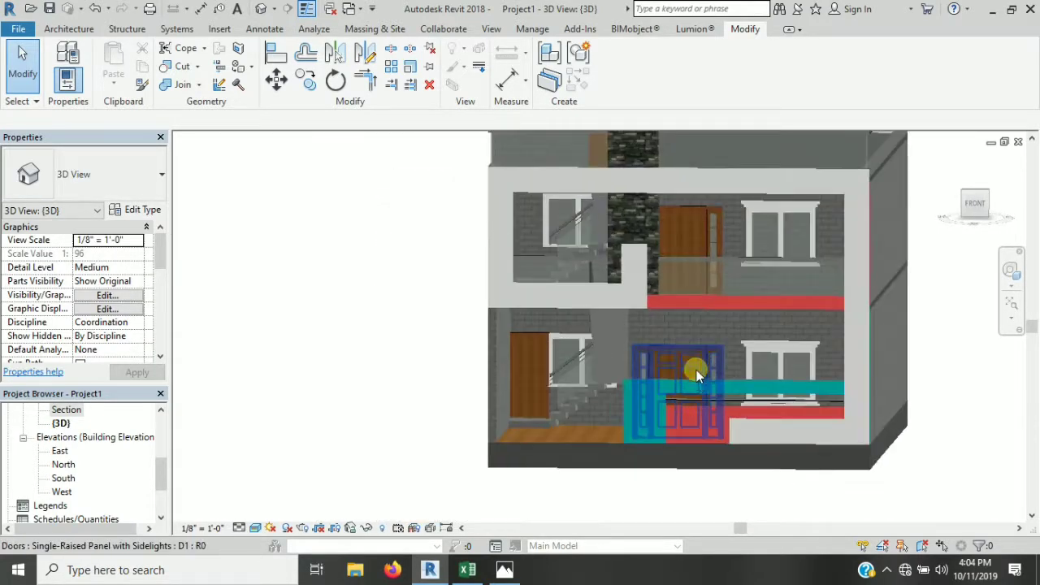
pyautogui.scroll(3, 623, 450)
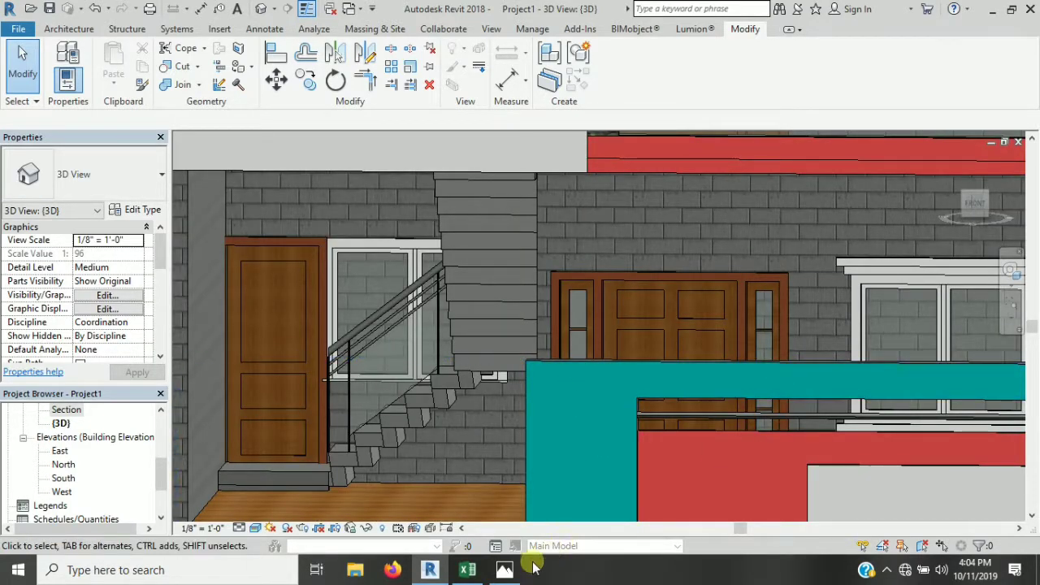
# Step: Open new clr.jpg in Photos and zoom into the stone pillar with the multicoloured glass panel
pyautogui.click(505, 570)
pyautogui.scroll(2, 492, 503)
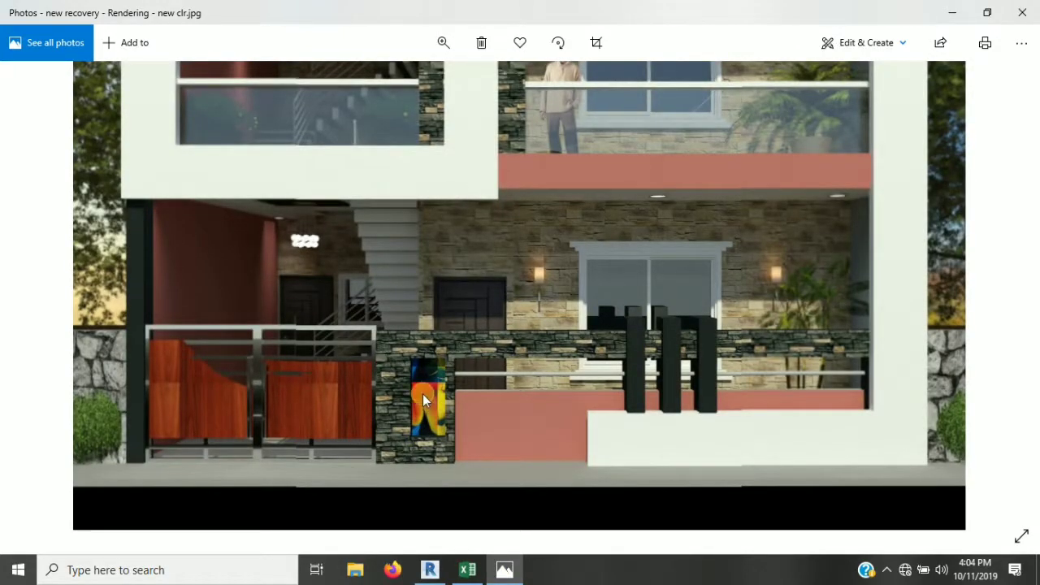
pyautogui.scroll(2, 453, 470)
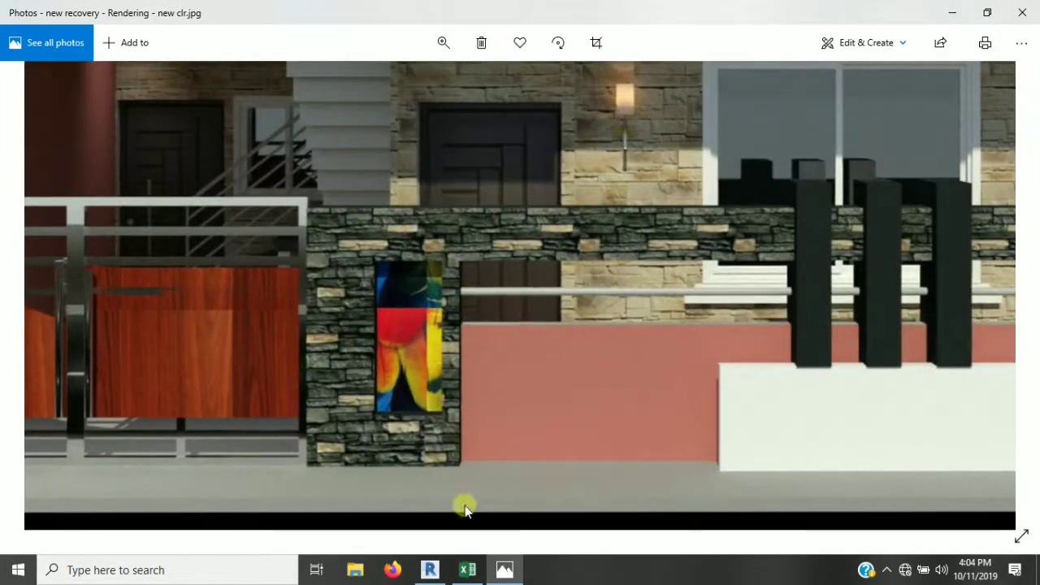
pyautogui.scroll(2, 411, 328)
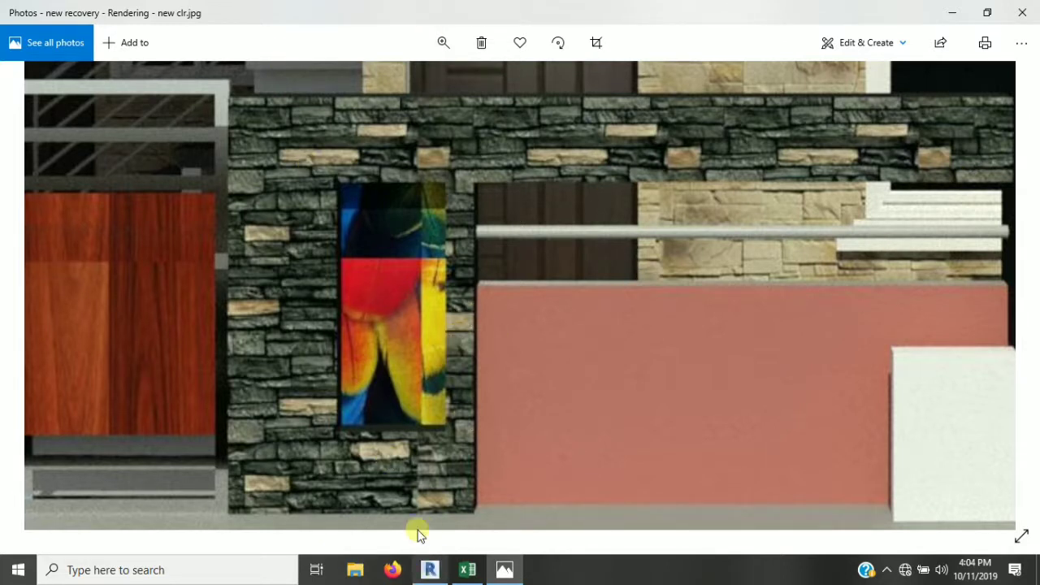
# Step: Back in Revit, start Paint (PT) with the My Black Patt stone material
pyautogui.click(424, 573)
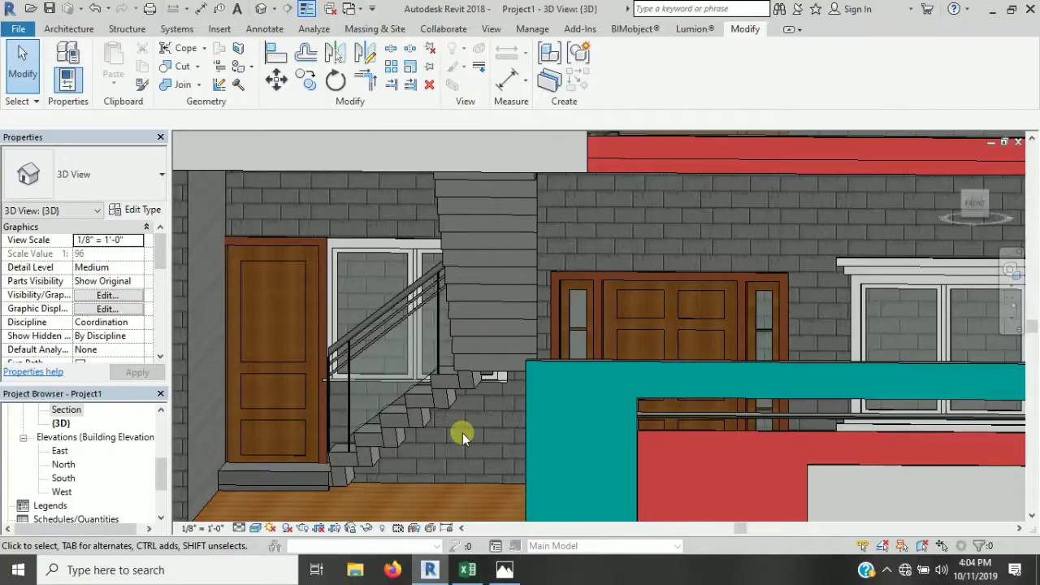
pyautogui.scroll(2, 565, 415)
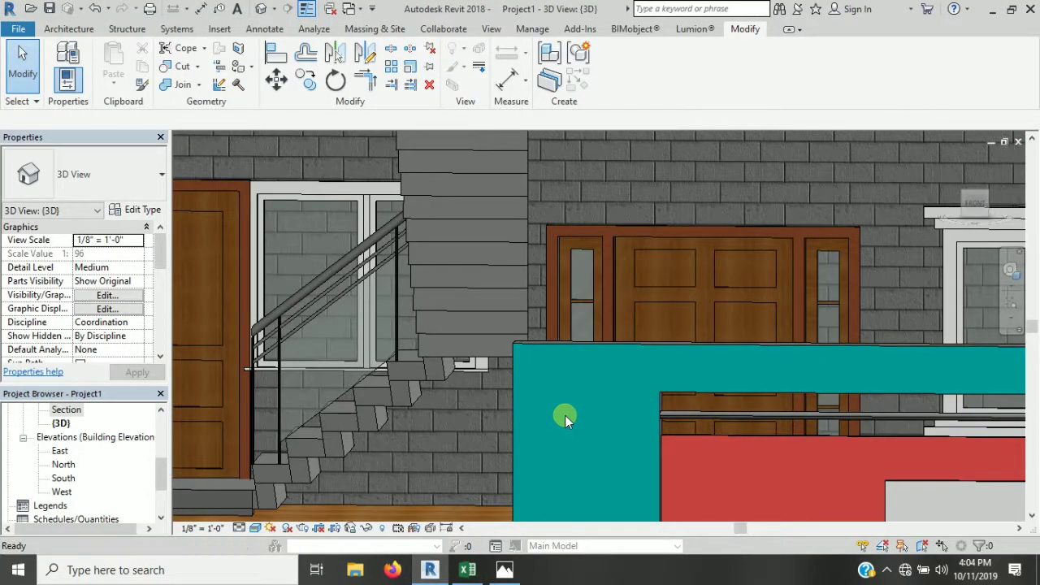
pyautogui.press('p')
pyautogui.press('t')
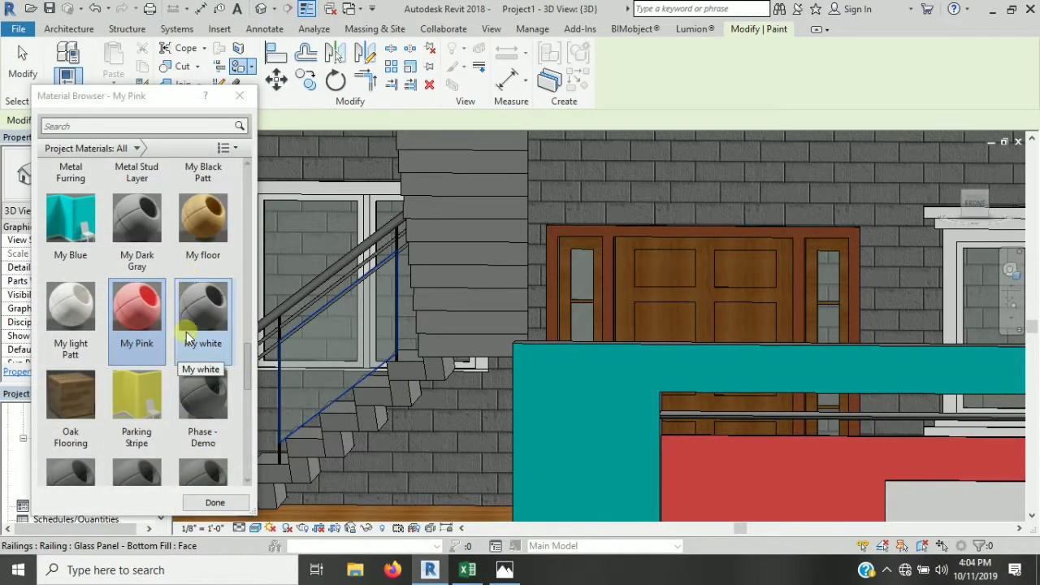
pyautogui.scroll(-3, 185, 362)
pyautogui.scroll(3, 185, 357)
pyautogui.scroll(3, 186, 354)
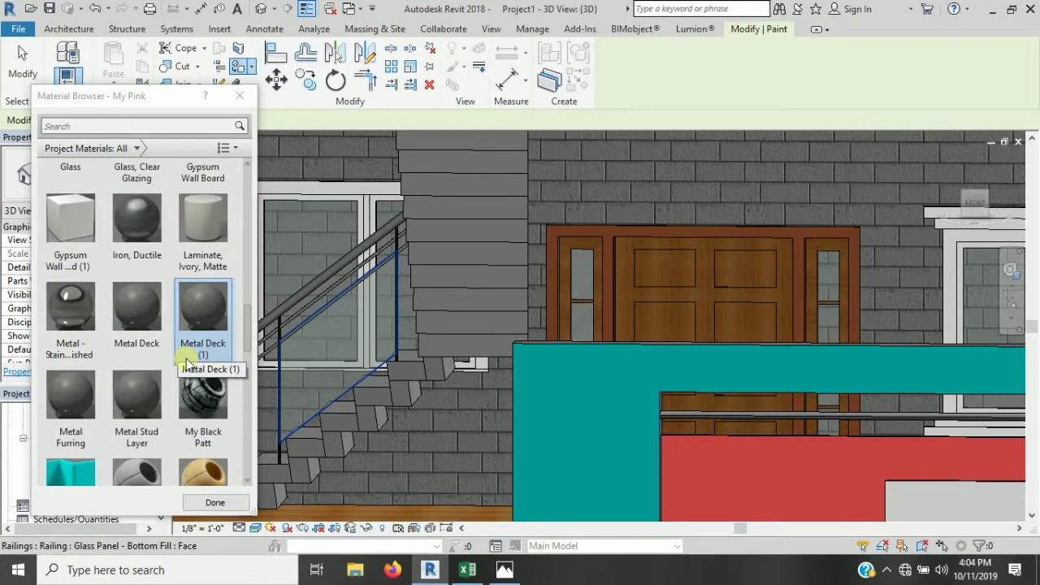
pyautogui.click(201, 411)
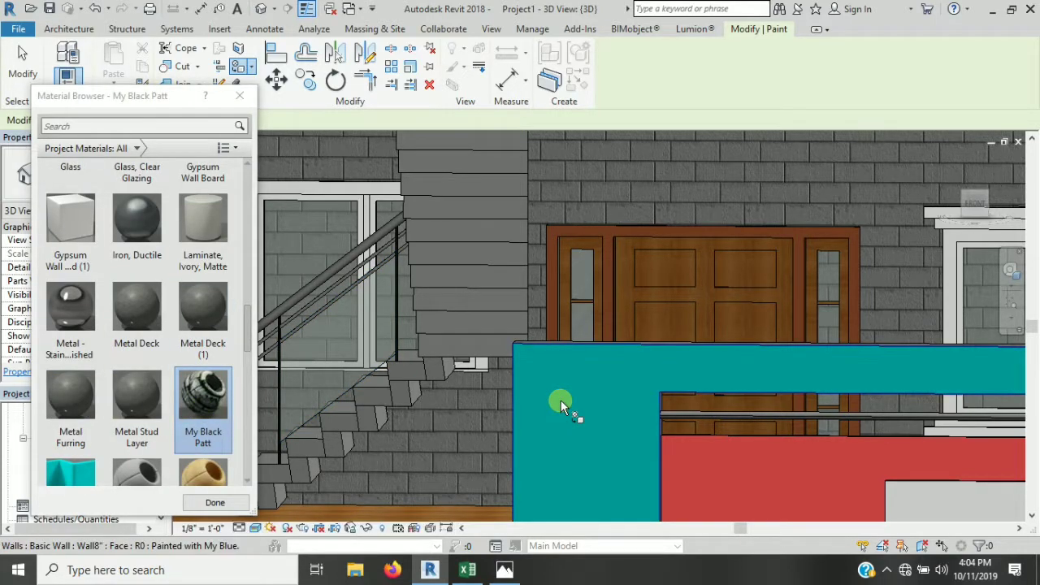
# Step: Apply My Black Patt to the teal ground-floor wall face and end painting
pyautogui.click(537, 369)
pyautogui.press('Escape')
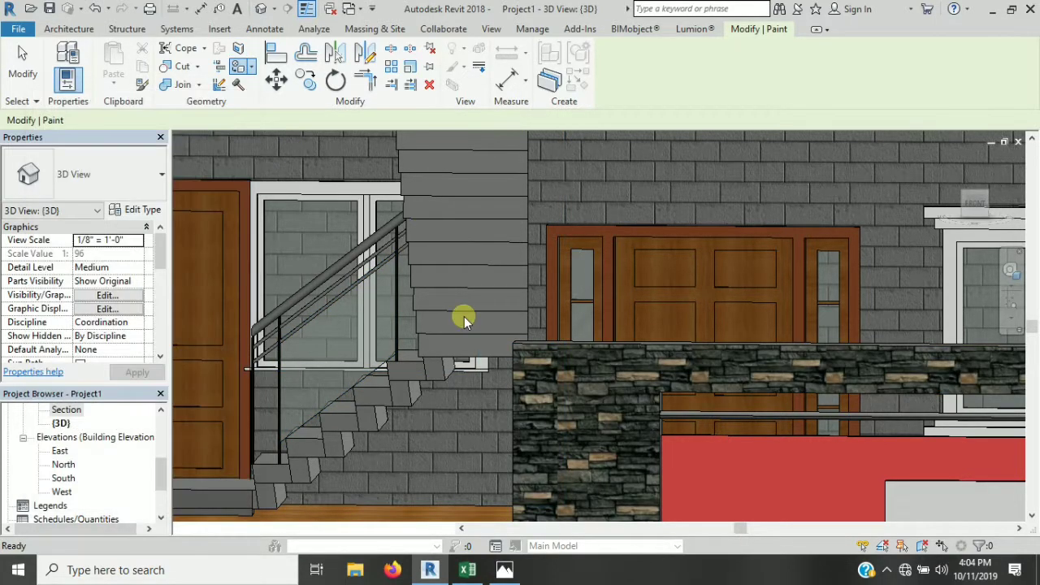
pyautogui.press('Escape')
pyautogui.scroll(-4, 504, 361)
pyautogui.scroll(-2, 504, 361)
pyautogui.scroll(-2, 501, 258)
pyautogui.scroll(4, 497, 166)
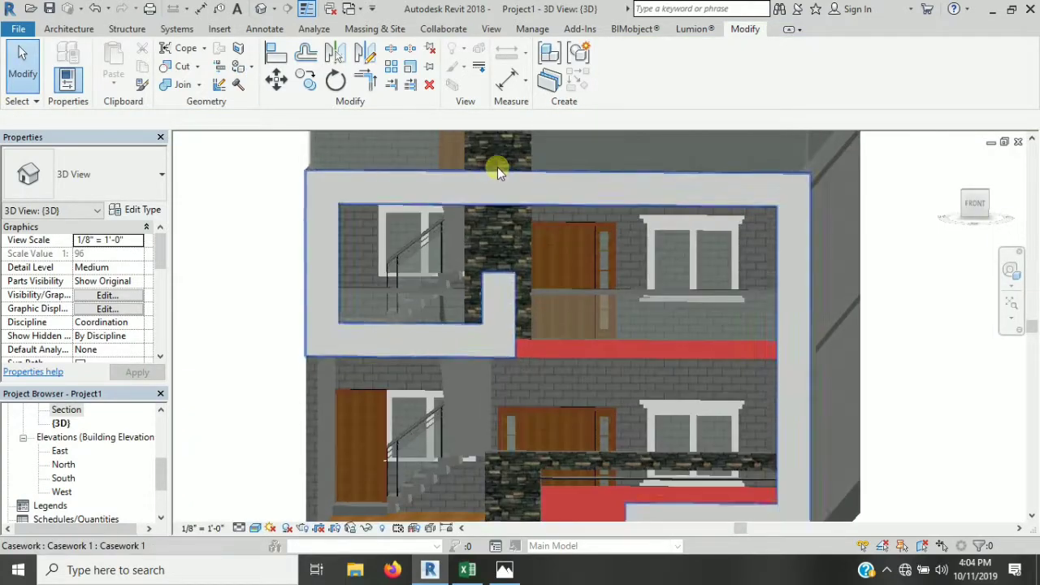
pyautogui.scroll(-2, 497, 166)
pyautogui.click(507, 569)
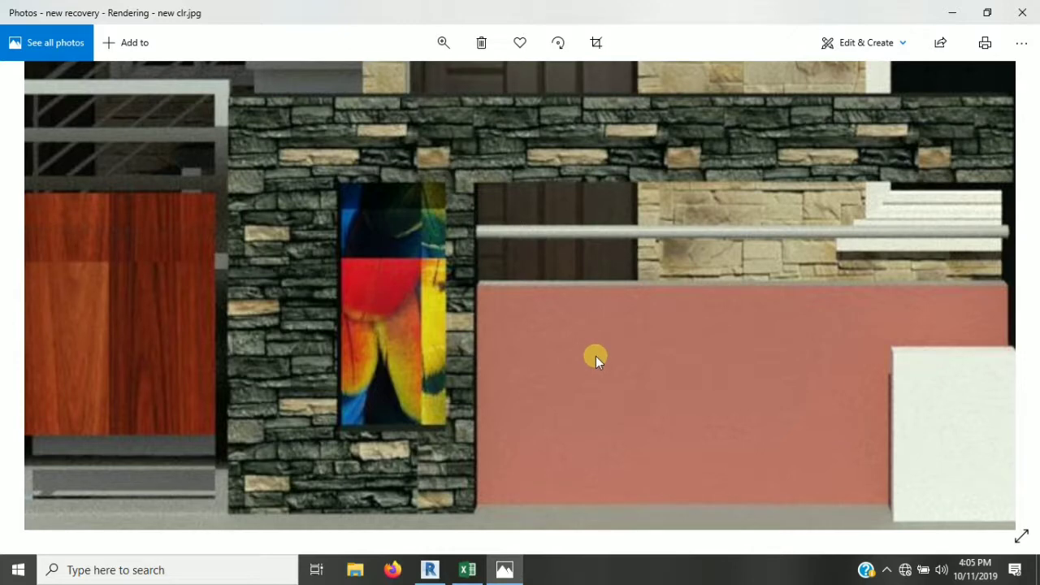
pyautogui.scroll(-2, 596, 356)
pyautogui.scroll(-2, 595, 356)
pyautogui.scroll(-1, 596, 356)
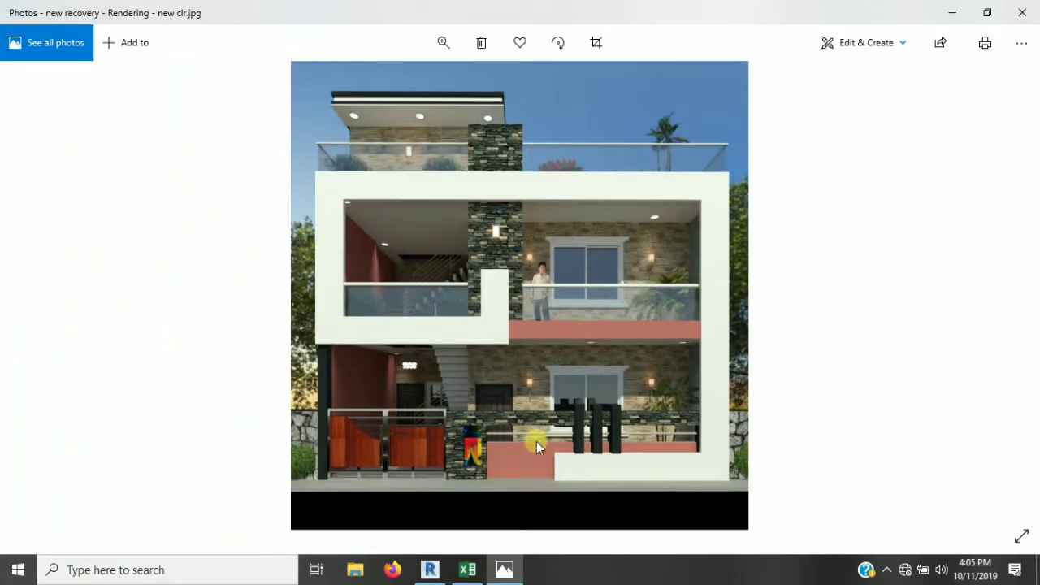
pyautogui.click(431, 570)
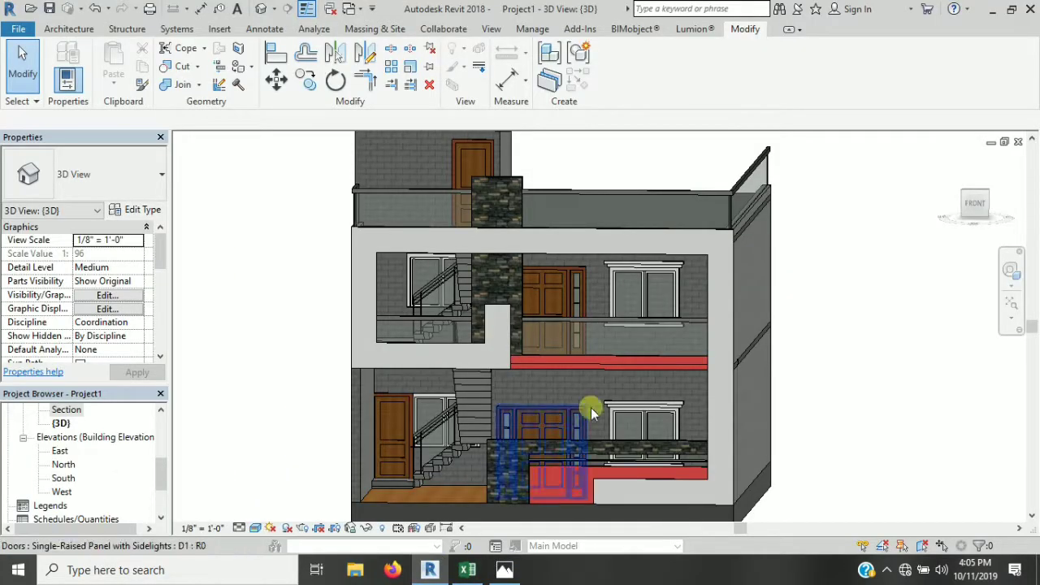
# Step: Start Paint (PT) with the My light Patt material
pyautogui.scroll(2, 600, 399)
pyautogui.scroll(-2, 567, 400)
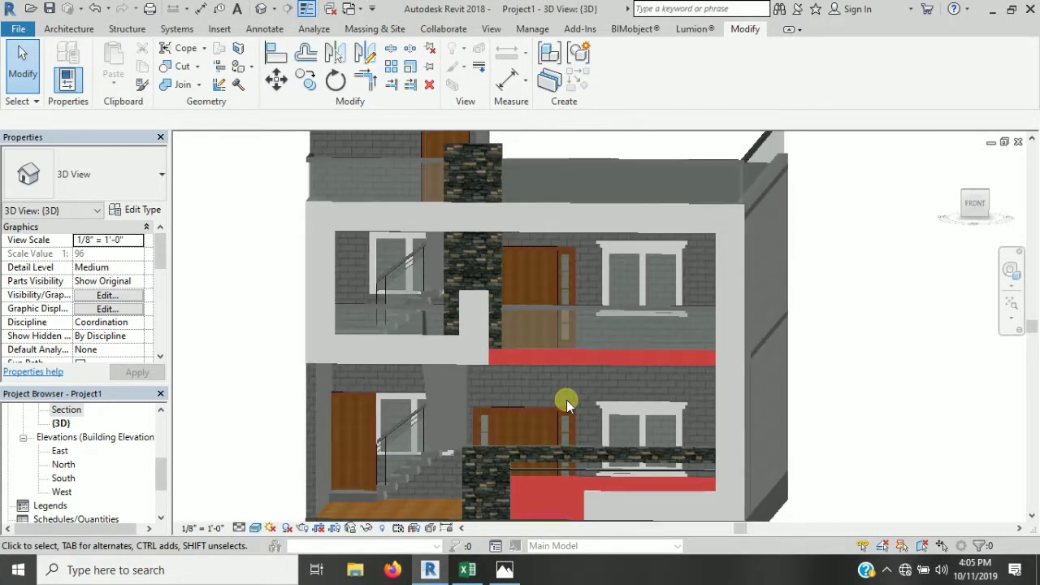
pyautogui.press('p')
pyautogui.press('t')
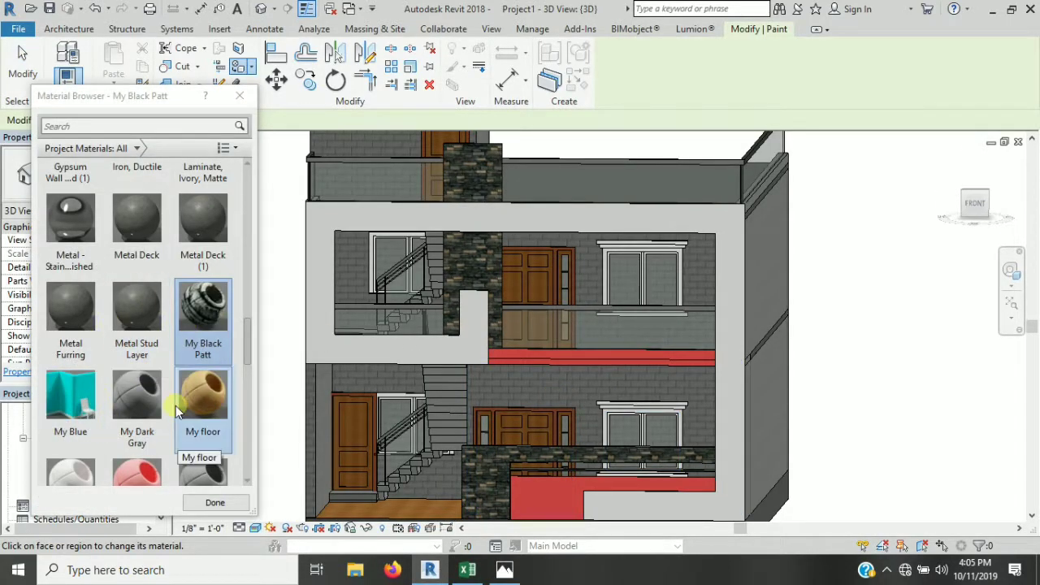
pyautogui.scroll(-3, 179, 398)
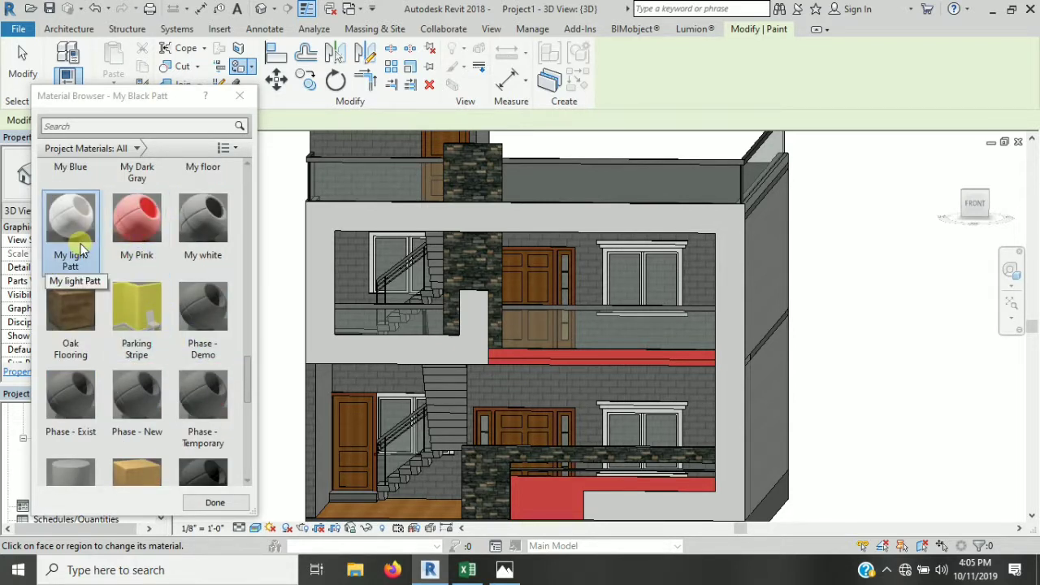
pyautogui.click(85, 248)
# Step: Paint the lower-right, upper-right, upper-left and lower-left wall faces with My light Patt
pyautogui.click(588, 391)
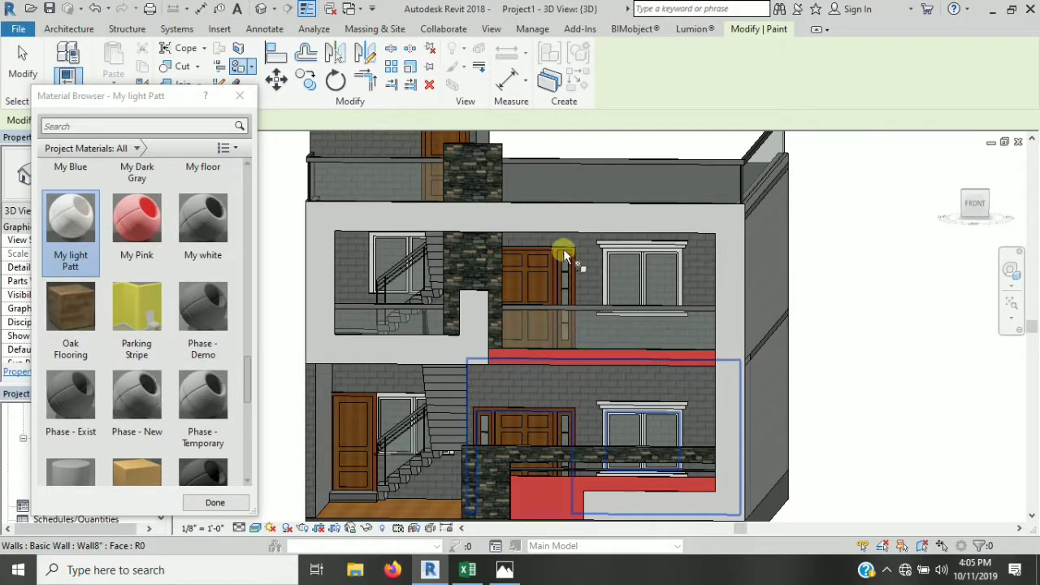
pyautogui.click(586, 270)
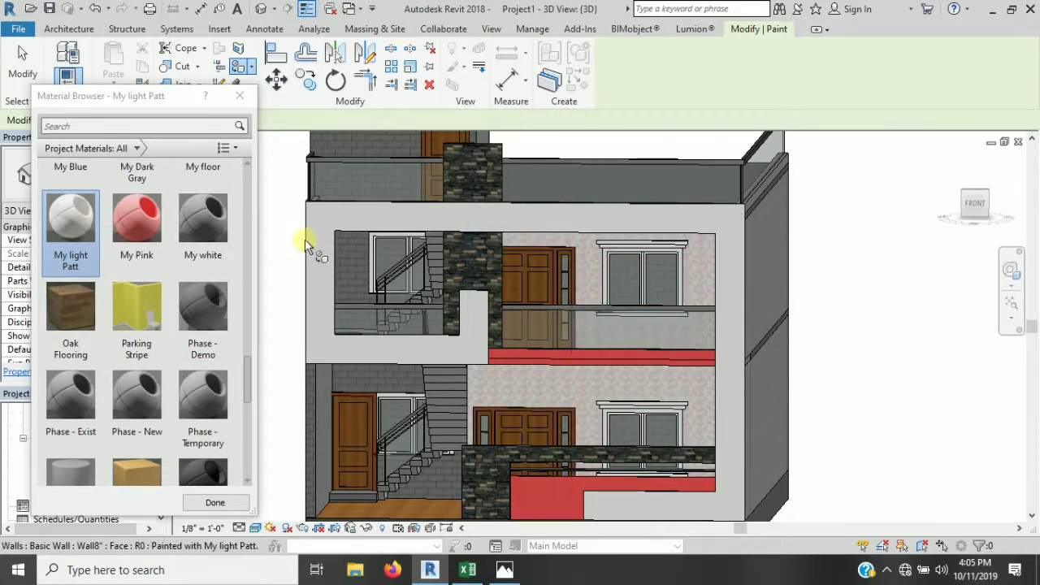
pyautogui.click(345, 268)
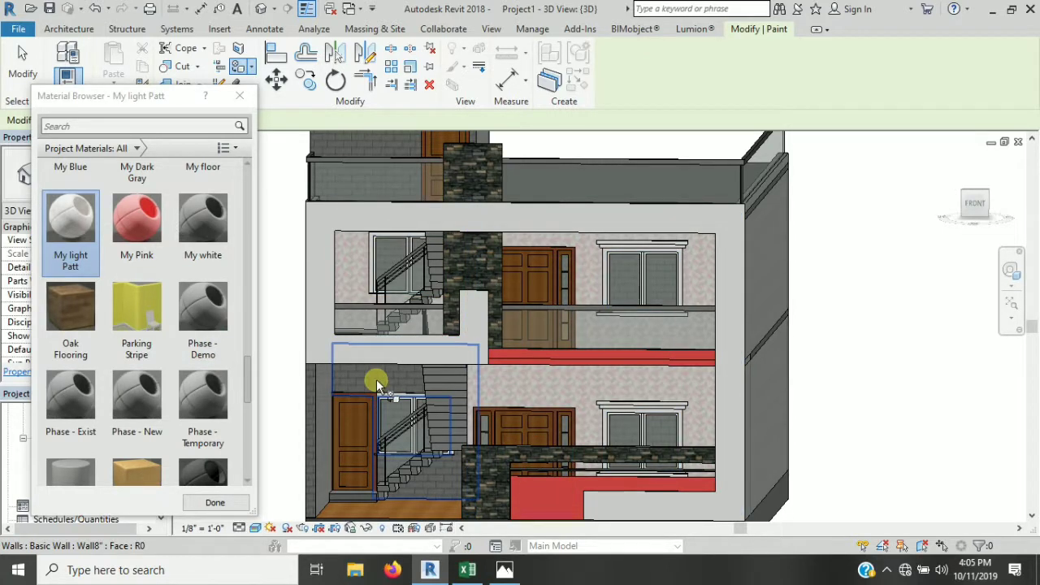
pyautogui.click(377, 379)
pyautogui.scroll(3, 309, 429)
pyautogui.scroll(-2, 399, 365)
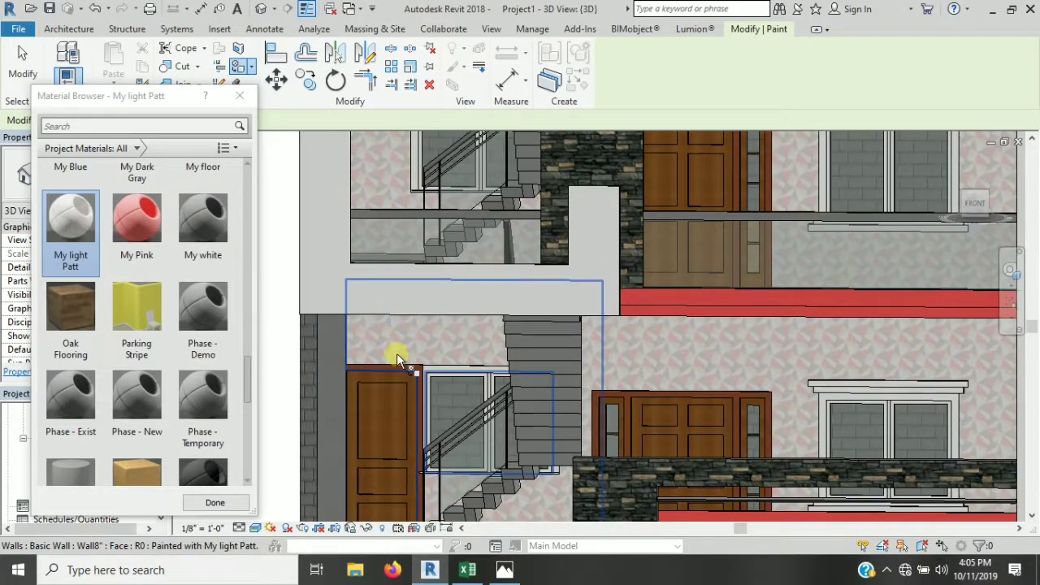
pyautogui.scroll(-2, 404, 360)
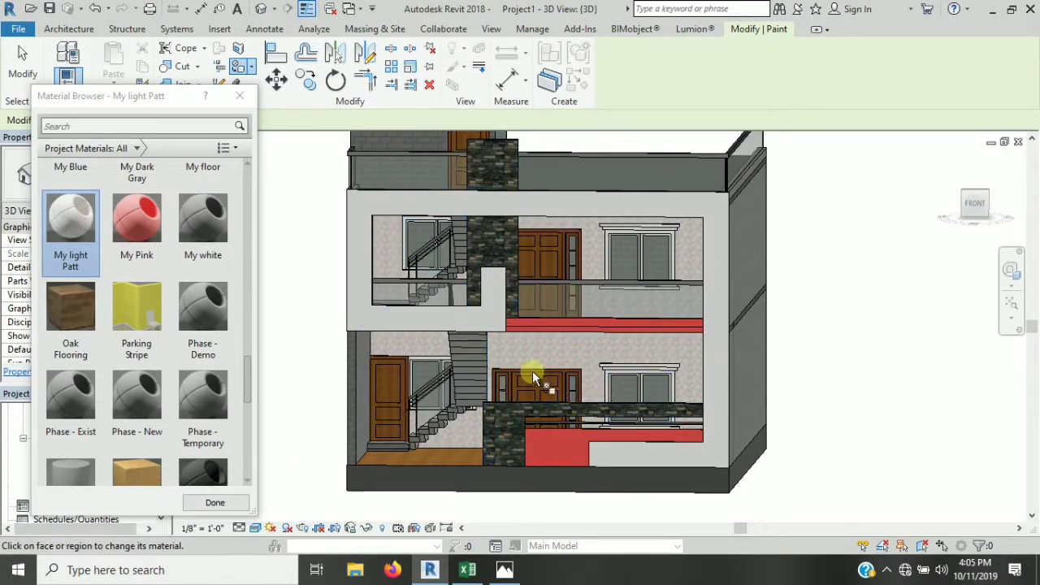
pyautogui.scroll(2, 537, 390)
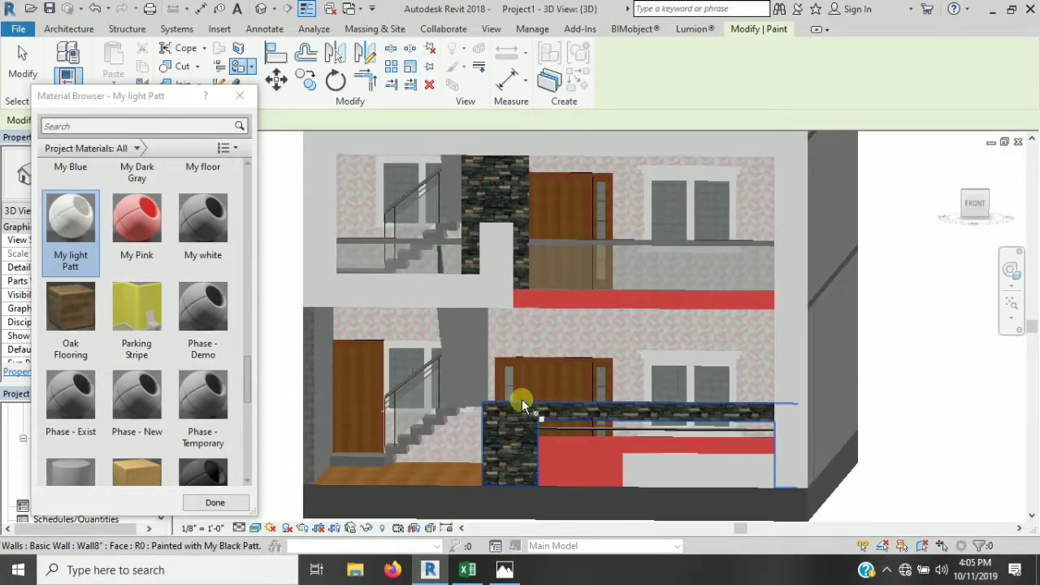
pyautogui.scroll(-2, 710, 309)
pyautogui.scroll(-2, 529, 406)
# Step: Orbit around the building and paint another upper-floor wall face with My light Patt
pyautogui.moveTo(497, 388)
pyautogui.keyDown('shift'); pyautogui.mouseDown(button='middle')
pyautogui.moveTo(601, 416)
pyautogui.moveTo(542, 421)
pyautogui.mouseUp(button='middle'); pyautogui.keyUp('shift')
pyautogui.scroll(1, 535, 425)
pyautogui.scroll(1, 535, 425)
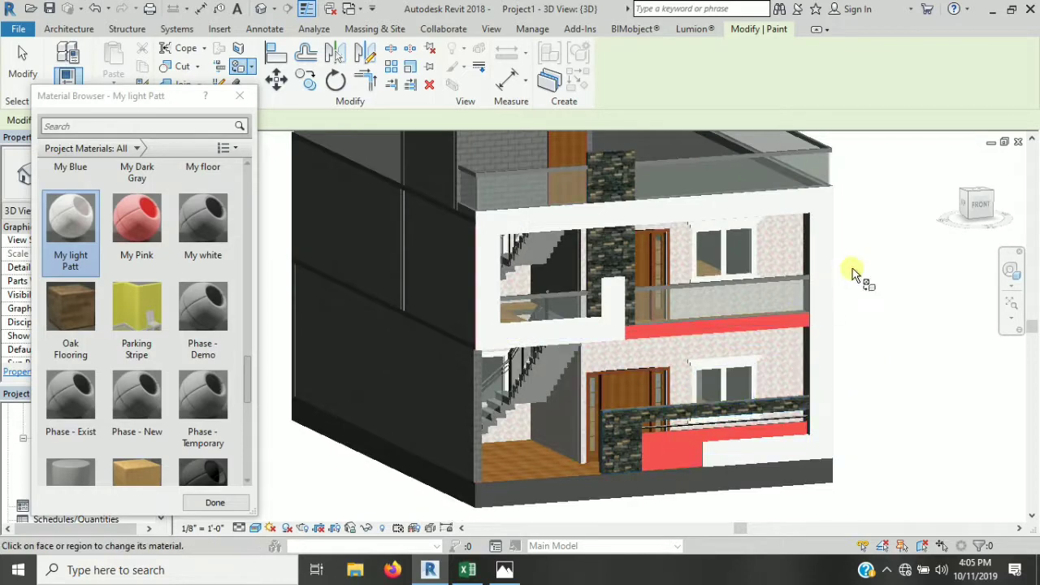
pyautogui.scroll(2, 853, 268)
pyautogui.scroll(2, 829, 223)
pyautogui.scroll(-2, 870, 203)
pyautogui.click(817, 279)
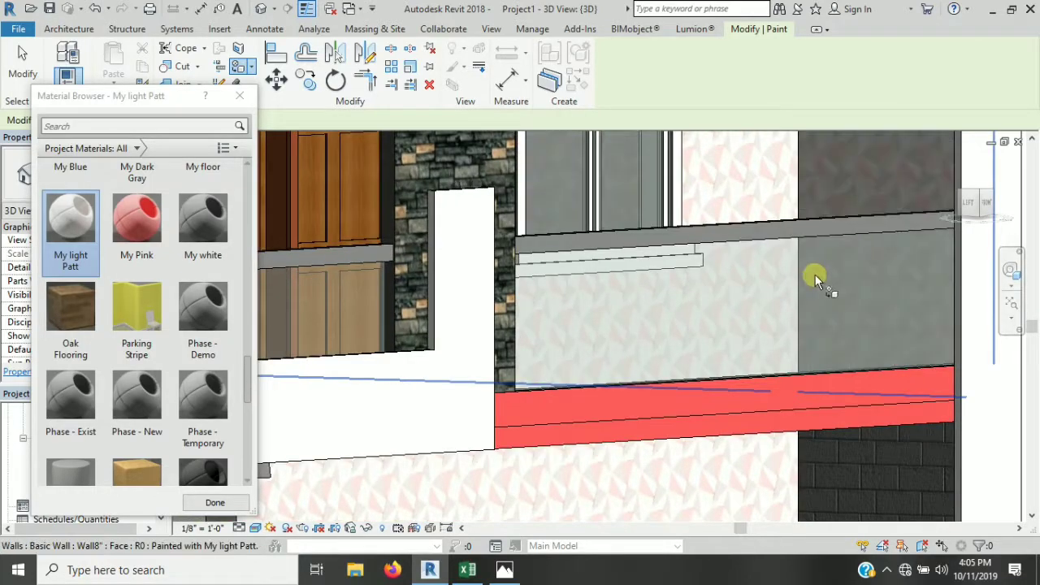
pyautogui.moveTo(818, 279)
pyautogui.keyDown('shift'); pyautogui.mouseDown(button='middle')
pyautogui.moveTo(864, 456)
pyautogui.moveTo(757, 333)
pyautogui.mouseUp(button='middle'); pyautogui.keyUp('shift')
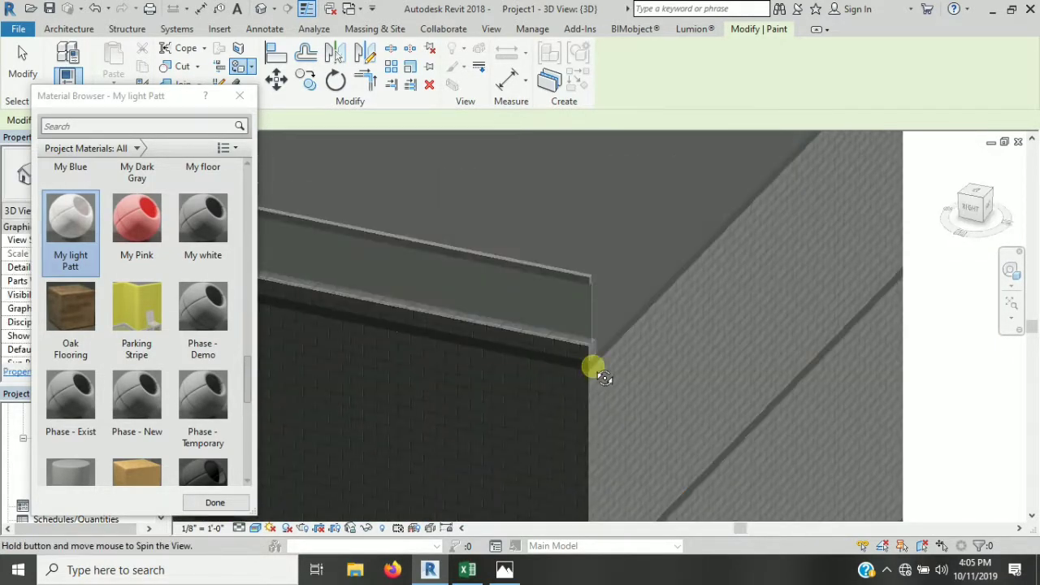
pyautogui.scroll(-5, 685, 382)
pyautogui.scroll(2, 671, 367)
pyautogui.scroll(3, 680, 360)
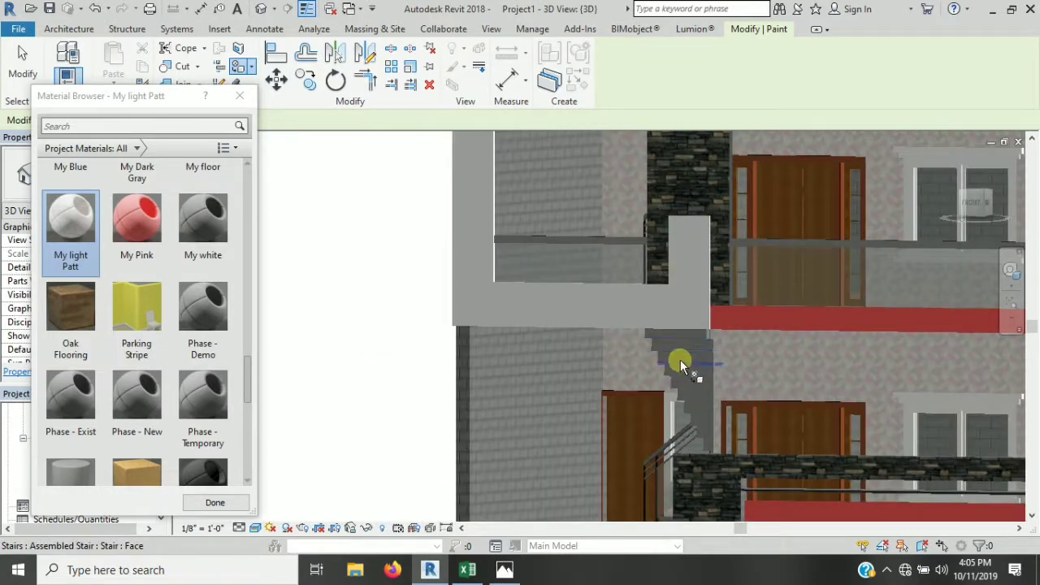
pyautogui.scroll(1, 674, 372)
# Step: Make My Pink the paint material and compare against the reference rendering
pyautogui.click(142, 216)
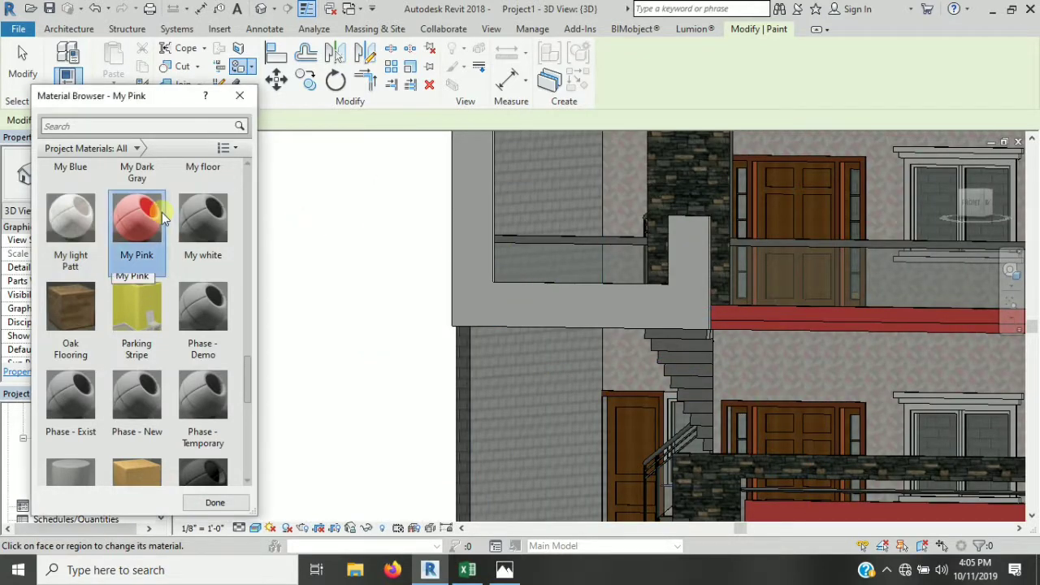
pyautogui.click(505, 570)
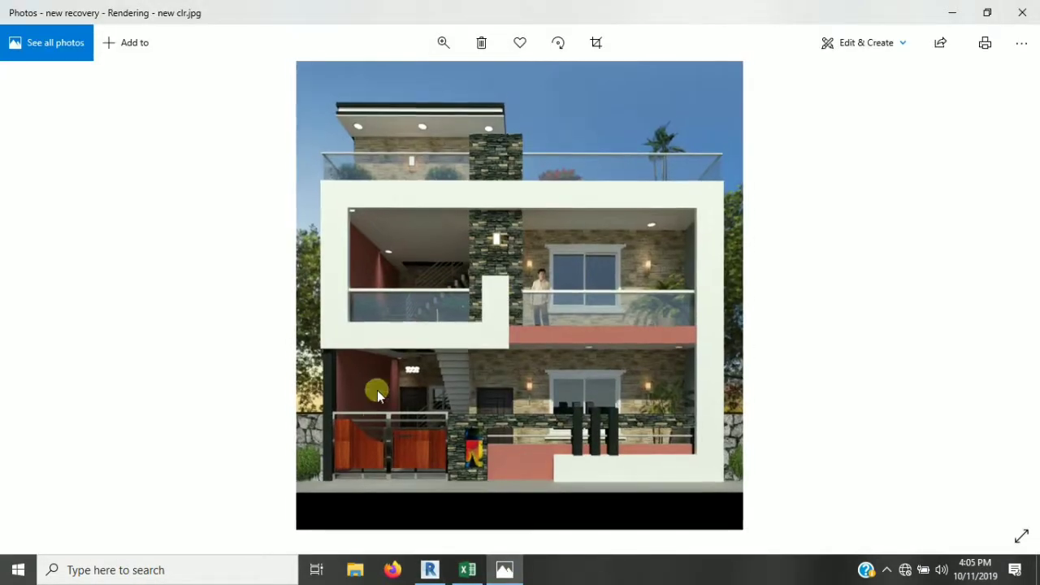
pyautogui.scroll(2, 374, 369)
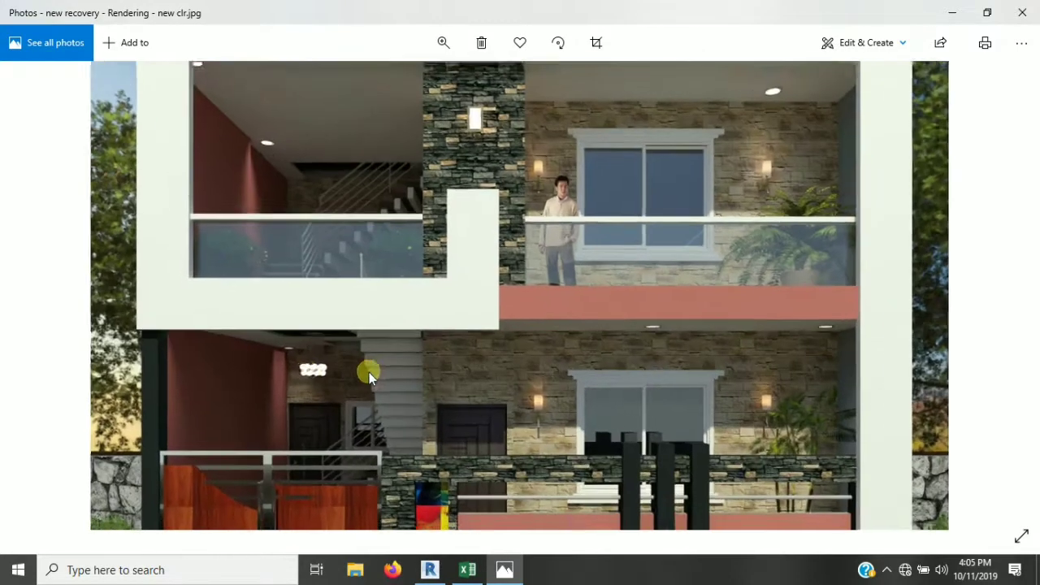
pyautogui.click(444, 574)
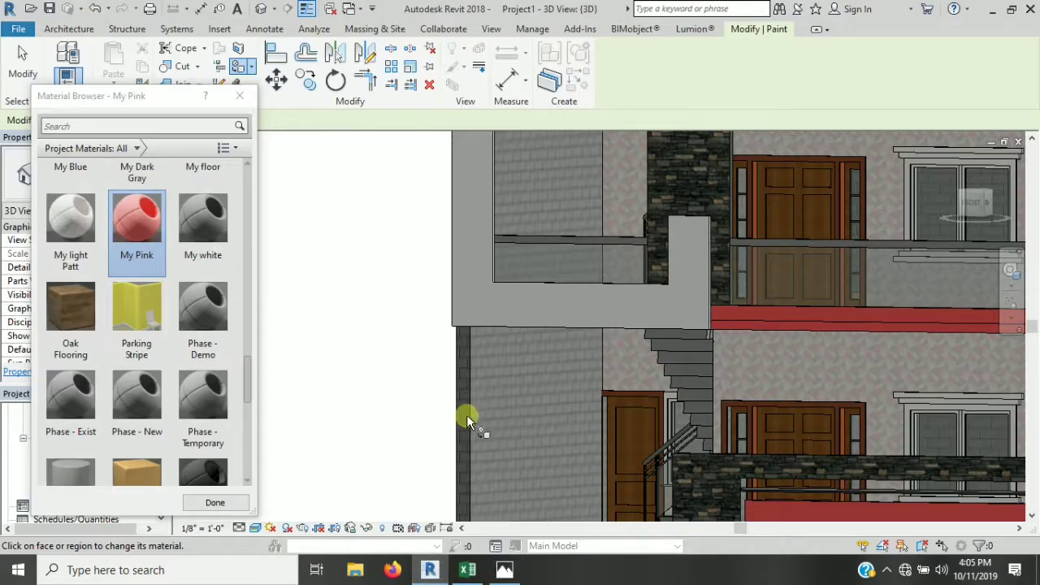
# Step: Paint the two tall wall faces left of the staircase My Pink
pyautogui.click(547, 413)
pyautogui.click(569, 172)
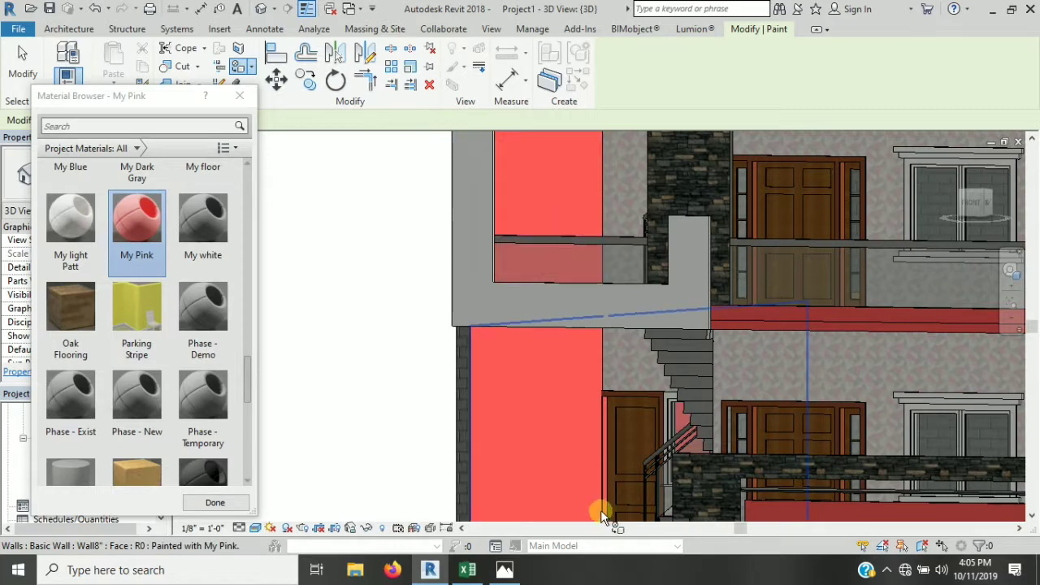
pyautogui.scroll(-2, 601, 509)
pyautogui.scroll(-2, 814, 281)
pyautogui.keyDown('shift'); pyautogui.moveTo(766, 360); pyautogui.dragTo(910, 263, button='middle'); pyautogui.keyUp('shift')
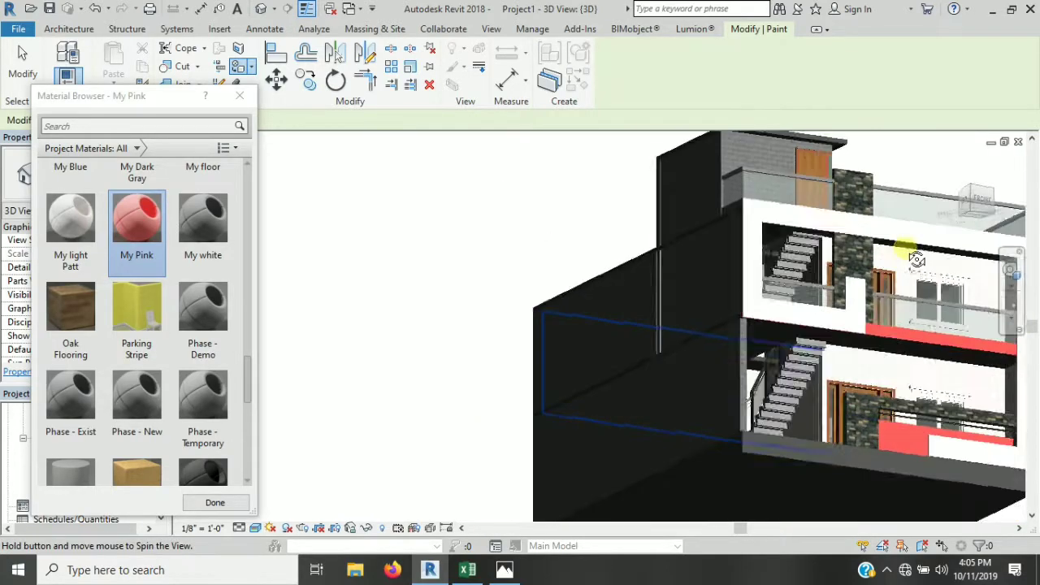
pyautogui.moveTo(830, 263)
pyautogui.keyDown('shift'); pyautogui.mouseDown(button='middle')
pyautogui.moveTo(748, 420)
pyautogui.moveTo(760, 463)
pyautogui.mouseUp(button='middle'); pyautogui.keyUp('shift')
pyautogui.scroll(2, 712, 443)
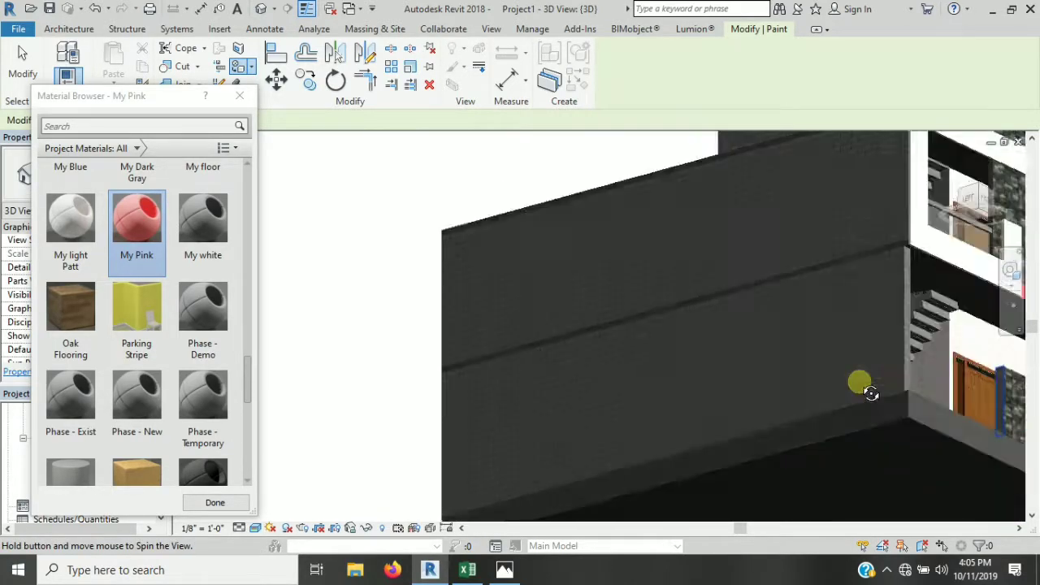
pyautogui.scroll(-3, 805, 459)
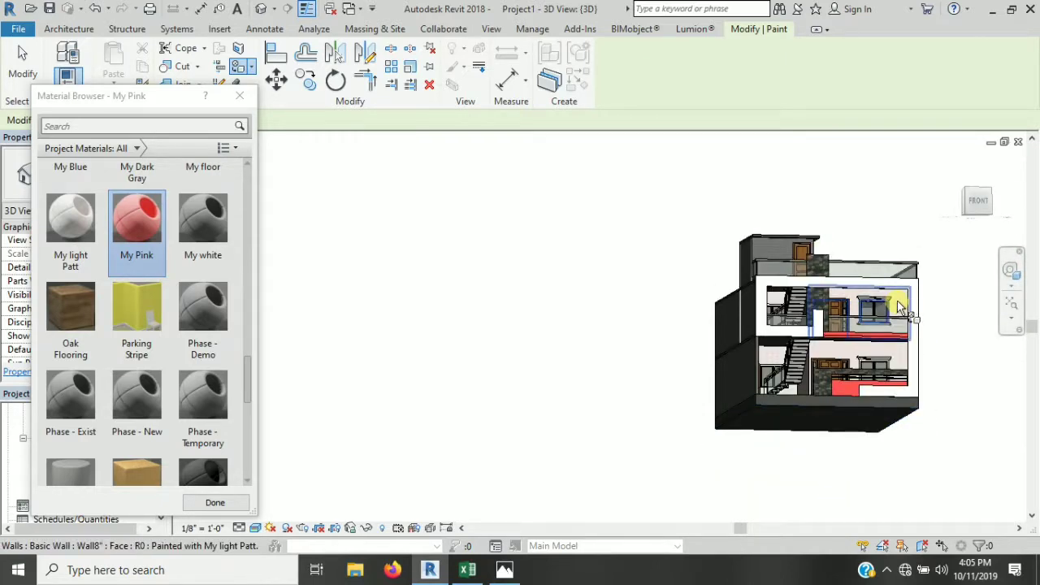
pyautogui.scroll(3, 878, 406)
# Step: Paint the wall behind the stairs with My light Patt
pyautogui.moveTo(878, 406)
pyautogui.keyDown('shift'); pyautogui.mouseDown(button='middle')
pyautogui.moveTo(900, 364)
pyautogui.moveTo(755, 330)
pyautogui.mouseUp(button='middle'); pyautogui.keyUp('shift')
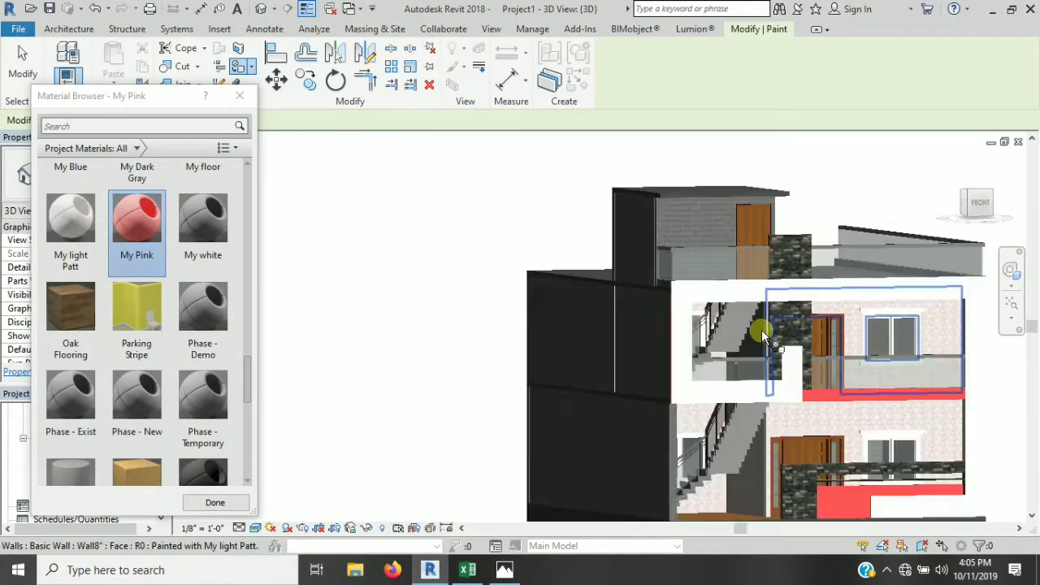
pyautogui.scroll(5, 708, 395)
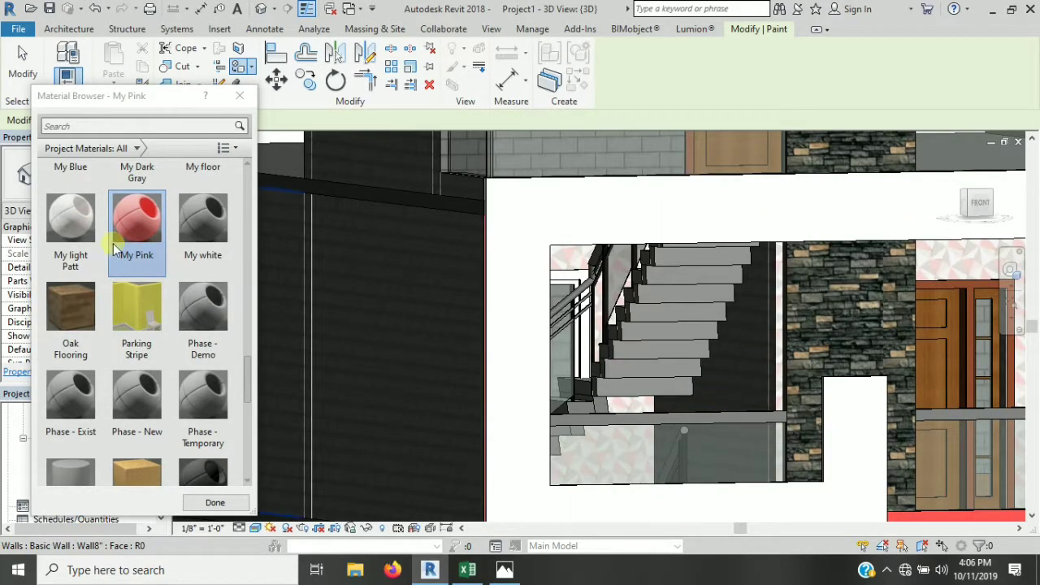
pyautogui.click(70, 219)
pyautogui.click(712, 379)
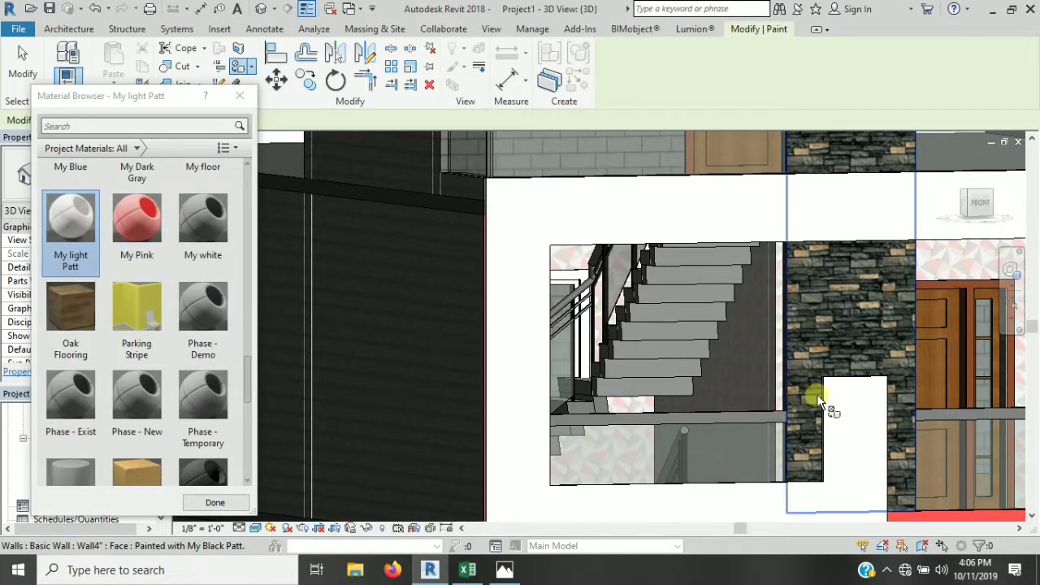
# Step: End painting, zoom in on the upper-floor door and window, and open Massing & Site
pyautogui.click(235, 96)
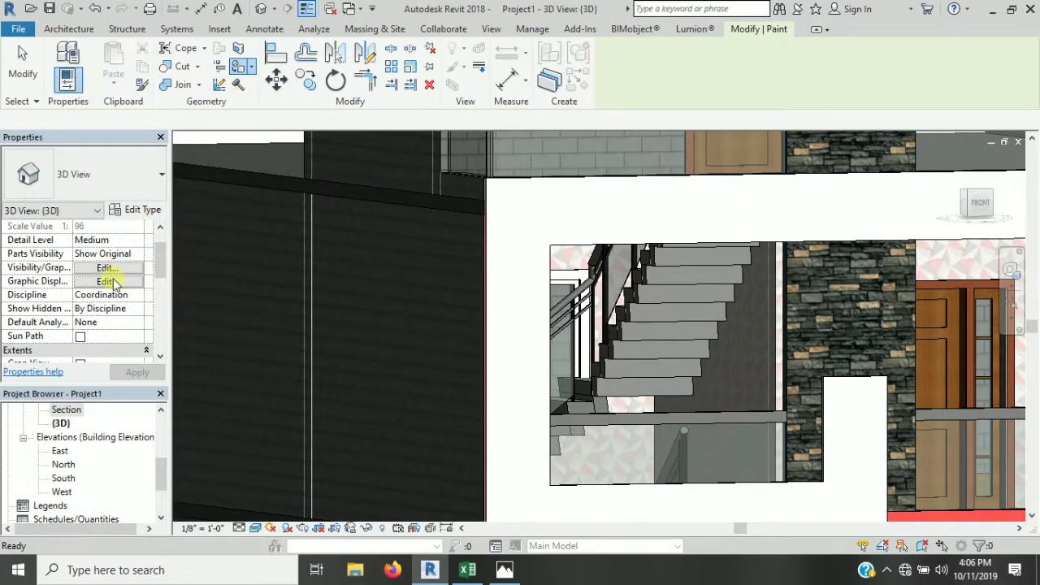
pyautogui.scroll(-2, 525, 287)
pyautogui.scroll(2, 968, 304)
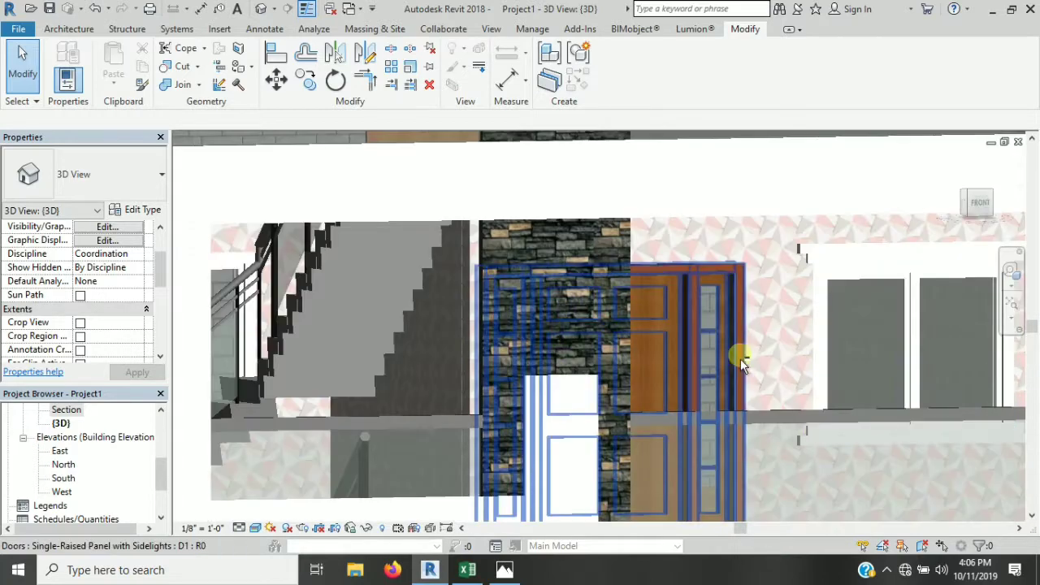
pyautogui.scroll(2, 738, 355)
pyautogui.scroll(1, 657, 353)
pyautogui.scroll(-3, 727, 232)
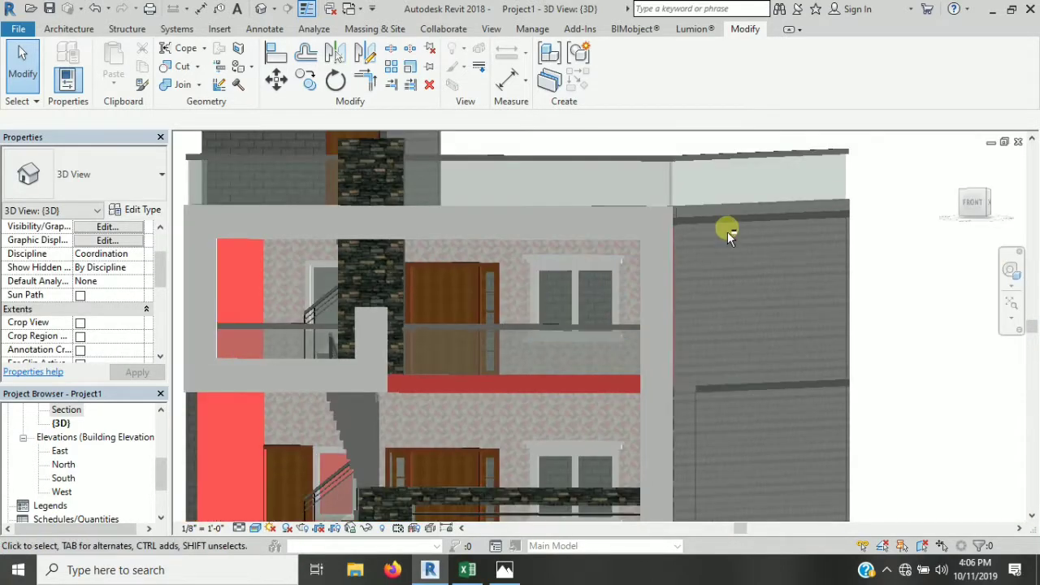
pyautogui.scroll(1, 729, 231)
pyautogui.scroll(2, 669, 289)
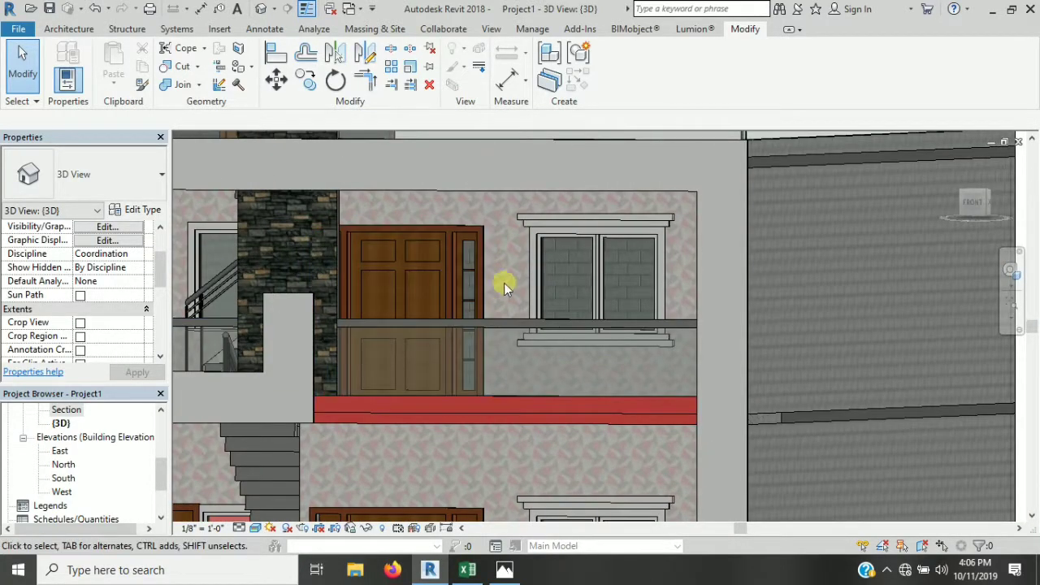
pyautogui.click(363, 30)
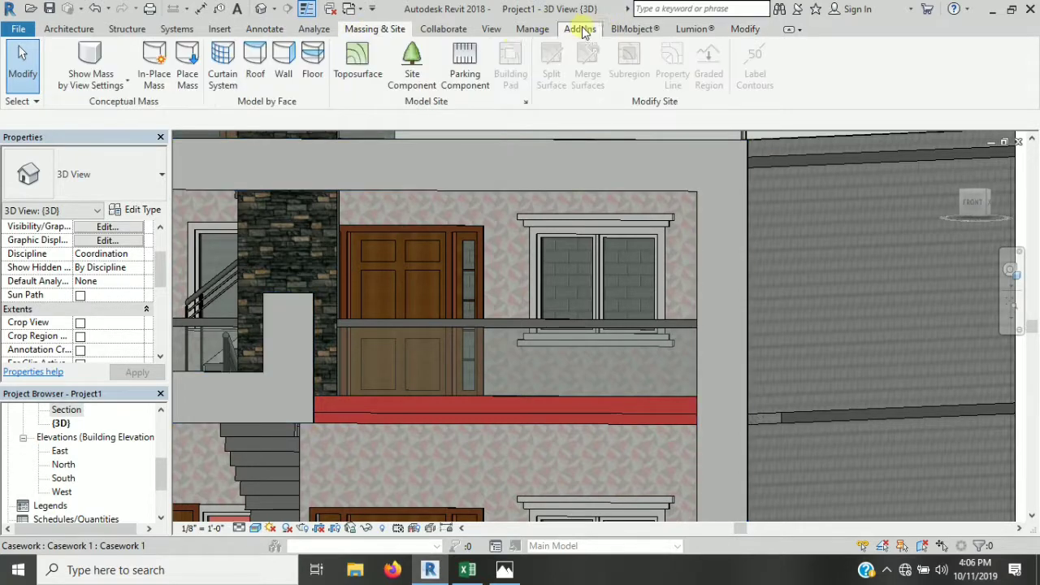
# Step: Set the My light Patt texture's sample width to 3 and apply it to the walls
pyautogui.click(527, 36)
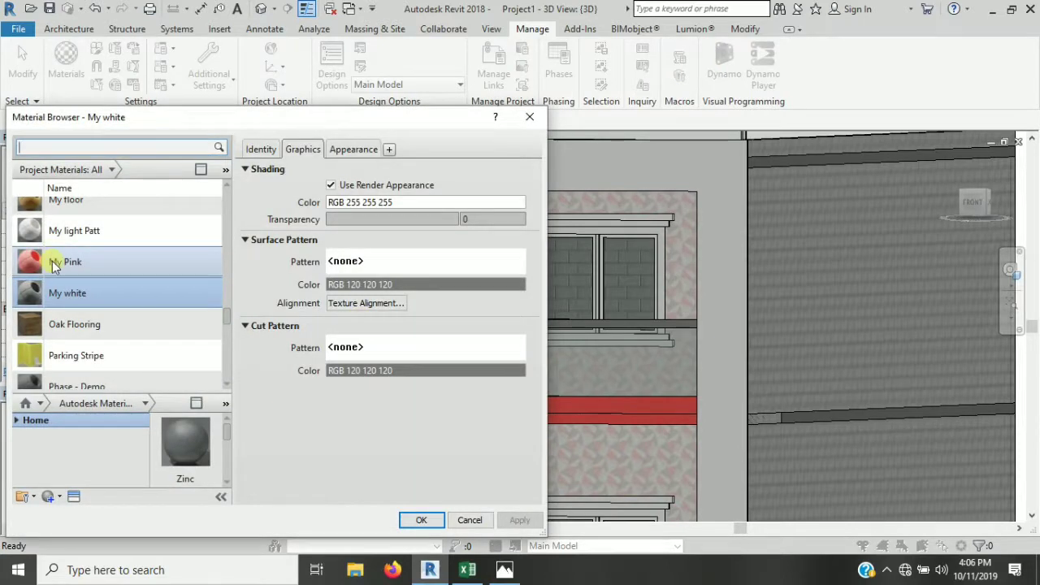
pyautogui.click(53, 264)
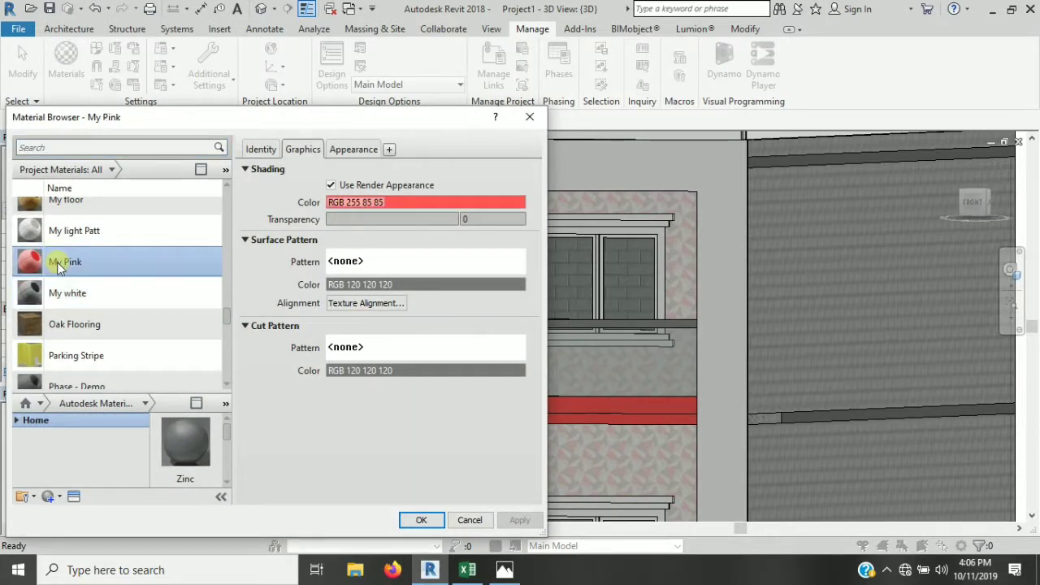
pyautogui.click(80, 235)
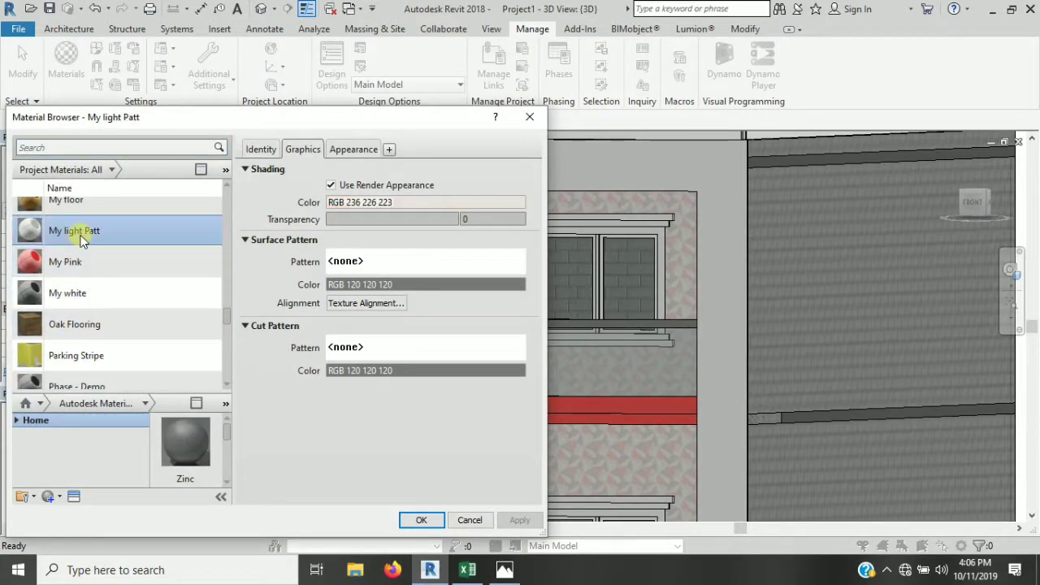
pyautogui.click(358, 149)
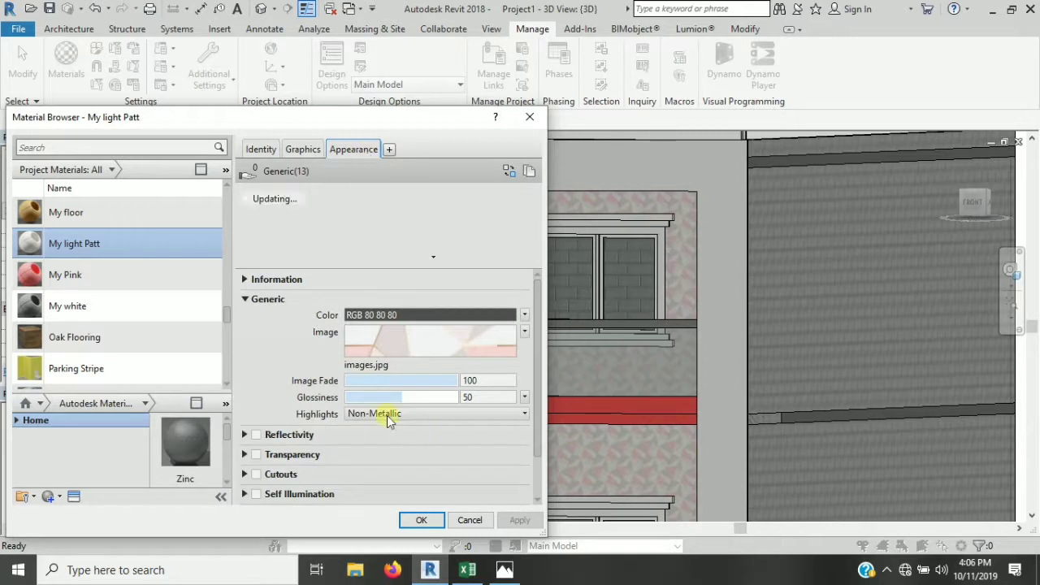
pyautogui.moveTo(430, 340)
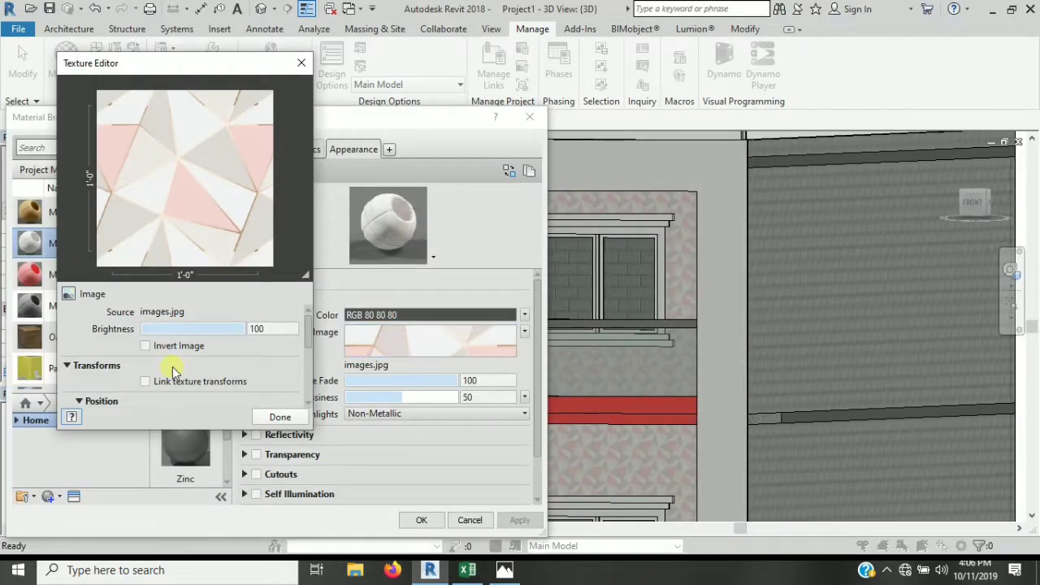
pyautogui.scroll(-1, 226, 349)
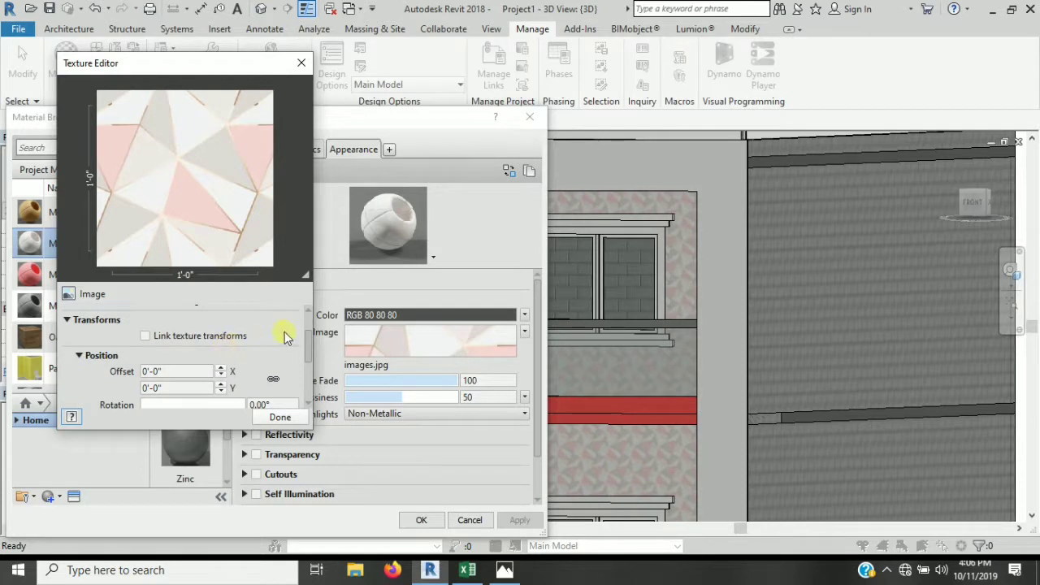
pyautogui.scroll(-1, 285, 337)
pyautogui.scroll(-1, 276, 336)
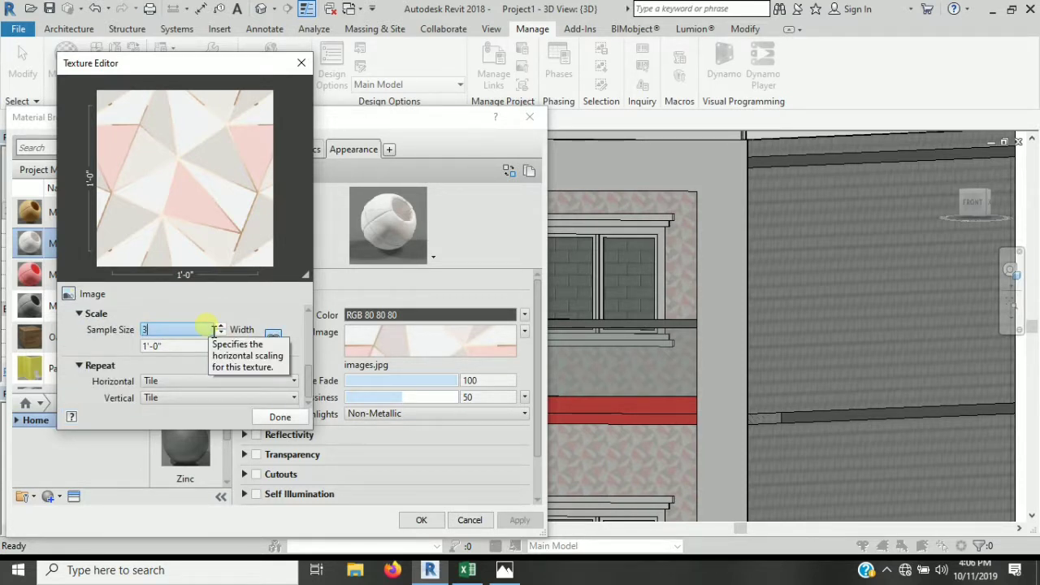
pyautogui.click(280, 417)
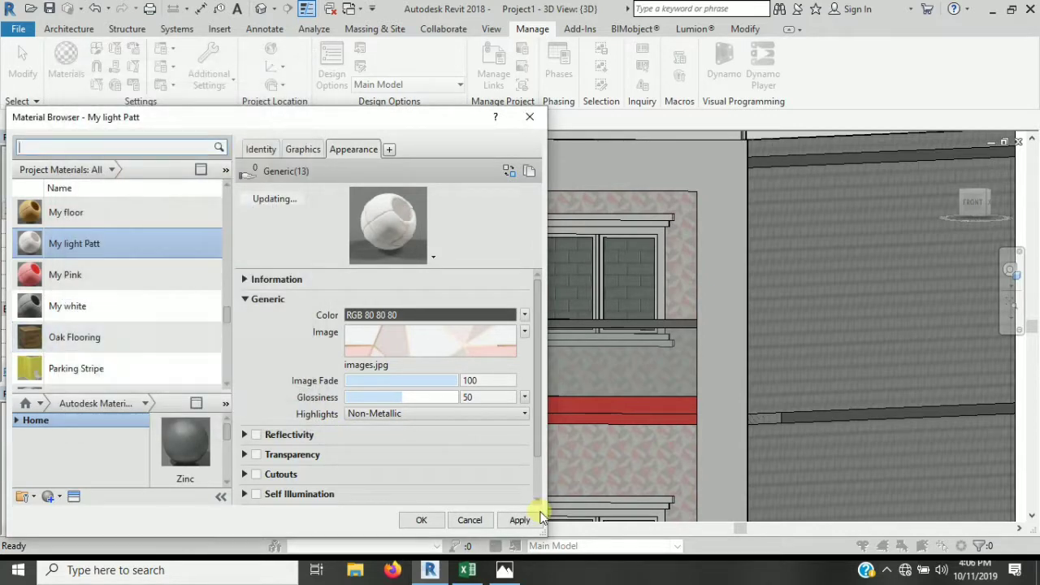
pyautogui.click(520, 520)
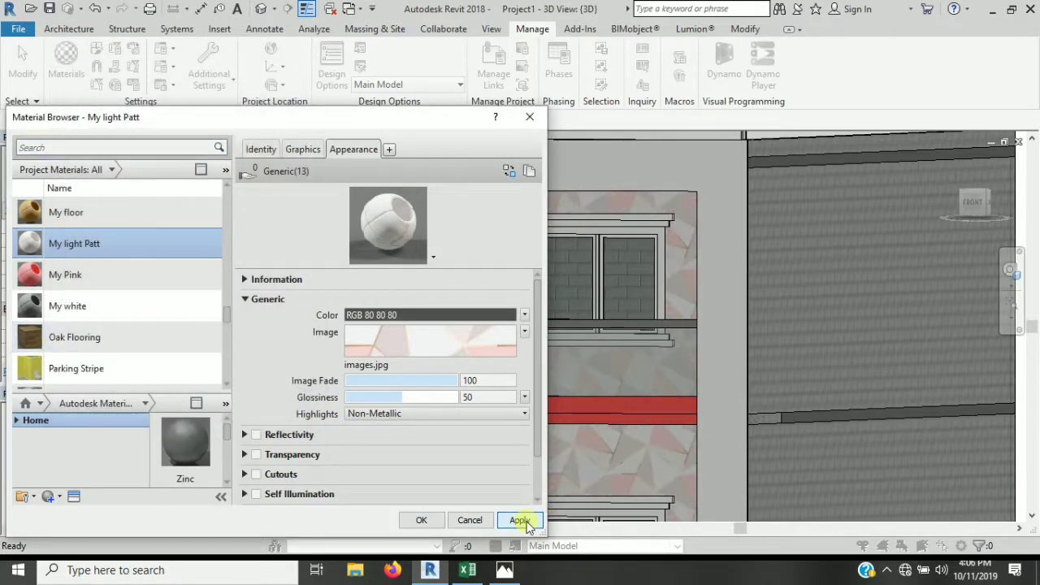
pyautogui.click(421, 521)
pyautogui.scroll(-3, 639, 355)
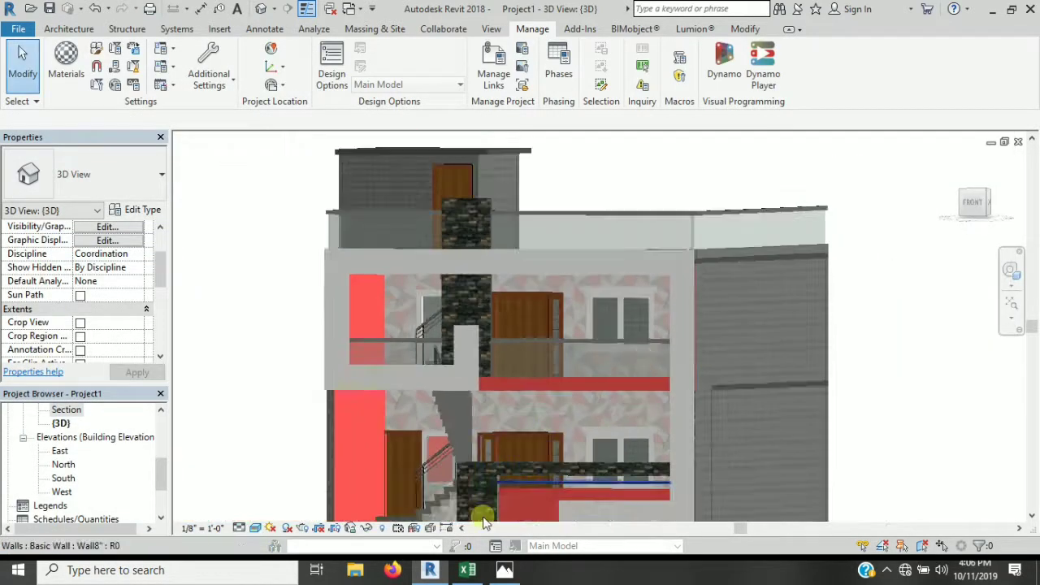
pyautogui.click(501, 572)
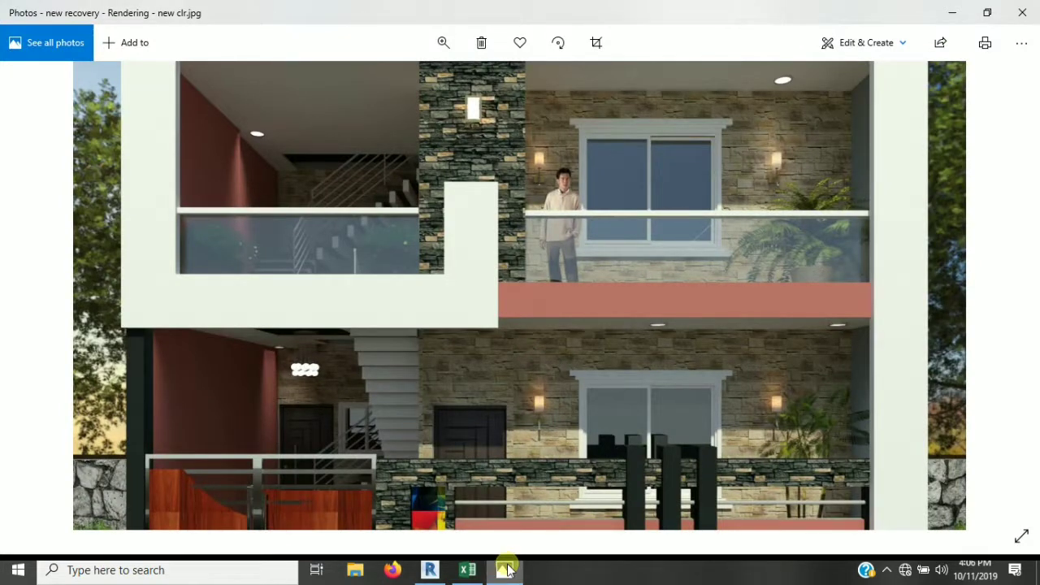
pyautogui.click(504, 572)
pyautogui.scroll(3, 585, 311)
pyautogui.scroll(2, 566, 332)
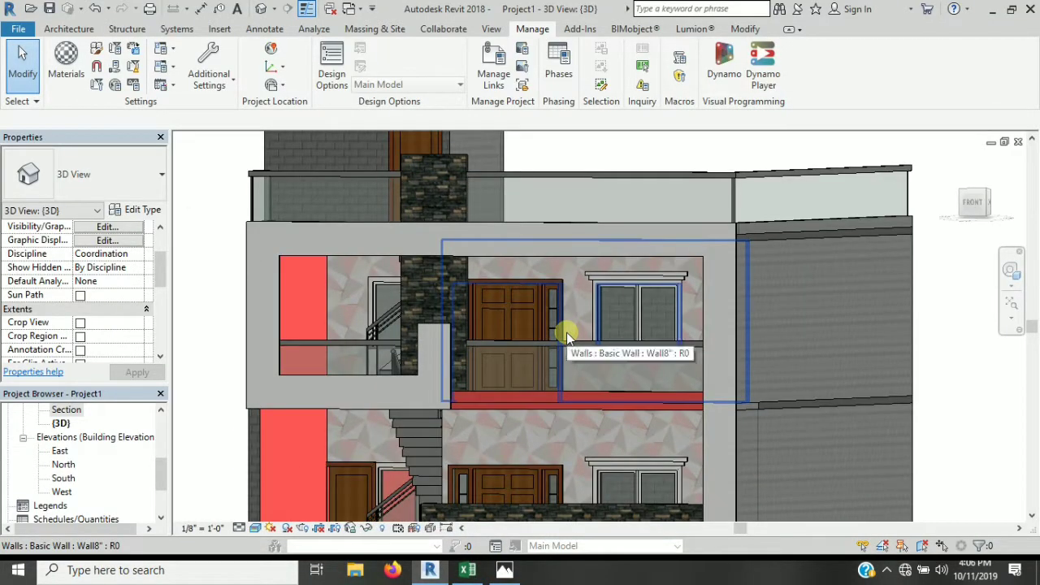
pyautogui.scroll(2, 566, 332)
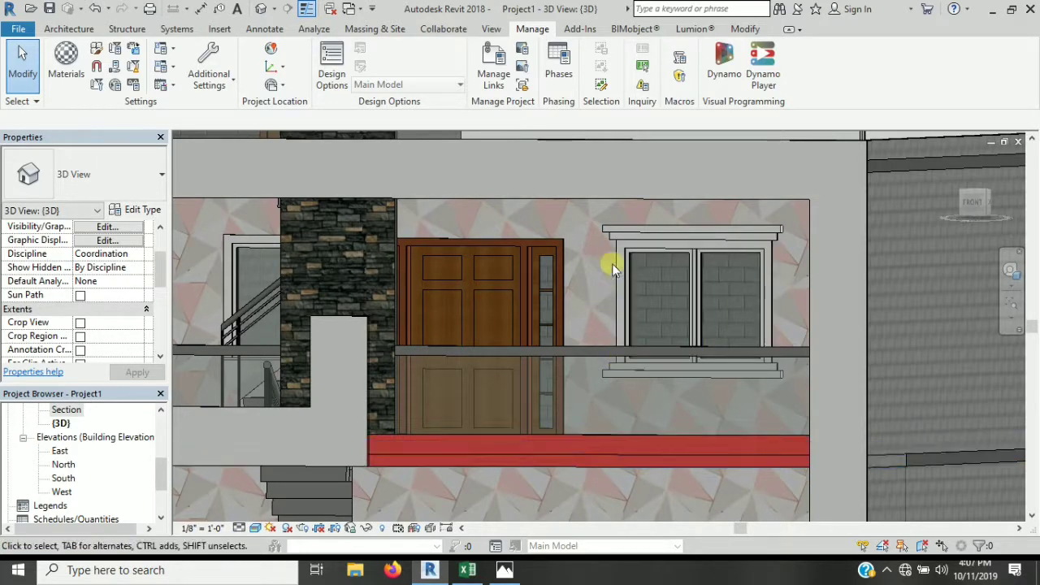
pyautogui.scroll(-2, 706, 351)
pyautogui.scroll(-1, 705, 350)
pyautogui.scroll(1, 643, 433)
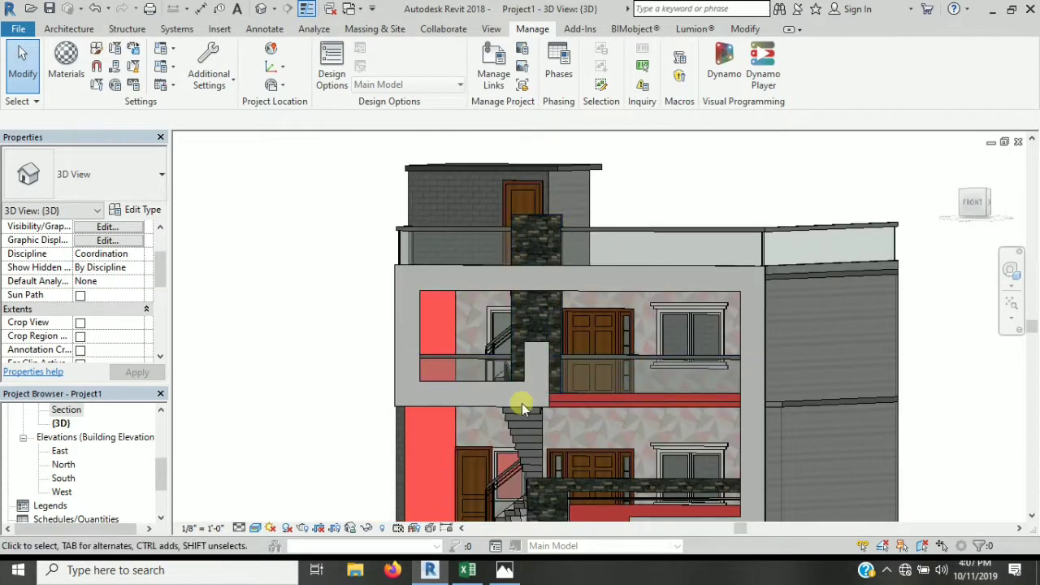
pyautogui.scroll(1, 522, 402)
pyautogui.scroll(-1, 532, 397)
pyautogui.scroll(-1, 525, 431)
pyautogui.scroll(2, 511, 475)
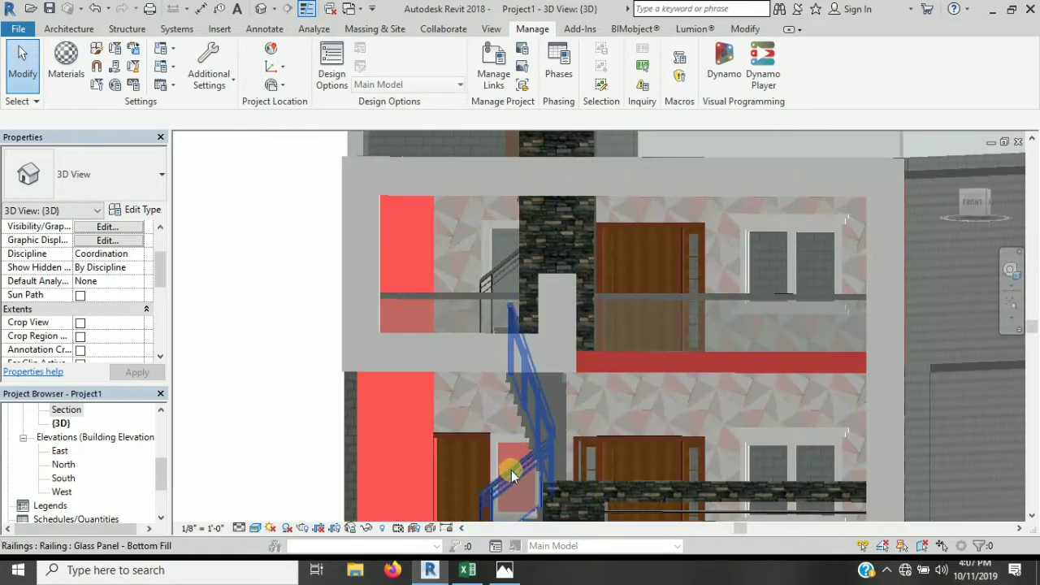
pyautogui.scroll(2, 504, 463)
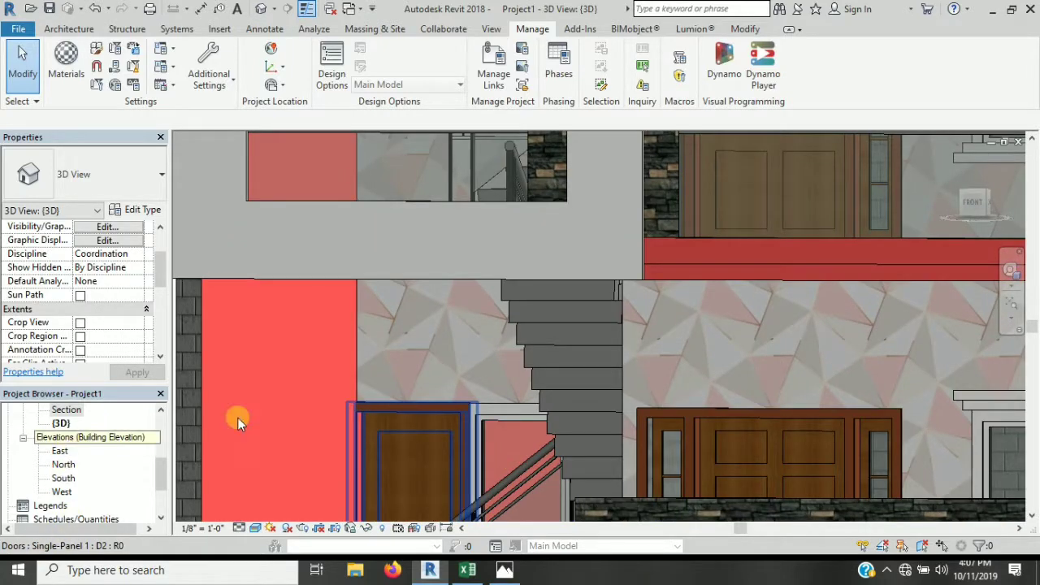
pyautogui.scroll(-3, 459, 361)
pyautogui.keyDown('shift'); pyautogui.moveTo(459, 361); pyautogui.dragTo(632, 289, button='middle'); pyautogui.keyUp('shift')
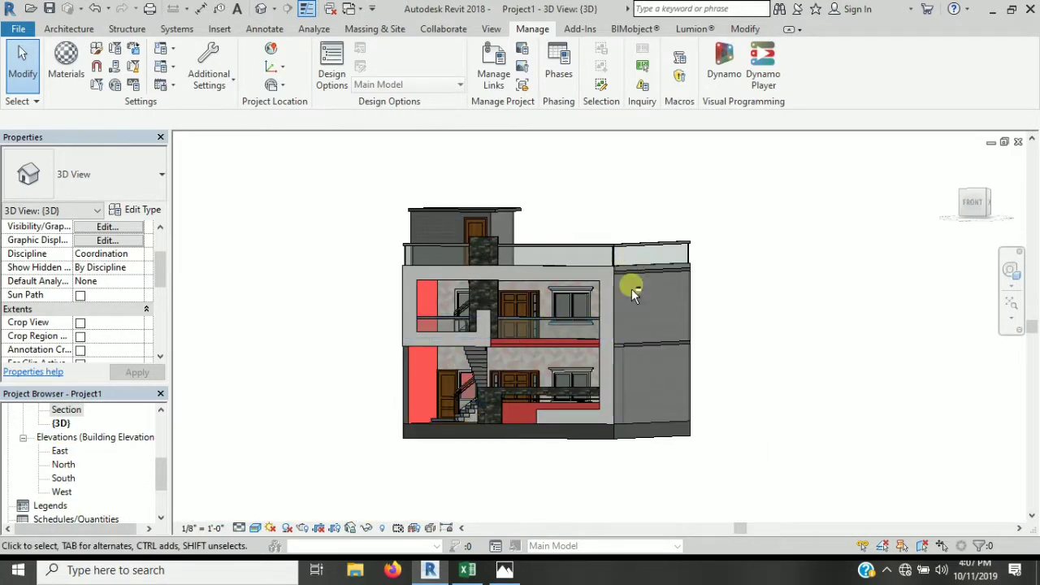
pyautogui.scroll(3, 531, 411)
pyautogui.keyDown('shift'); pyautogui.moveTo(531, 412); pyautogui.dragTo(688, 372, button='middle'); pyautogui.keyUp('shift')
pyautogui.keyDown('shift'); pyautogui.moveTo(490, 505); pyautogui.dragTo(738, 387, button='middle'); pyautogui.keyUp('shift')
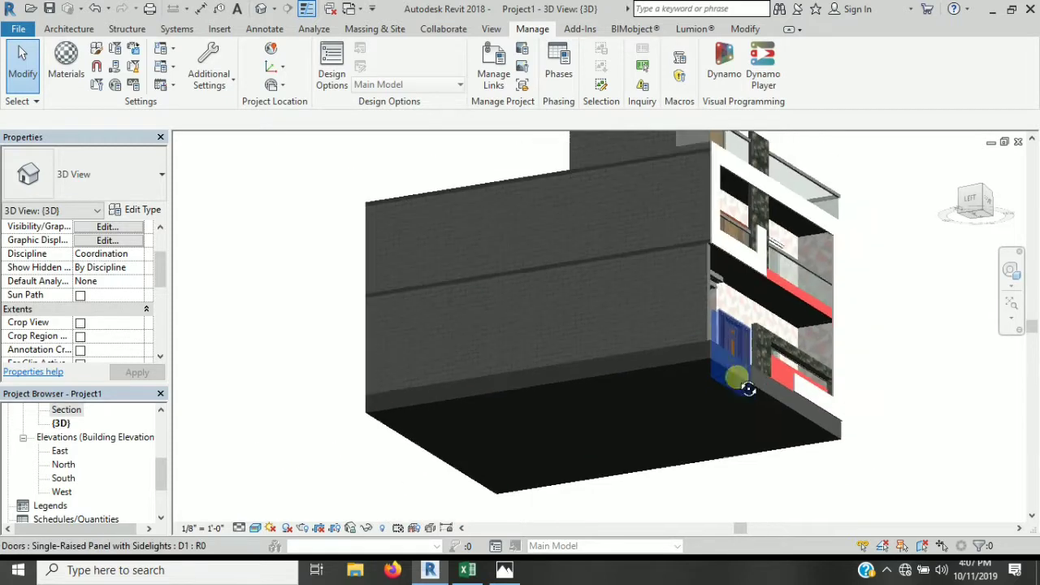
pyautogui.scroll(-3, 738, 387)
pyautogui.moveTo(561, 506)
pyautogui.keyDown('shift'); pyautogui.mouseDown(button='middle')
pyautogui.moveTo(689, 463)
pyautogui.moveTo(688, 441)
pyautogui.moveTo(608, 477)
pyautogui.mouseUp(button='middle'); pyautogui.keyUp('shift')
pyautogui.scroll(3, 669, 434)
pyautogui.scroll(-2, 716, 452)
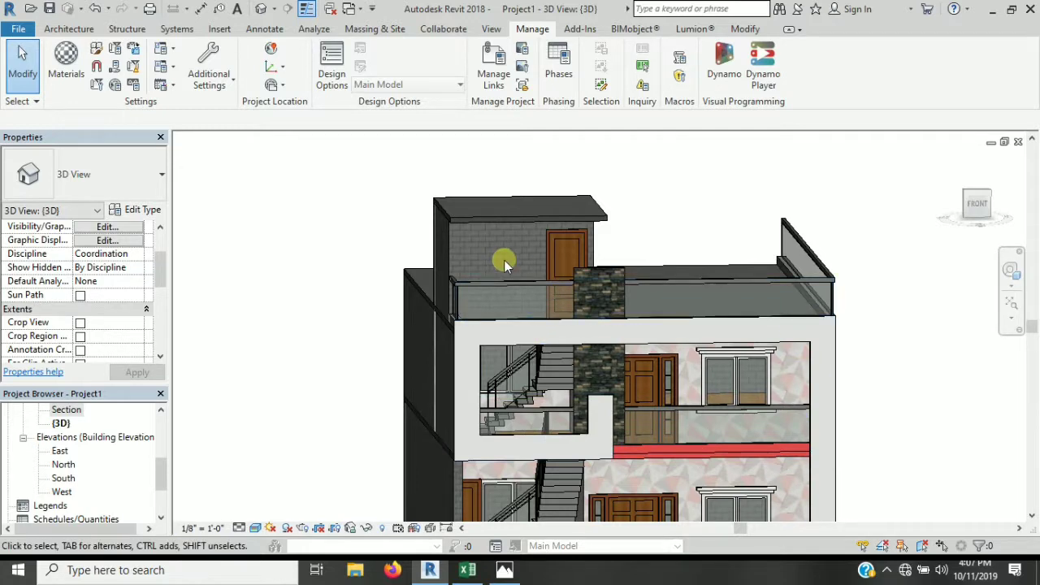
# Step: Paint the rooftop room's front wall with the My Pink material using PT
pyautogui.press('p')
pyautogui.press('t')
pyautogui.click(136, 306)
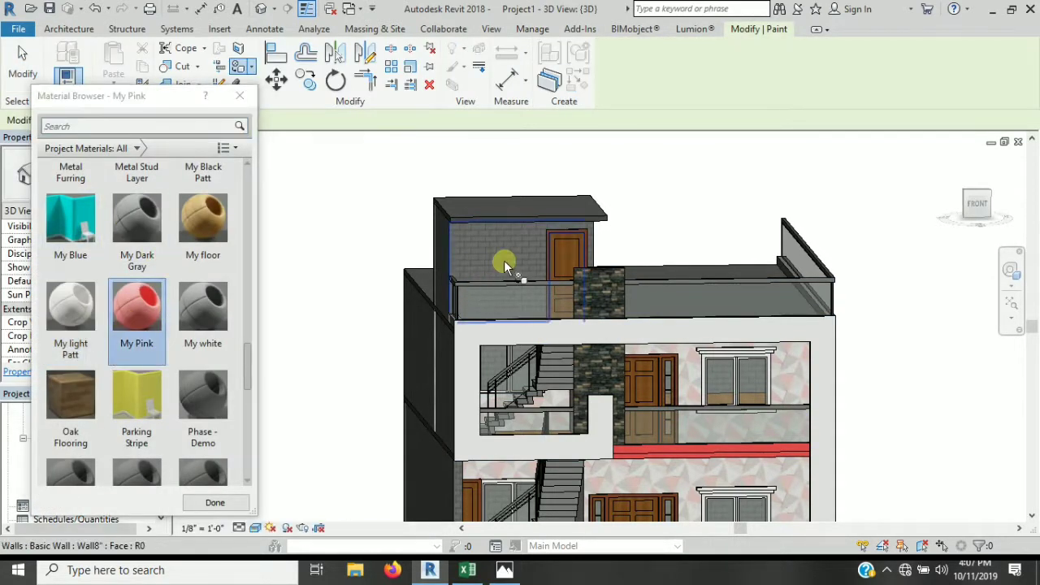
pyautogui.click(455, 286)
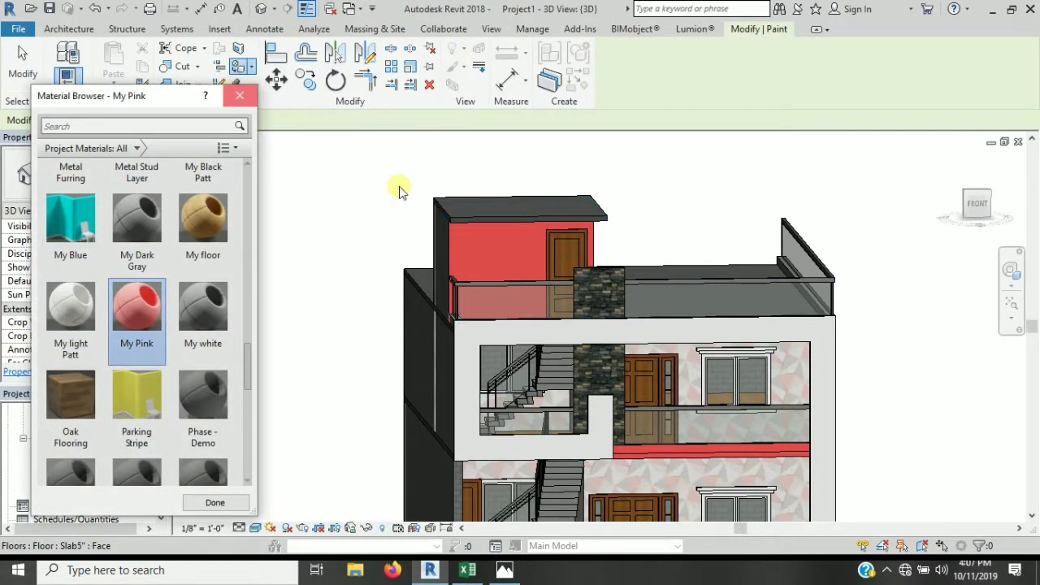
pyautogui.press('Escape')
pyautogui.scroll(-4, 768, 292)
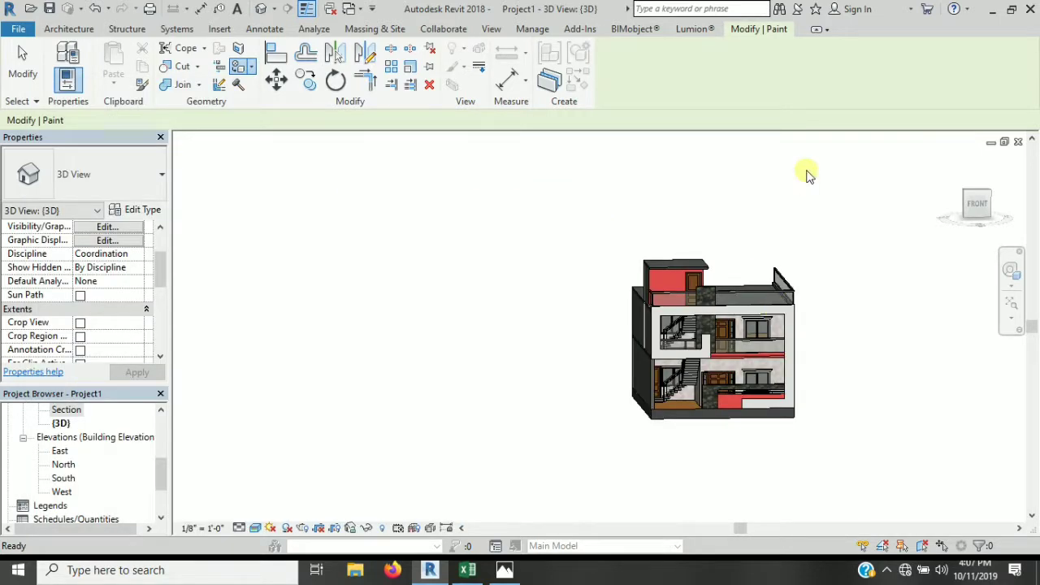
pyautogui.press('Escape')
# Step: Orbit to inspect the pink wall and top slab, then view the clr.jpg rendering in Photos
pyautogui.scroll(3, 832, 325)
pyautogui.scroll(2, 818, 255)
pyautogui.scroll(2, 702, 223)
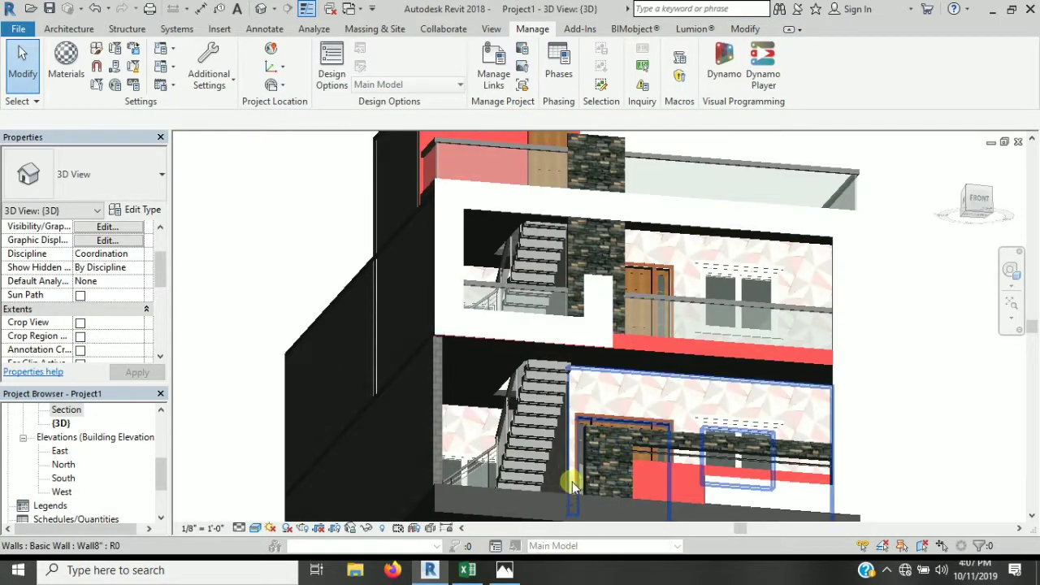
pyautogui.scroll(-3, 572, 485)
pyautogui.scroll(3, 558, 255)
pyautogui.moveTo(558, 255)
pyautogui.keyDown('shift'); pyautogui.mouseDown(button='middle')
pyautogui.moveTo(575, 317)
pyautogui.moveTo(482, 279)
pyautogui.mouseUp(button='middle'); pyautogui.keyUp('shift')
pyautogui.scroll(3, 575, 317)
pyautogui.click(504, 570)
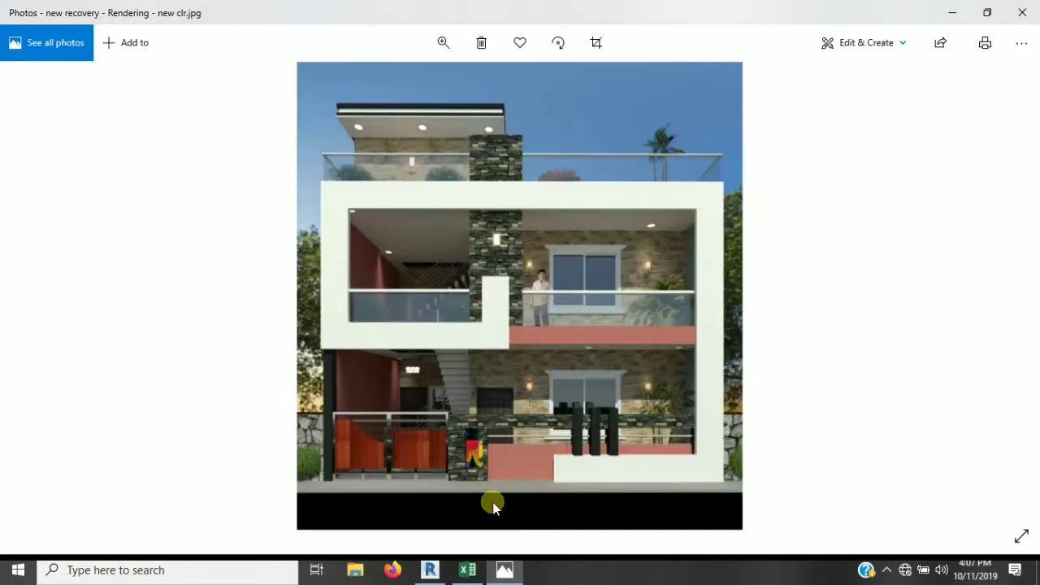
pyautogui.scroll(2, 407, 113)
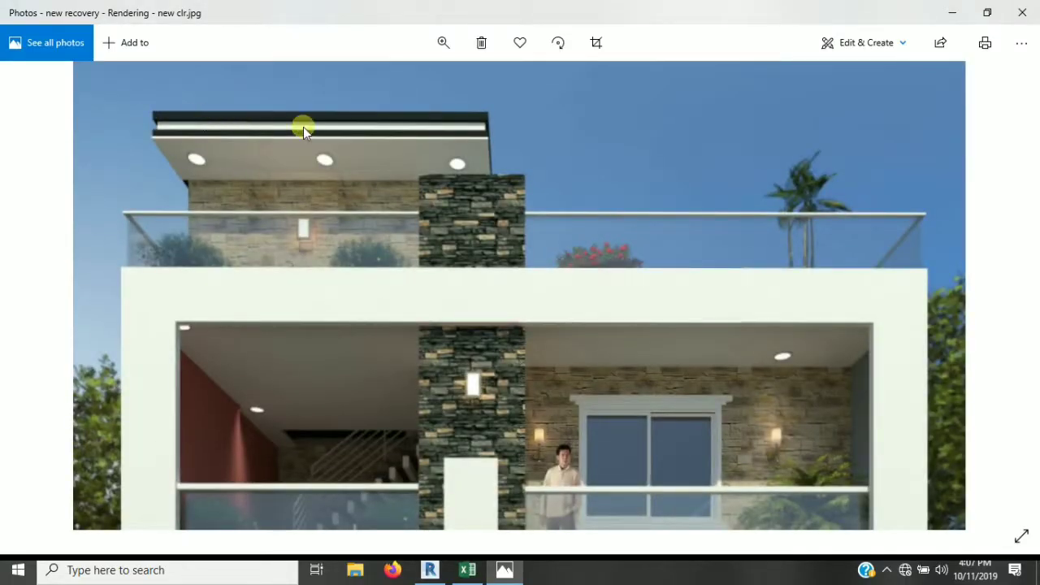
# Step: Return to Revit and open the 2nd Floor plan
pyautogui.click(432, 573)
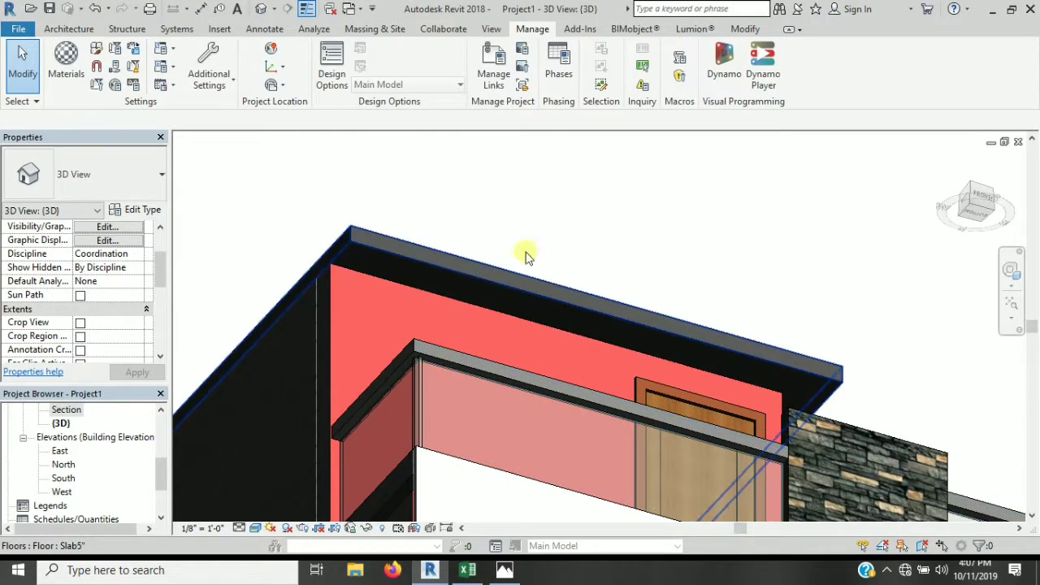
pyautogui.scroll(2, 69, 431)
pyautogui.scroll(3, 61, 450)
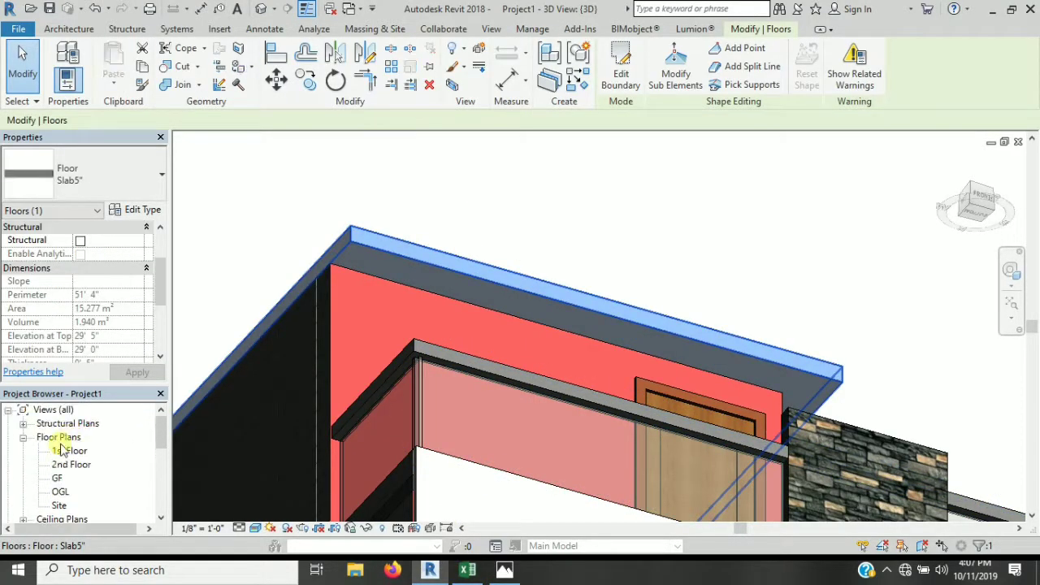
pyautogui.doubleClick(69, 464)
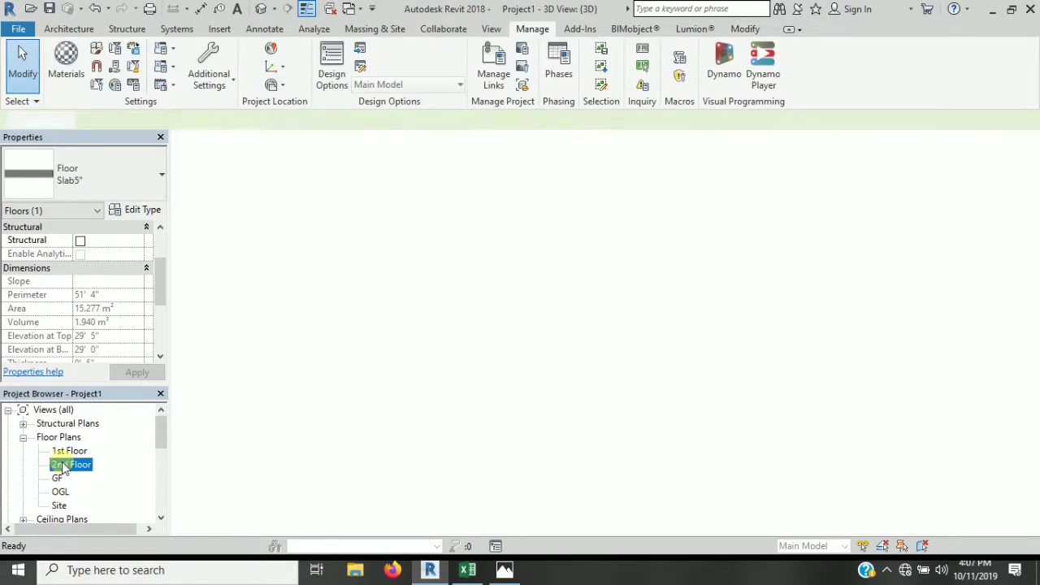
# Step: Open the South elevation showing the GF, 1st Floor 11'-0" and 2nd Floor 21'-0" levels
pyautogui.scroll(-2, 86, 484)
pyautogui.scroll(-1, 87, 481)
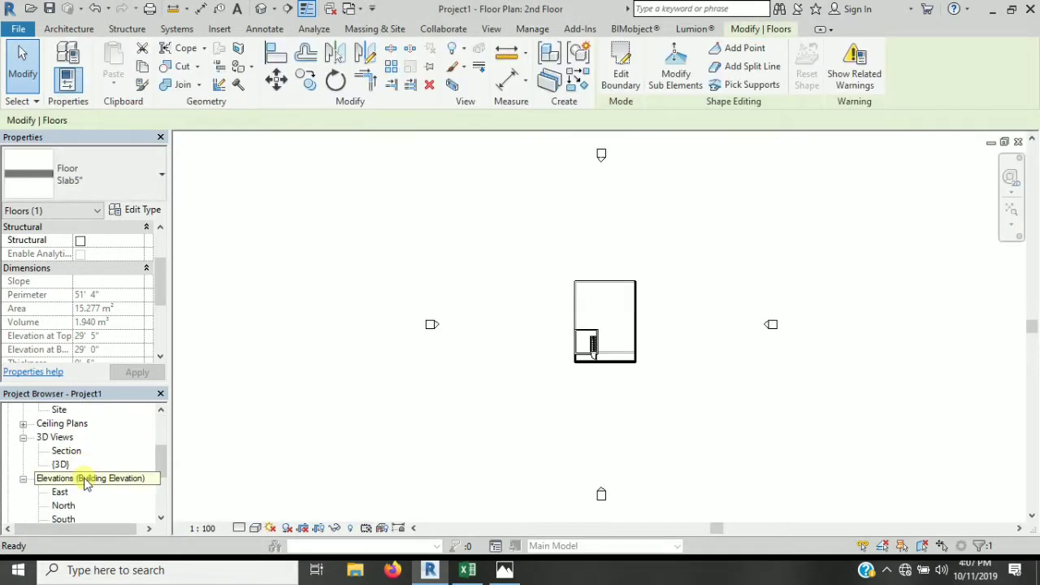
pyautogui.scroll(4, 615, 329)
pyautogui.scroll(2, 591, 350)
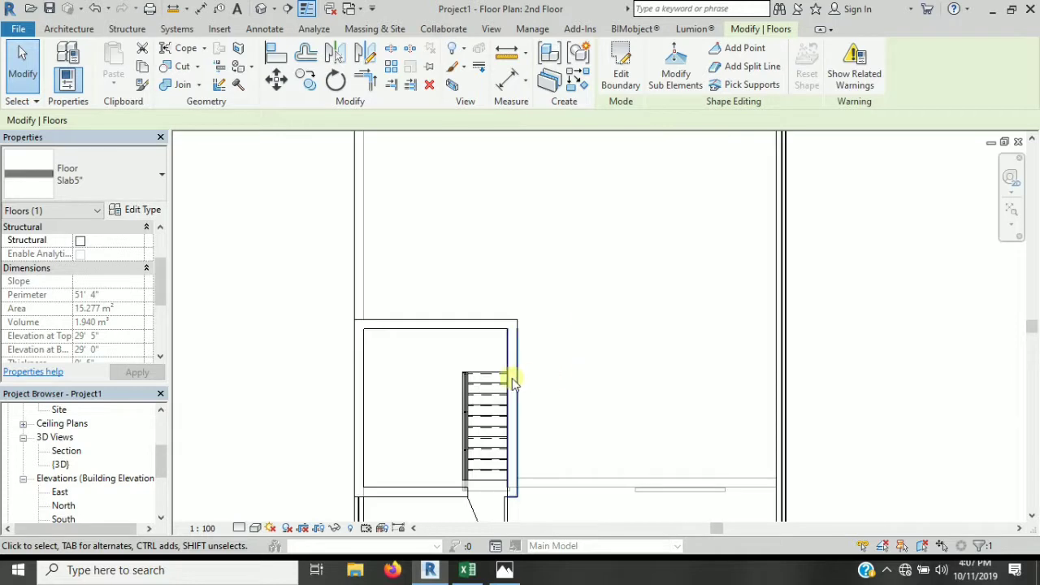
pyautogui.scroll(-2, 48, 463)
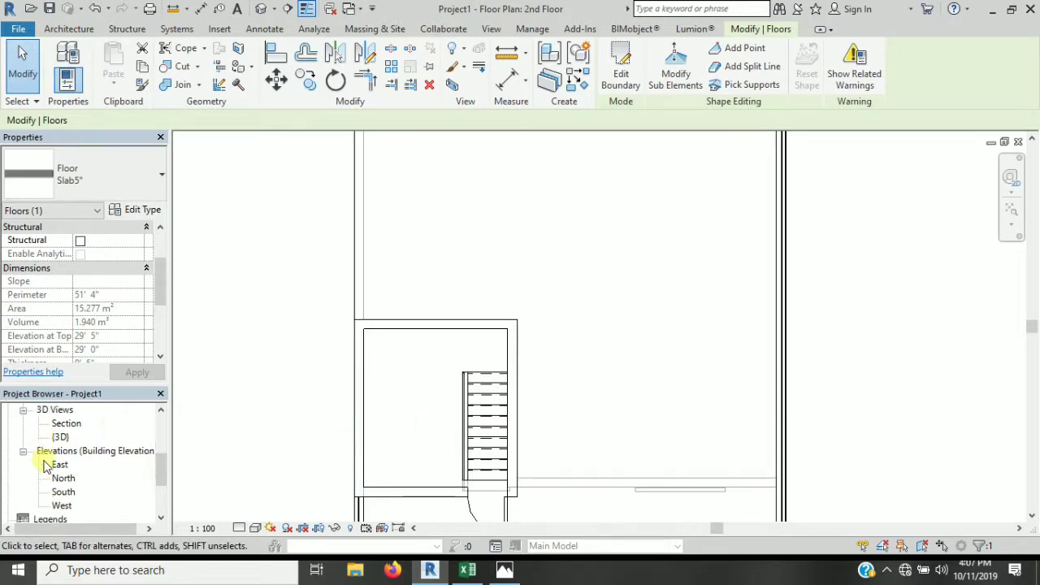
pyautogui.doubleClick(62, 465)
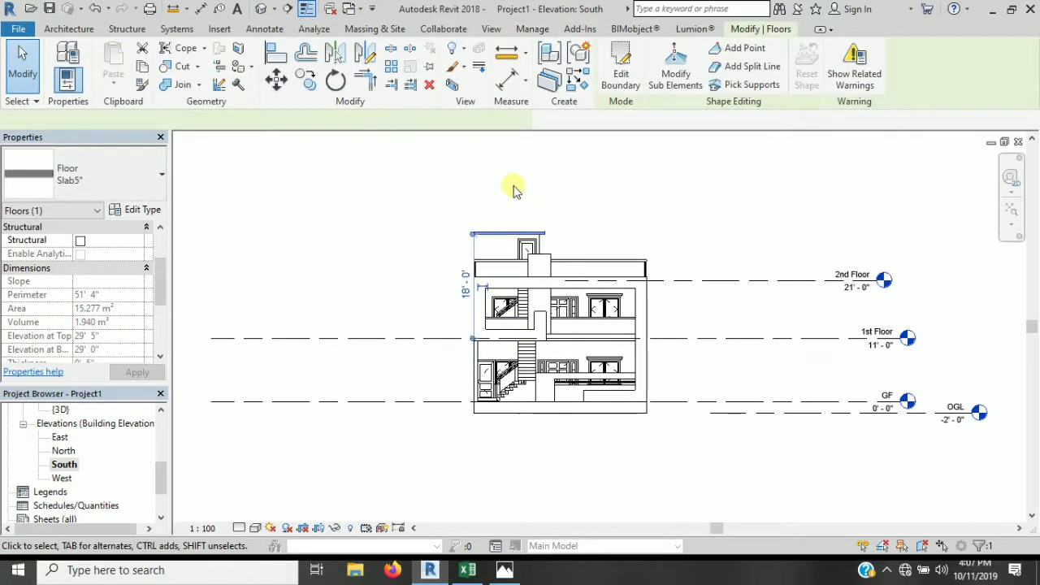
pyautogui.click(310, 223)
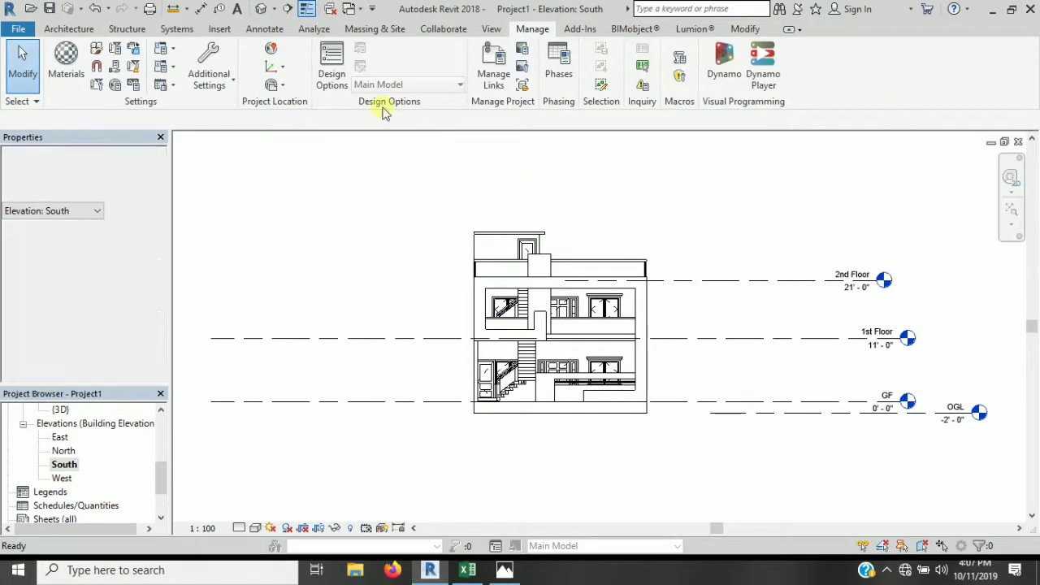
pyautogui.scroll(1, 530, 225)
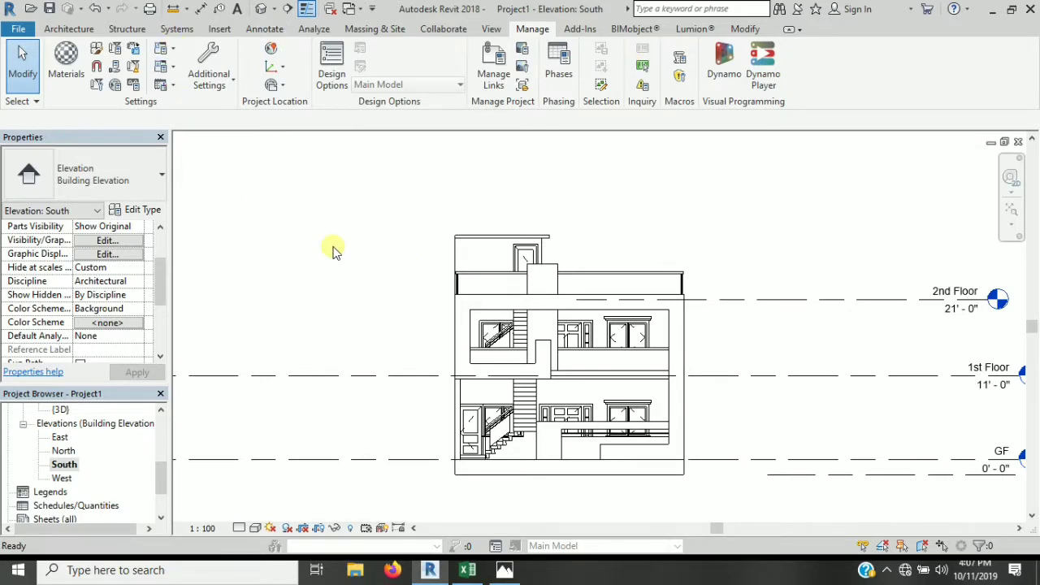
# Step: Draw a new level at 29'-5" along the top of the roof slab
pyautogui.press('l')
pyautogui.press('l')
pyautogui.scroll(3, 548, 235)
pyautogui.scroll(1, 569, 248)
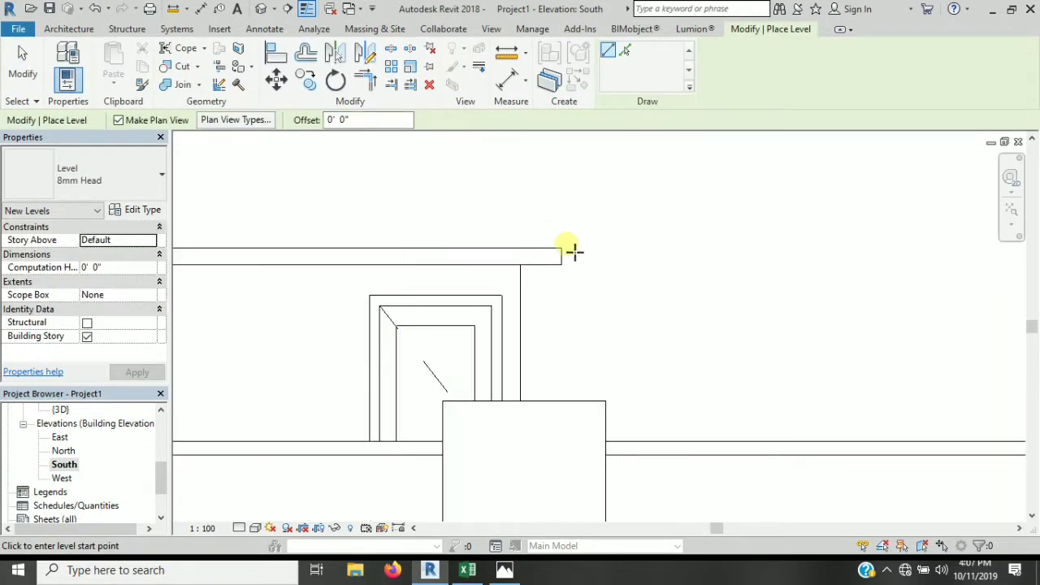
pyautogui.scroll(3, 566, 253)
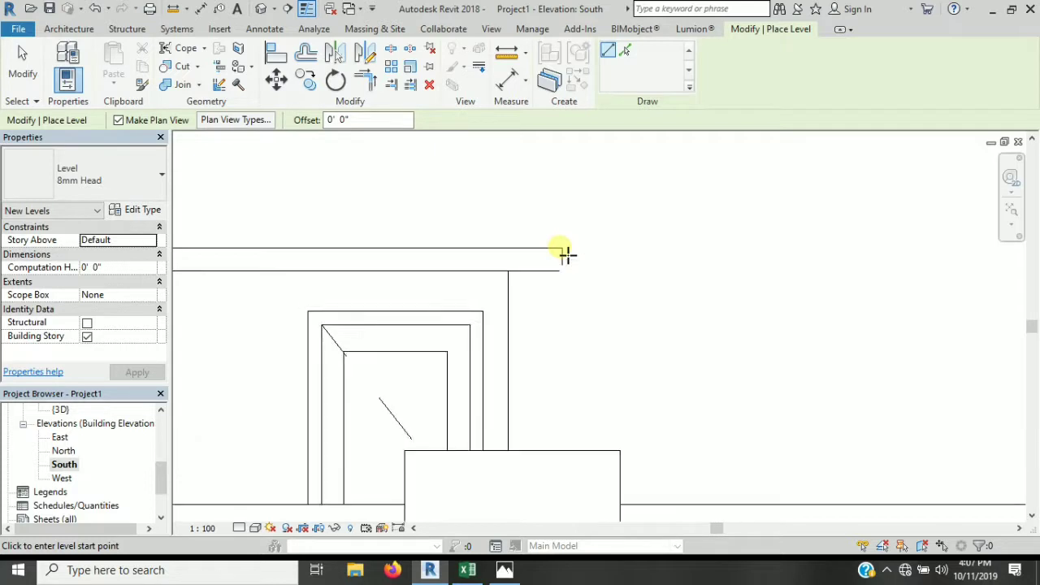
pyautogui.scroll(3, 566, 254)
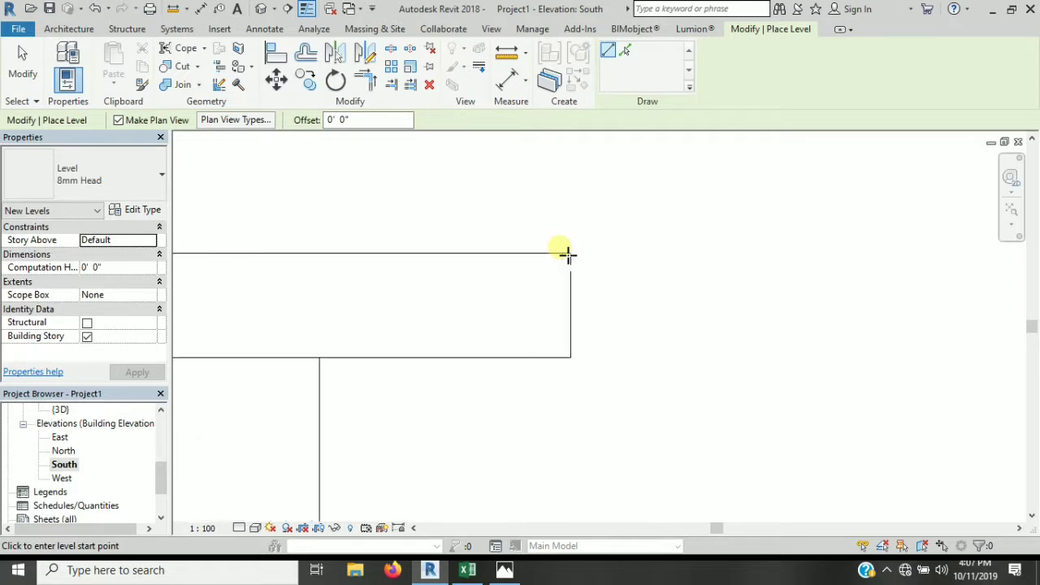
pyautogui.click(677, 271)
pyautogui.scroll(-4, 678, 274)
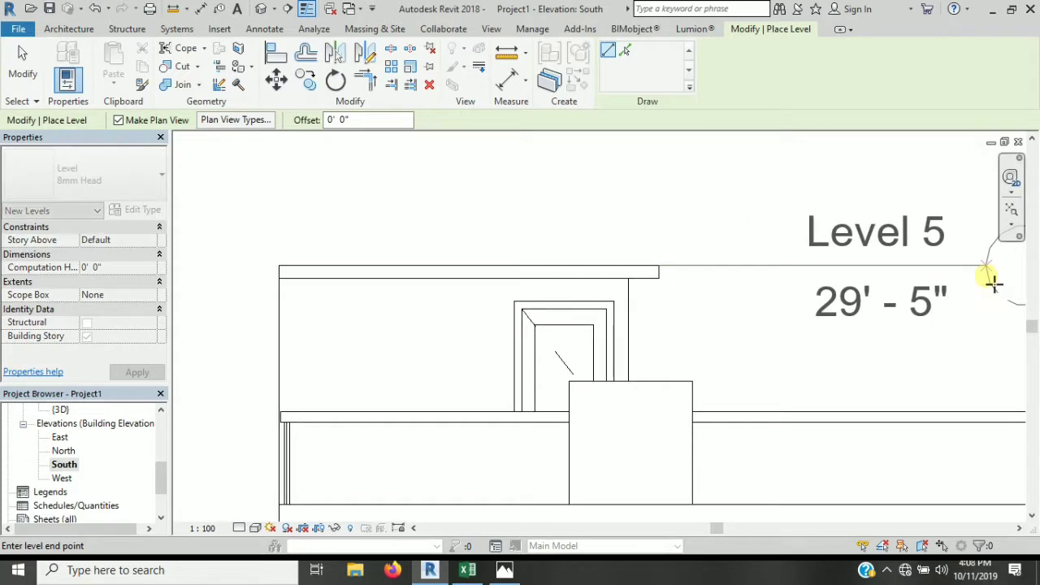
pyautogui.click(993, 281)
pyautogui.press('Escape')
pyautogui.press('Escape')
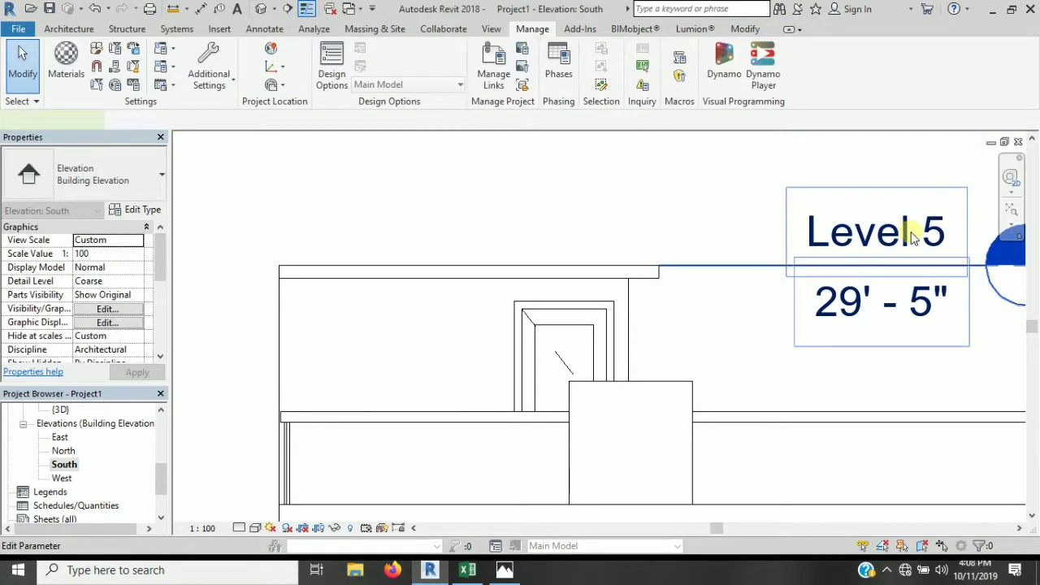
# Step: Rename the new Level 5 to TL
pyautogui.click(898, 235)
pyautogui.click(915, 237)
pyautogui.write('TL')
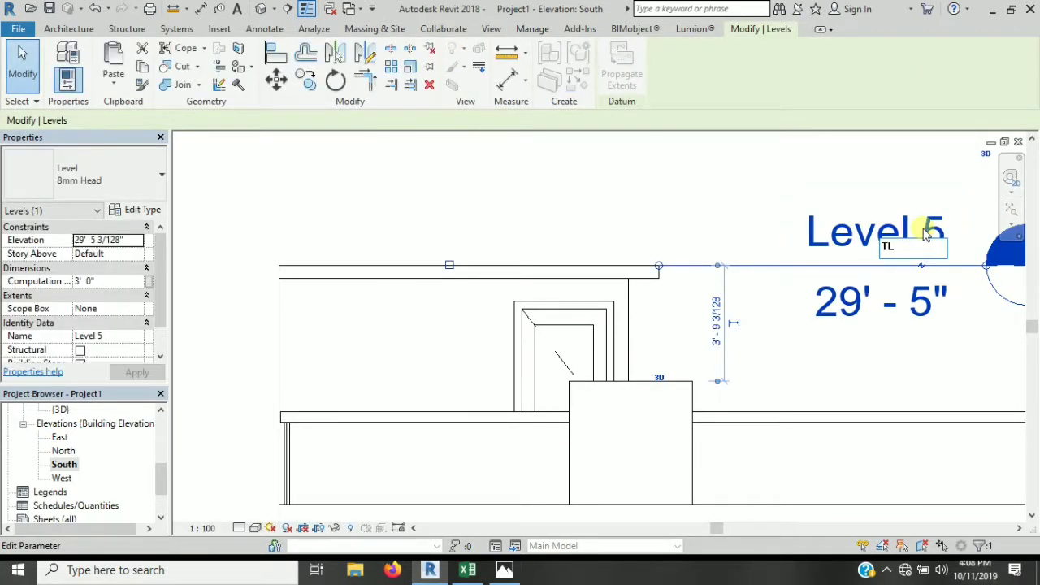
pyautogui.press('Return')
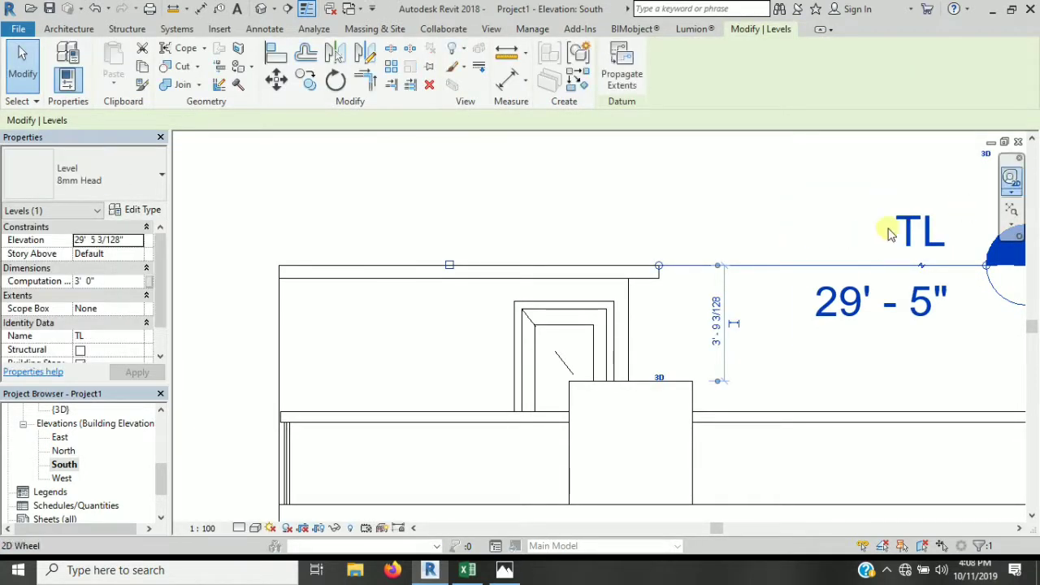
pyautogui.click(839, 232)
pyautogui.scroll(3, 89, 471)
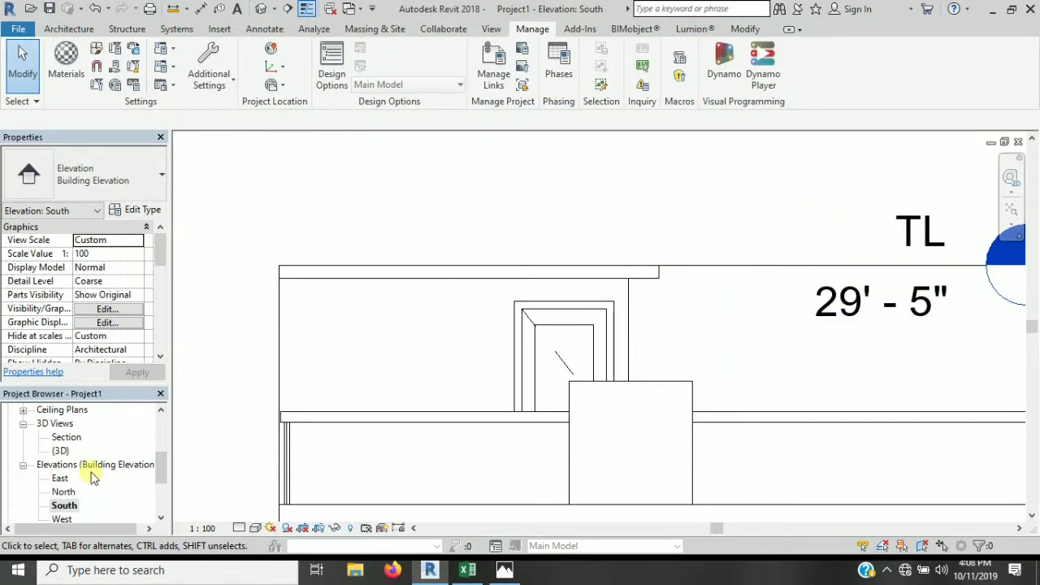
pyautogui.scroll(3, 83, 472)
# Step: Open the TL floor plan and inspect the small floor slab in it
pyautogui.doubleClick(56, 505)
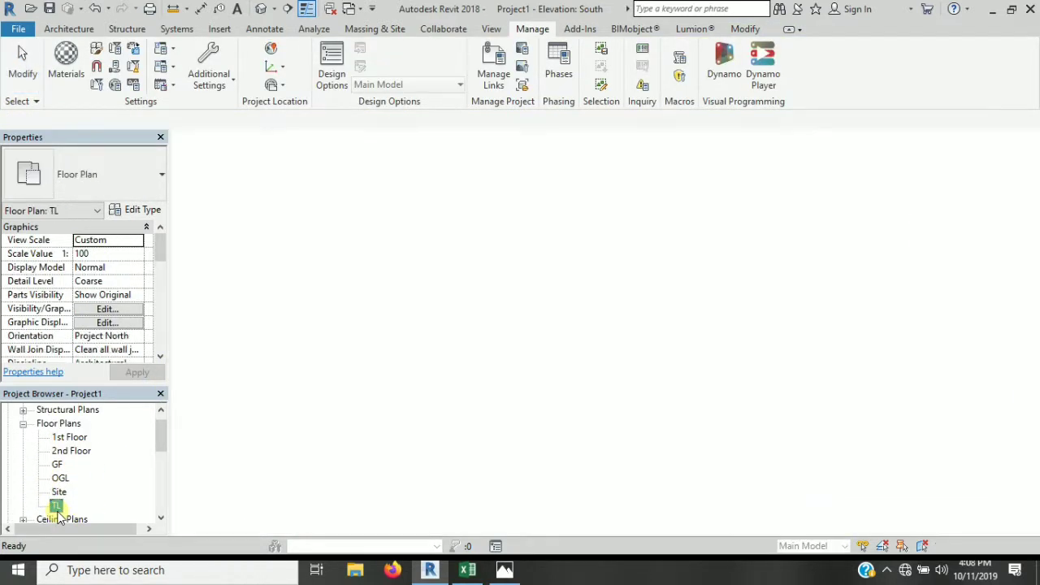
pyautogui.scroll(3, 602, 346)
pyautogui.scroll(5, 595, 374)
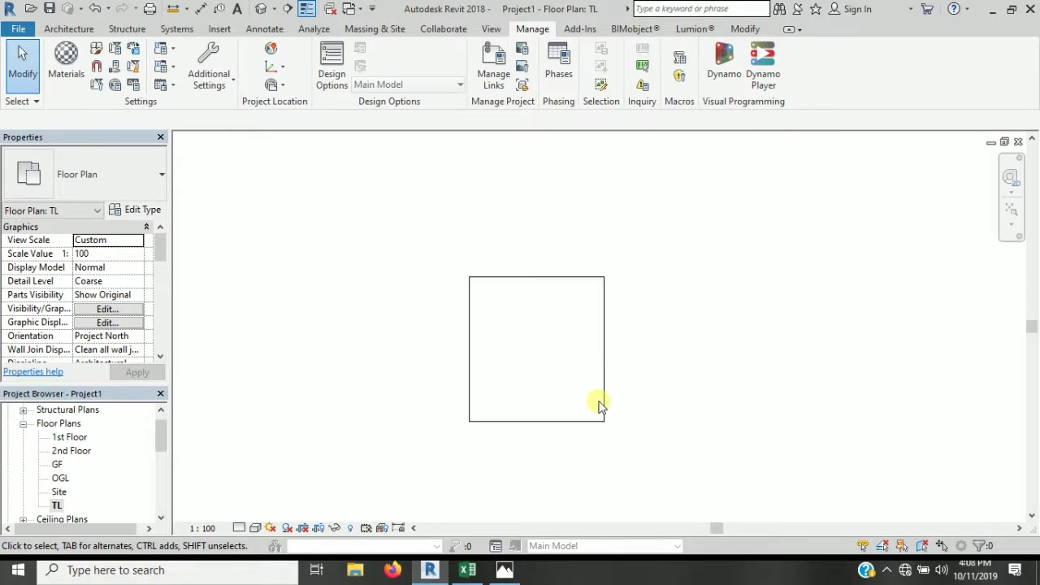
pyautogui.click(602, 407)
pyautogui.click(301, 418)
pyautogui.scroll(-2, 140, 312)
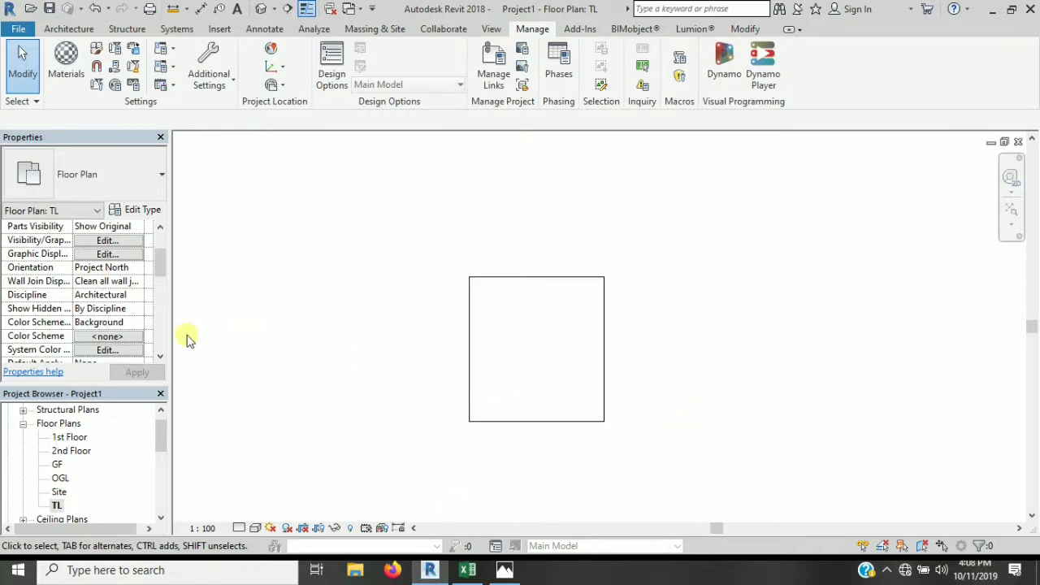
pyautogui.scroll(-6, 104, 320)
pyautogui.scroll(1, 98, 322)
pyautogui.scroll(4, 97, 321)
pyautogui.scroll(5, 96, 322)
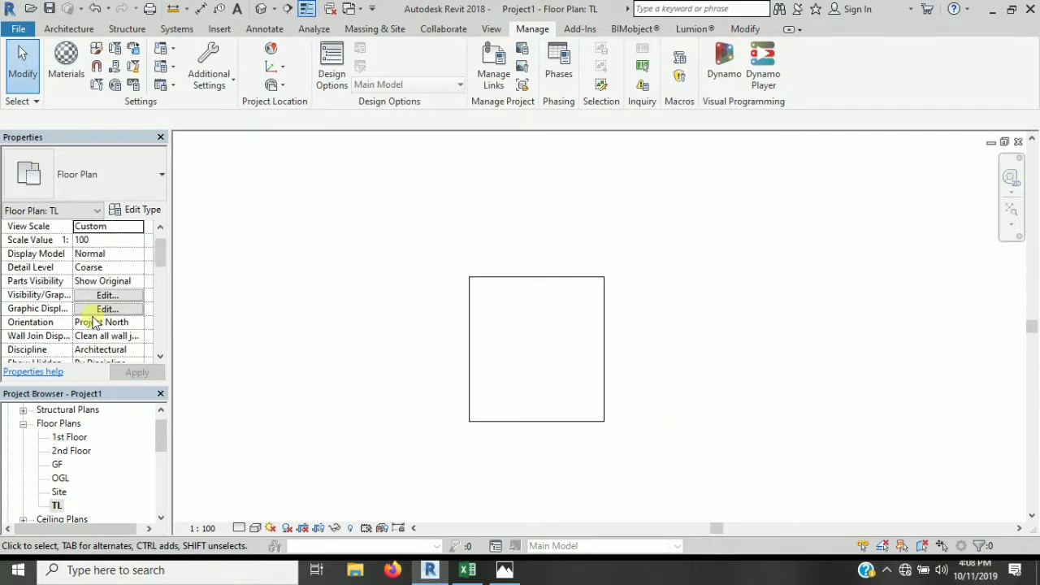
pyautogui.scroll(1, 96, 322)
pyautogui.scroll(-2, 102, 305)
pyautogui.scroll(-3, 103, 293)
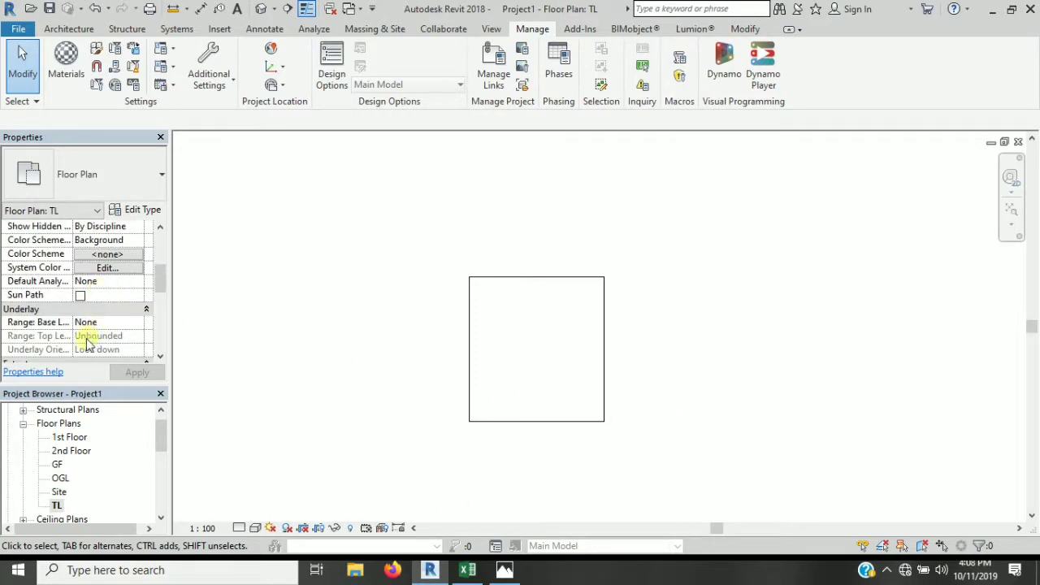
# Step: Set the TL plan's underlay base level to 1st Floor and apply it
pyautogui.click(140, 323)
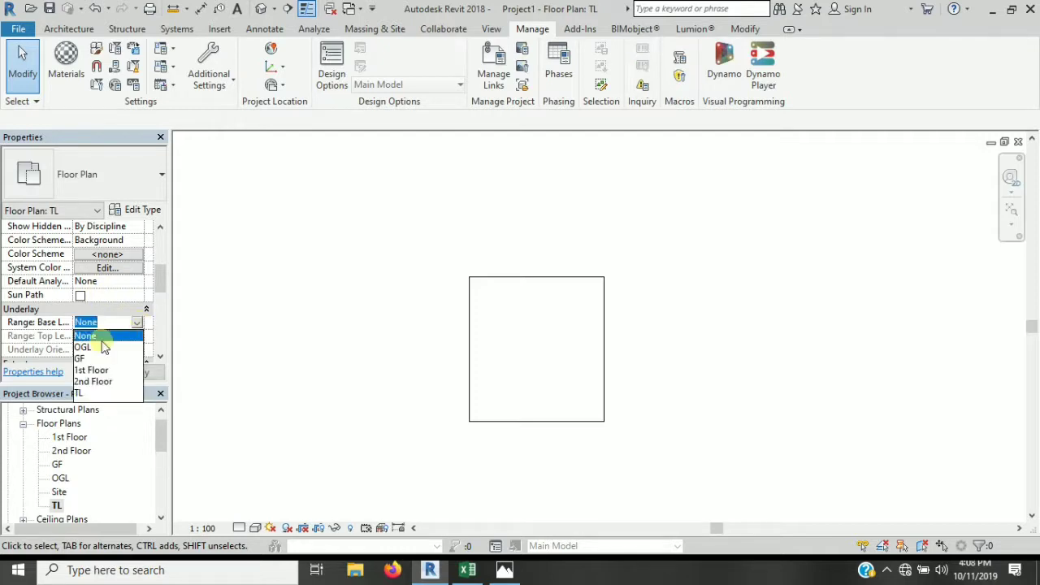
pyautogui.click(93, 372)
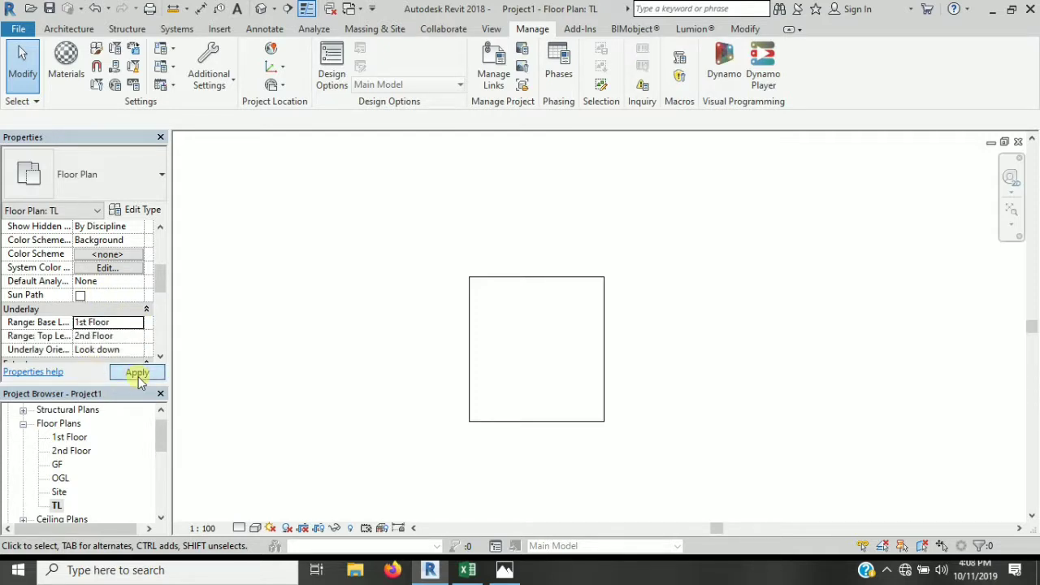
pyautogui.click(138, 372)
pyautogui.scroll(-2, 335, 365)
pyautogui.scroll(-2, 336, 365)
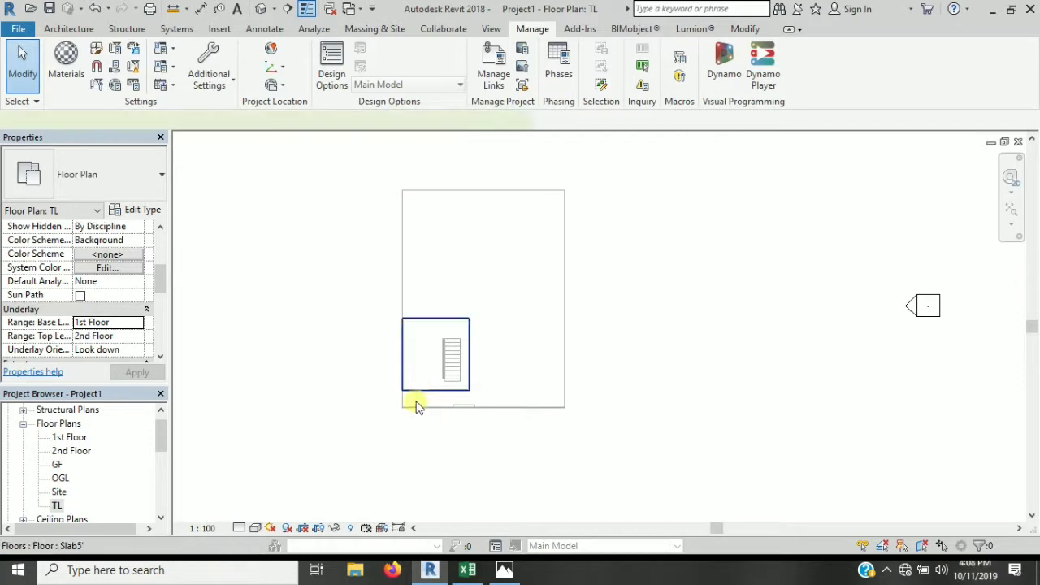
pyautogui.click(419, 401)
pyautogui.scroll(4, 425, 400)
# Step: Drag the roof slab's bottom boundary down so its area grows to 16.232 m²
pyautogui.click(620, 75)
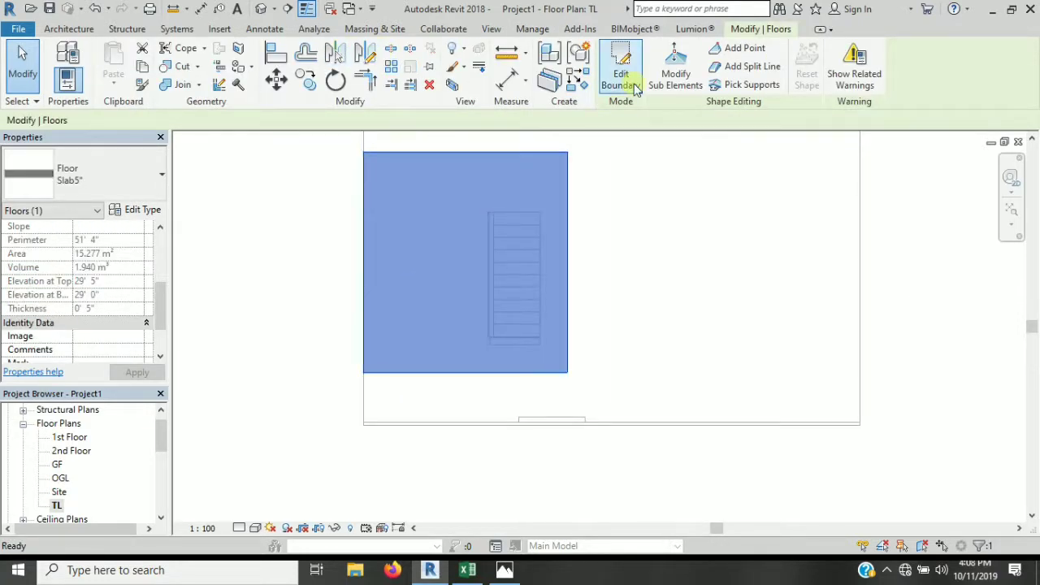
pyautogui.scroll(3, 472, 378)
pyautogui.click(469, 373)
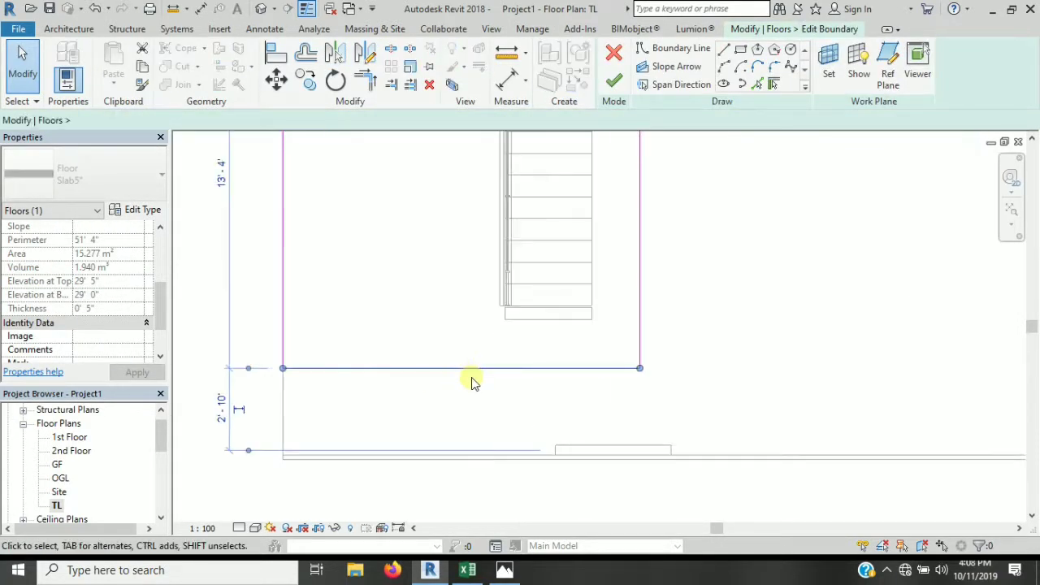
pyautogui.moveTo(465, 371); pyautogui.dragTo(469, 400)
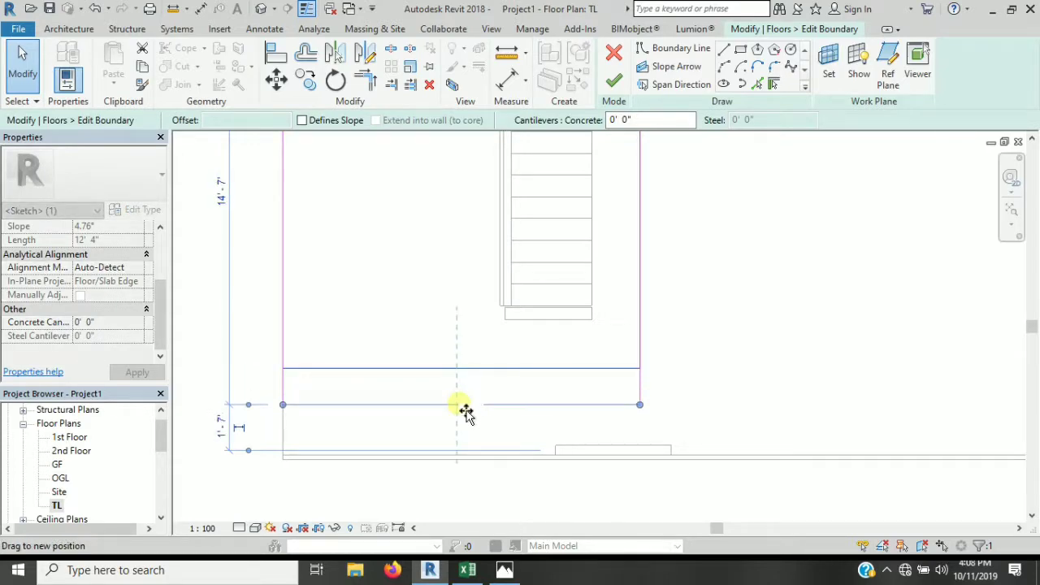
pyautogui.click(713, 383)
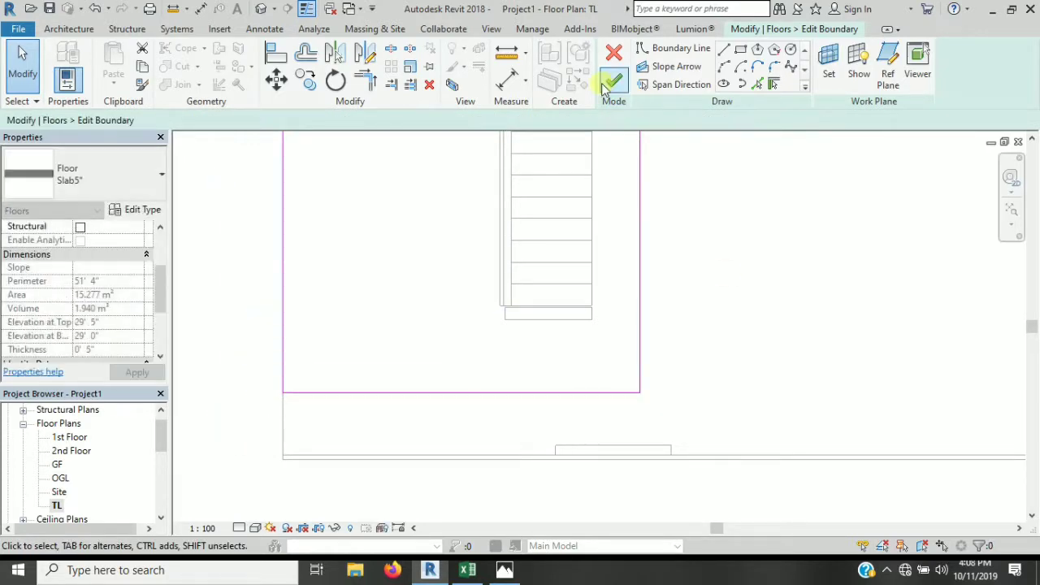
pyautogui.click(604, 84)
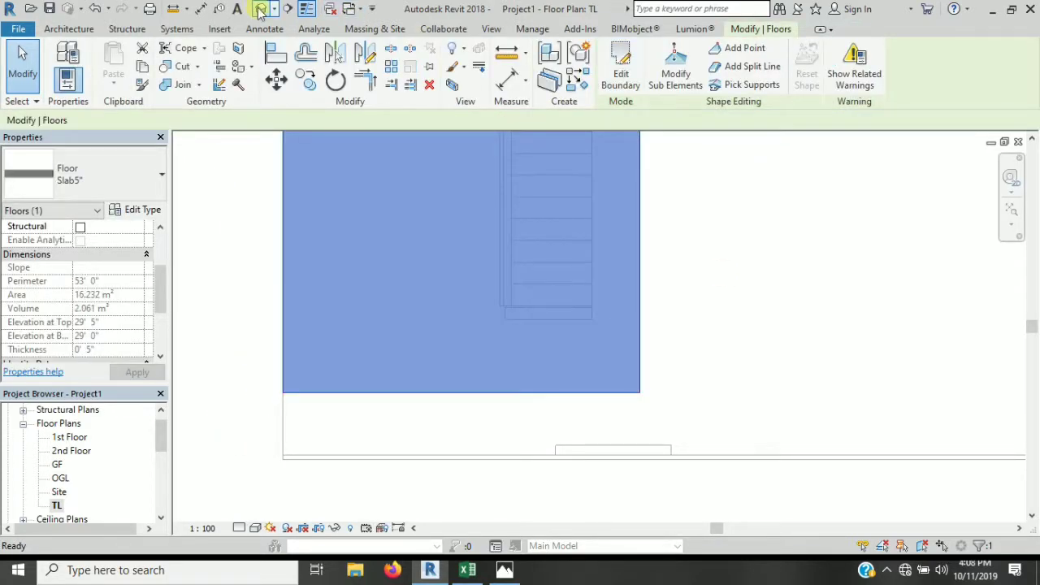
# Step: Orbit the default 3D view to inspect the enlarged roof slab and pink wall
pyautogui.click(261, 9)
pyautogui.press('Escape')
pyautogui.scroll(-2, 796, 251)
pyautogui.scroll(-2, 817, 291)
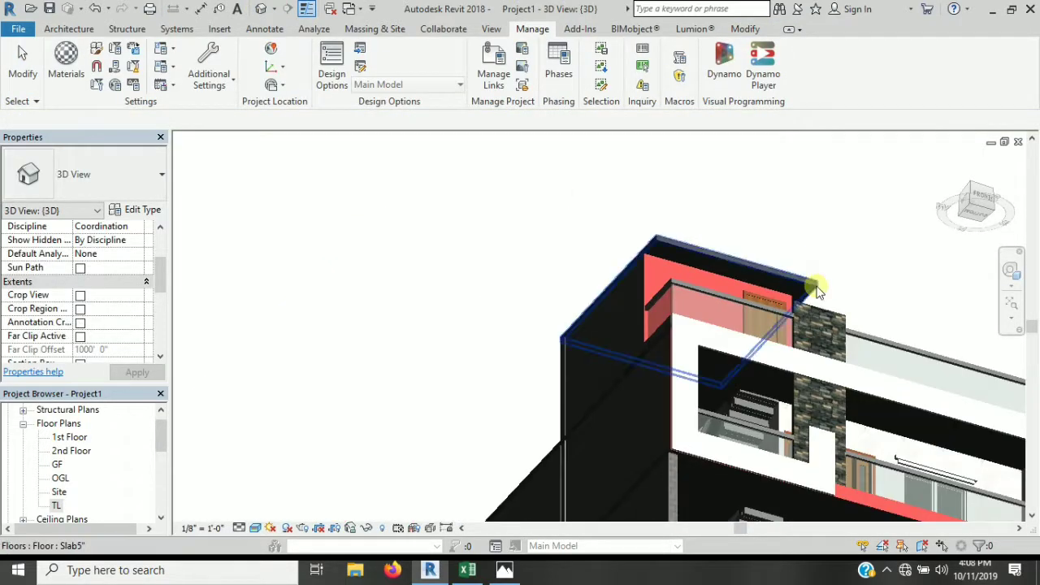
pyautogui.scroll(3, 817, 291)
pyautogui.click(796, 209)
pyautogui.scroll(-2, 764, 252)
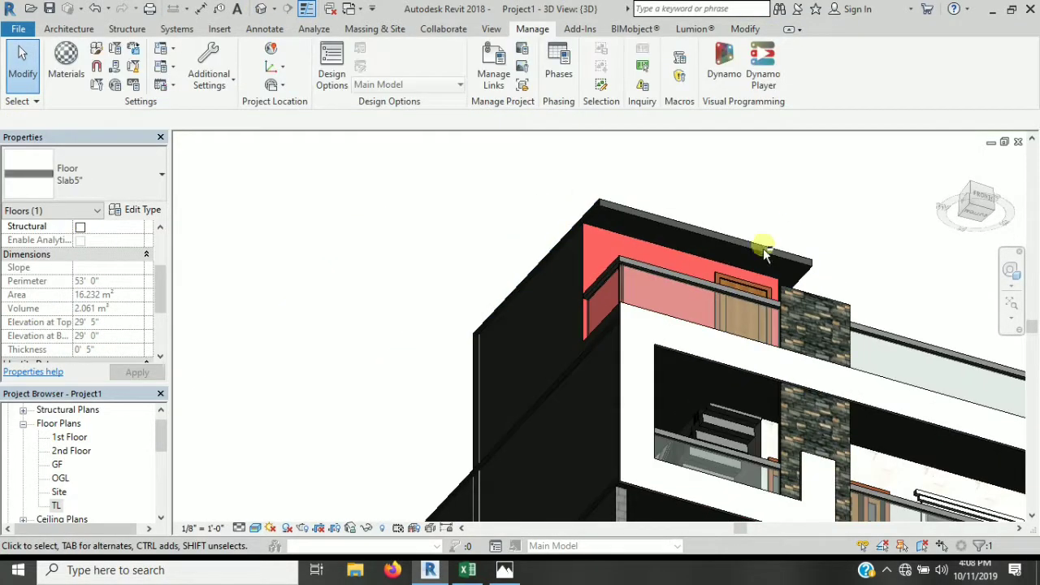
pyautogui.click(748, 209)
pyautogui.keyDown('shift'); pyautogui.moveTo(748, 209); pyautogui.dragTo(773, 333, button='middle'); pyautogui.keyUp('shift')
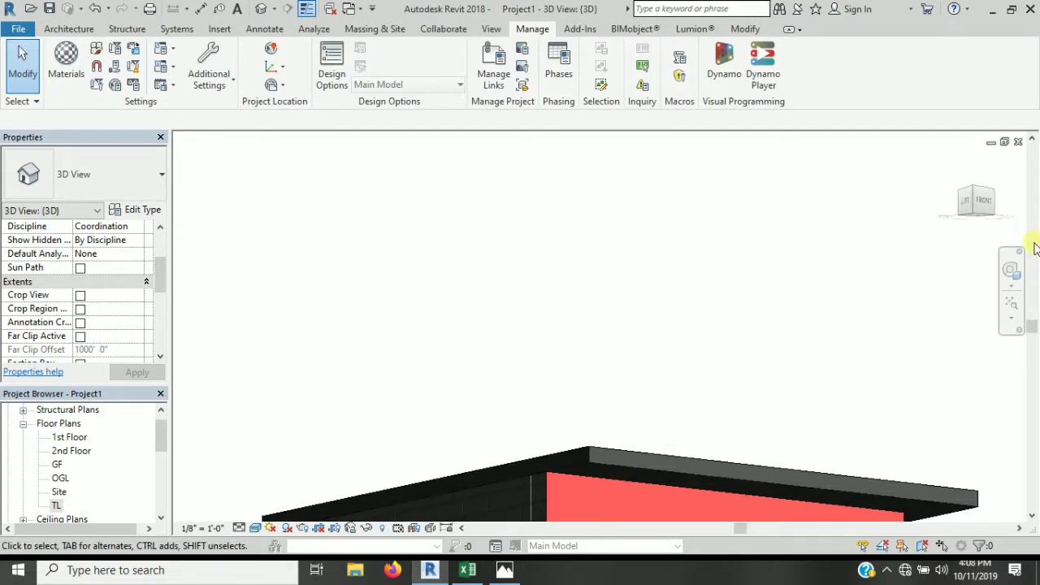
pyautogui.moveTo(748, 469)
pyautogui.keyDown('shift'); pyautogui.mouseDown(button='middle')
pyautogui.moveTo(669, 417)
pyautogui.moveTo(660, 398)
pyautogui.mouseUp(button='middle'); pyautogui.keyUp('shift')
pyautogui.scroll(2, 660, 398)
pyautogui.moveTo(655, 311)
pyautogui.keyDown('shift'); pyautogui.mouseDown(button='middle')
pyautogui.moveTo(615, 366)
pyautogui.moveTo(732, 204)
pyautogui.mouseUp(button='middle'); pyautogui.keyUp('shift')
pyautogui.scroll(-3, 740, 244)
pyautogui.moveTo(748, 279)
pyautogui.keyDown('shift'); pyautogui.mouseDown(button='middle')
pyautogui.moveTo(679, 373)
pyautogui.moveTo(600, 339)
pyautogui.moveTo(560, 223)
pyautogui.mouseUp(button='middle'); pyautogui.keyUp('shift')
pyautogui.scroll(5, 720, 374)
# Step: Create a new in-place Casework model named Casework 5
pyautogui.click(68, 28)
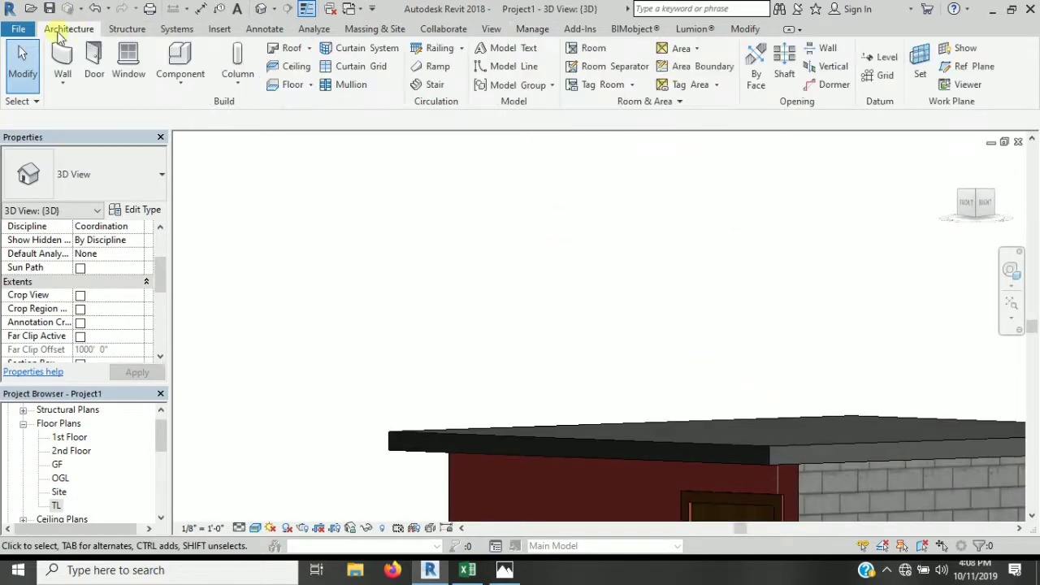
pyautogui.click(181, 77)
pyautogui.click(211, 143)
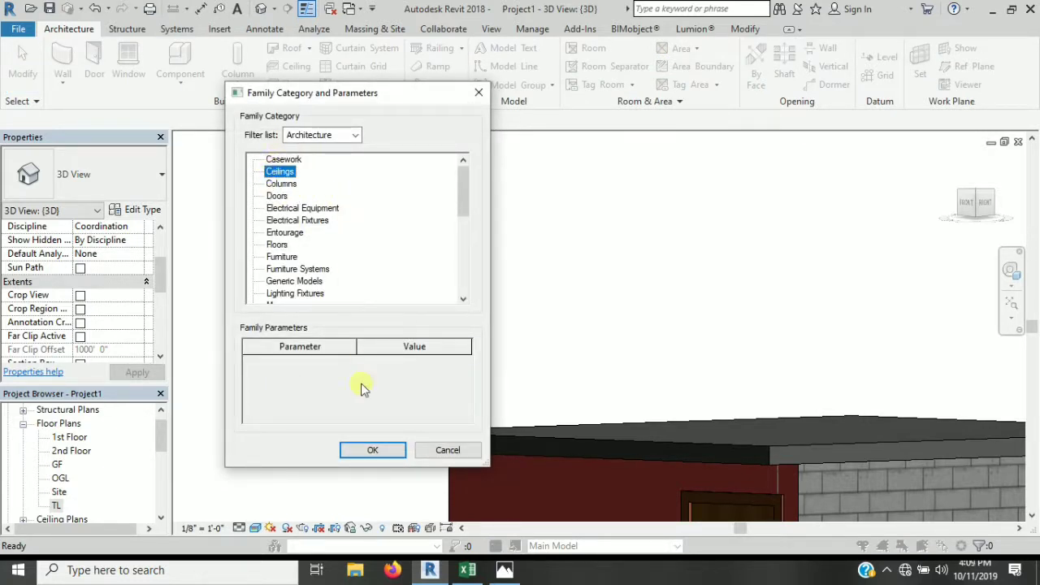
pyautogui.click(362, 443)
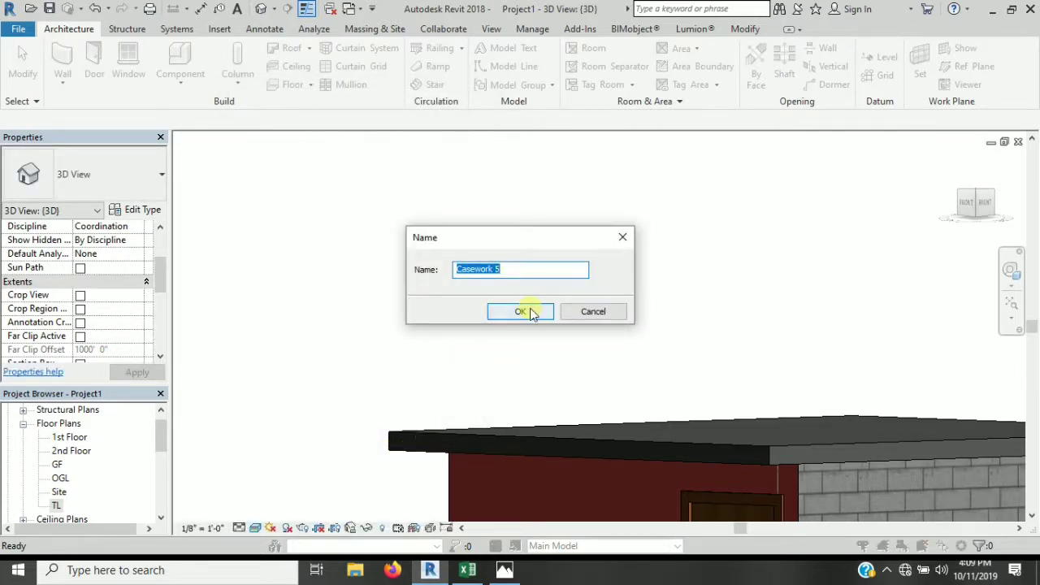
pyautogui.click(521, 311)
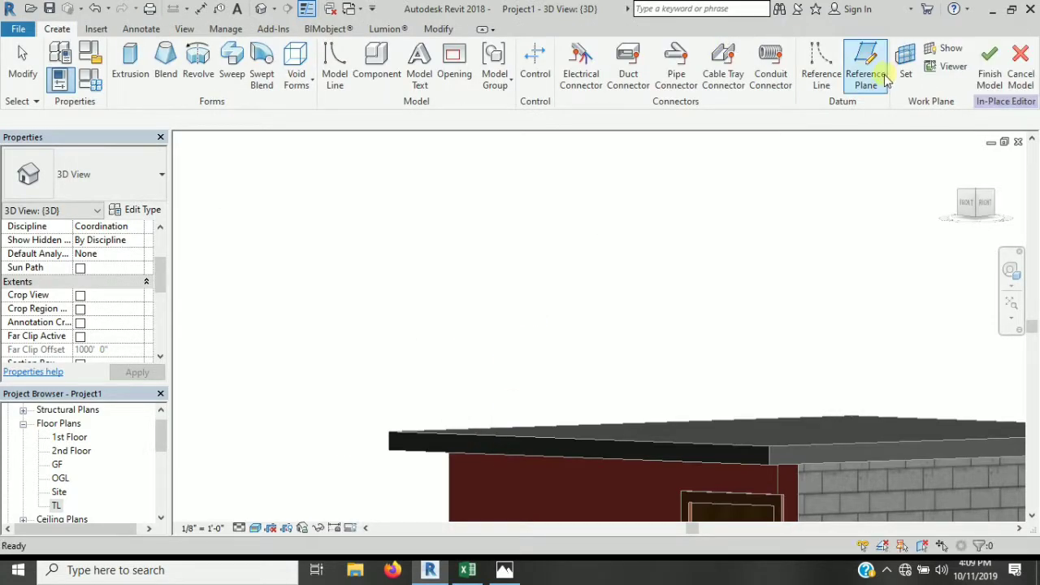
pyautogui.click(303, 274)
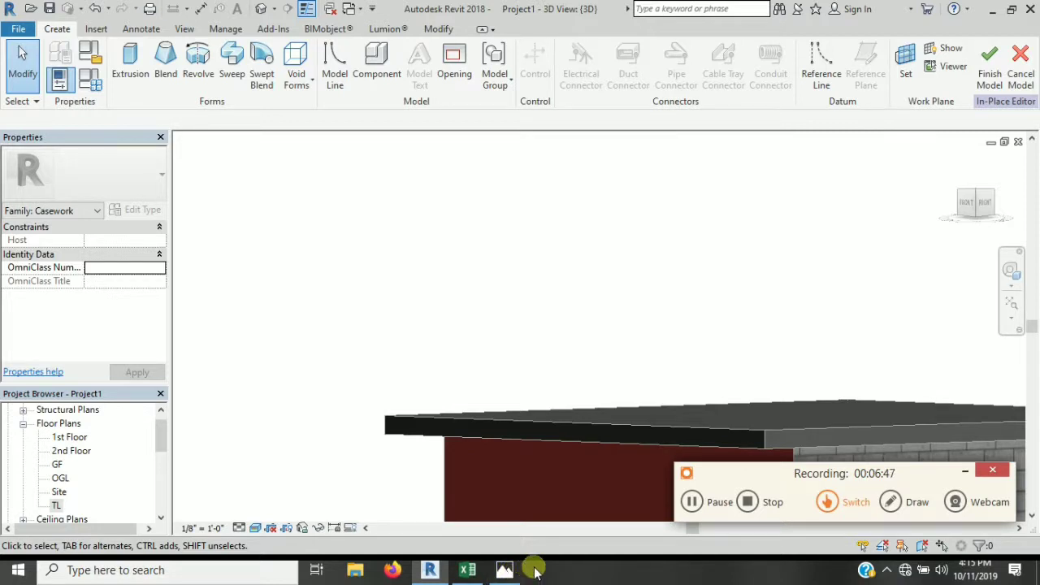
# Step: Orbit until the red wall and door fill the view, then begin a sweep
pyautogui.scroll(2, 425, 401)
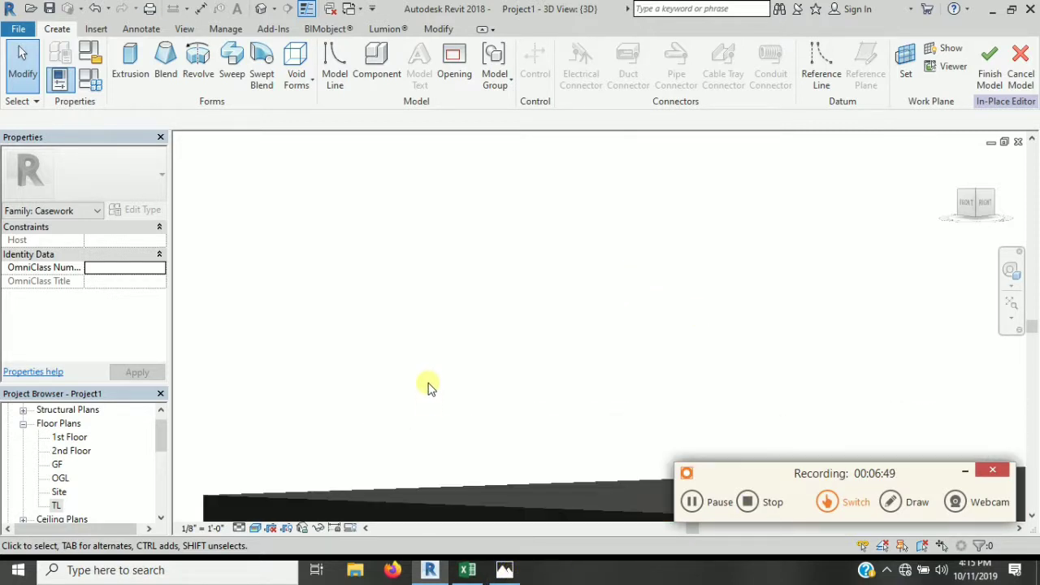
pyautogui.scroll(2, 410, 427)
pyautogui.scroll(-1, 433, 457)
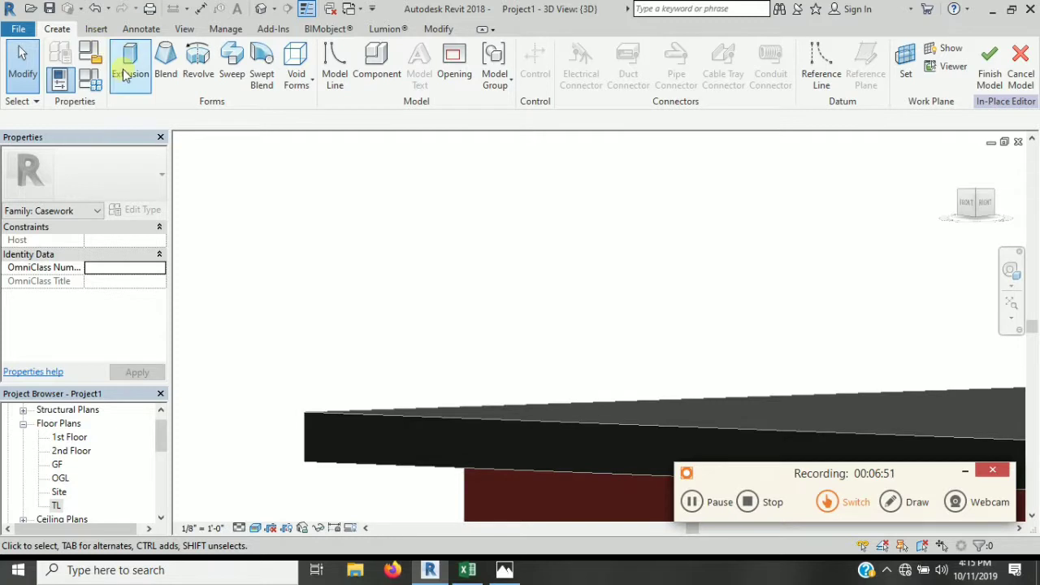
pyautogui.scroll(-1, 358, 365)
pyautogui.scroll(-2, 447, 325)
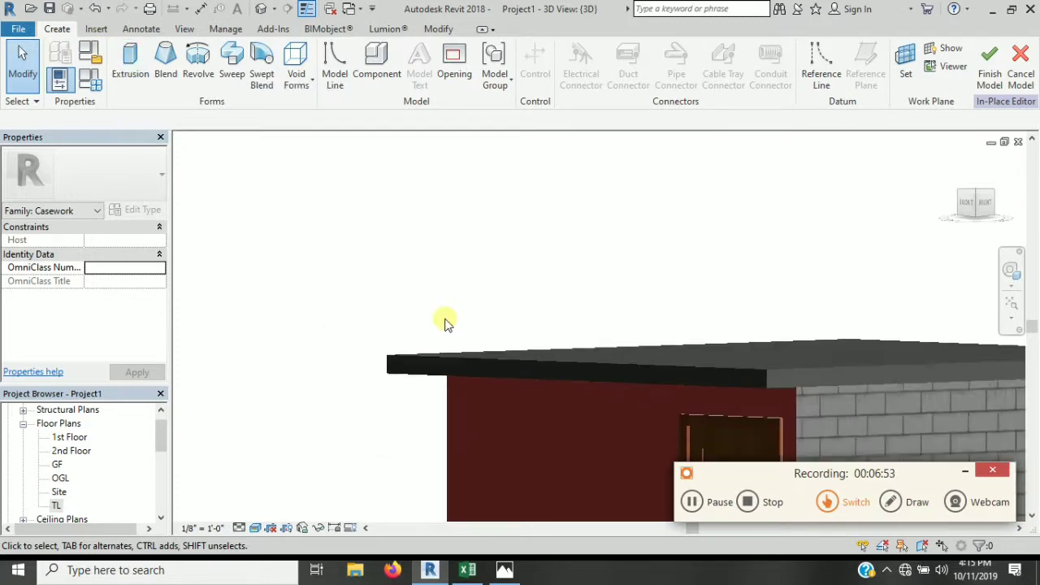
pyautogui.scroll(-2, 423, 374)
pyautogui.scroll(-1, 418, 379)
pyautogui.moveTo(699, 332)
pyautogui.keyDown('shift'); pyautogui.mouseDown(button='middle')
pyautogui.moveTo(464, 407)
pyautogui.moveTo(638, 333)
pyautogui.mouseUp(button='middle'); pyautogui.keyUp('shift')
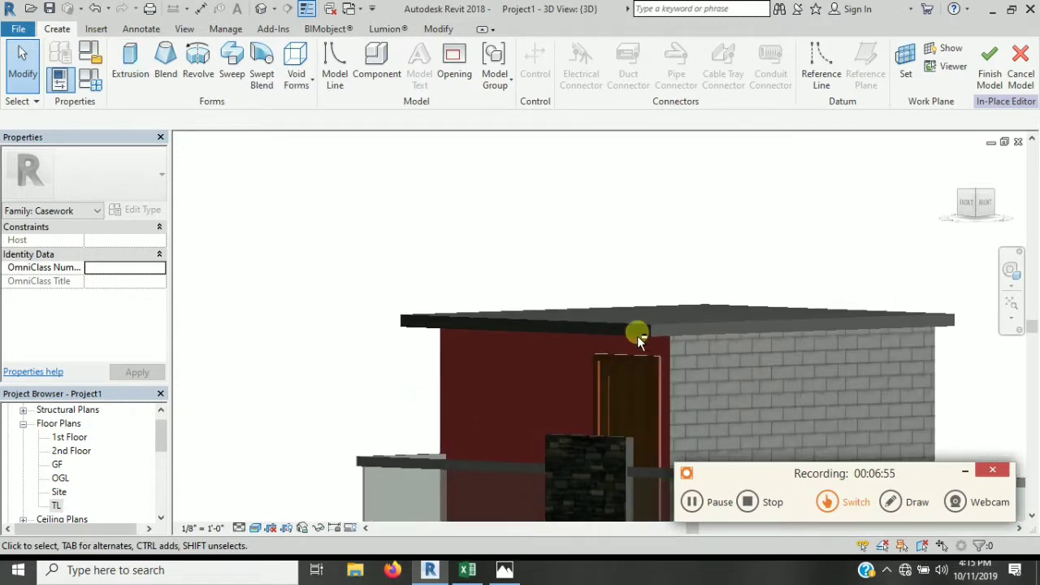
pyautogui.keyDown('shift'); pyautogui.moveTo(353, 399); pyautogui.dragTo(603, 347, button='middle'); pyautogui.keyUp('shift')
pyautogui.scroll(2, 585, 366)
pyautogui.moveTo(568, 392)
pyautogui.keyDown('shift'); pyautogui.mouseDown(button='middle')
pyautogui.moveTo(516, 370)
pyautogui.moveTo(612, 395)
pyautogui.mouseUp(button='middle'); pyautogui.keyUp('shift')
pyautogui.scroll(2, 612, 395)
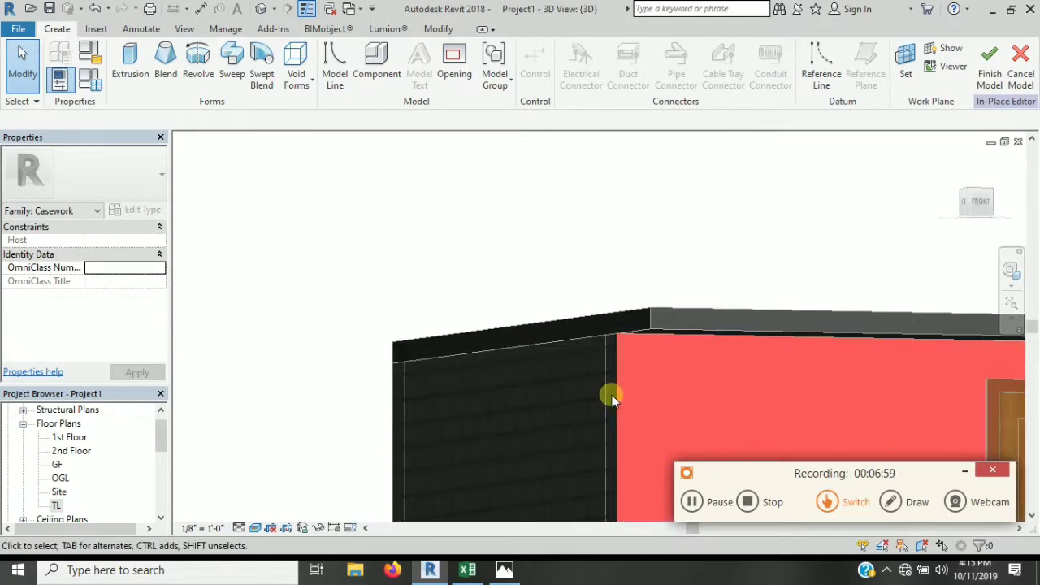
pyautogui.click(233, 72)
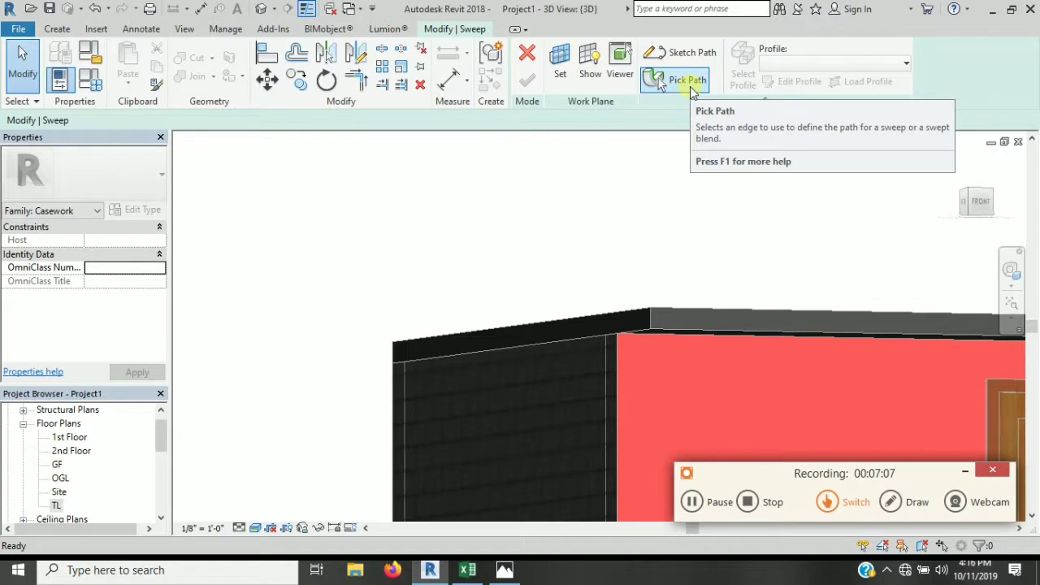
# Step: Pick the roof edge above the brick wall as the sweep path, then begin the profile sketch
pyautogui.click(690, 88)
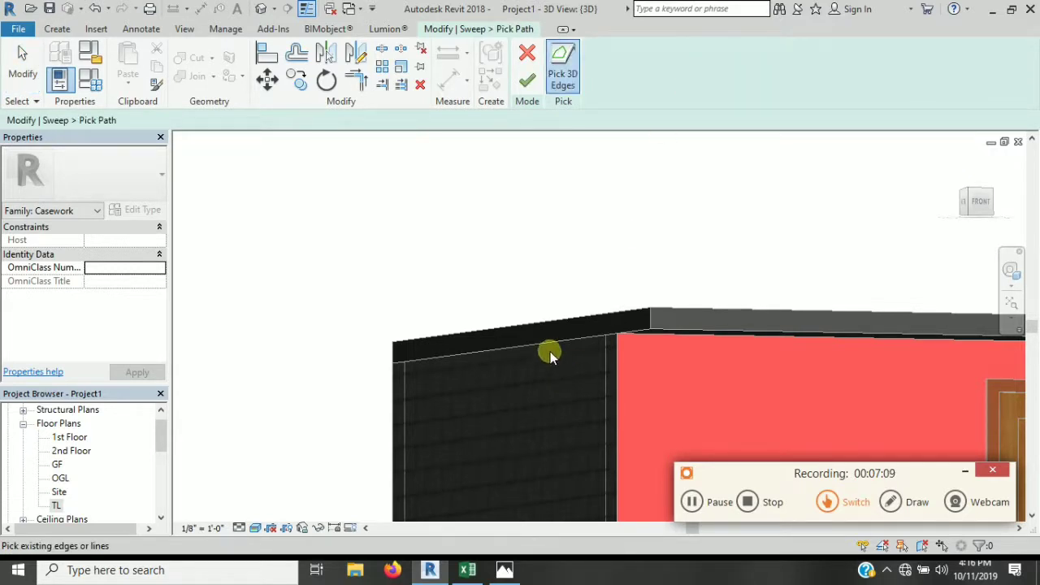
pyautogui.scroll(2, 550, 355)
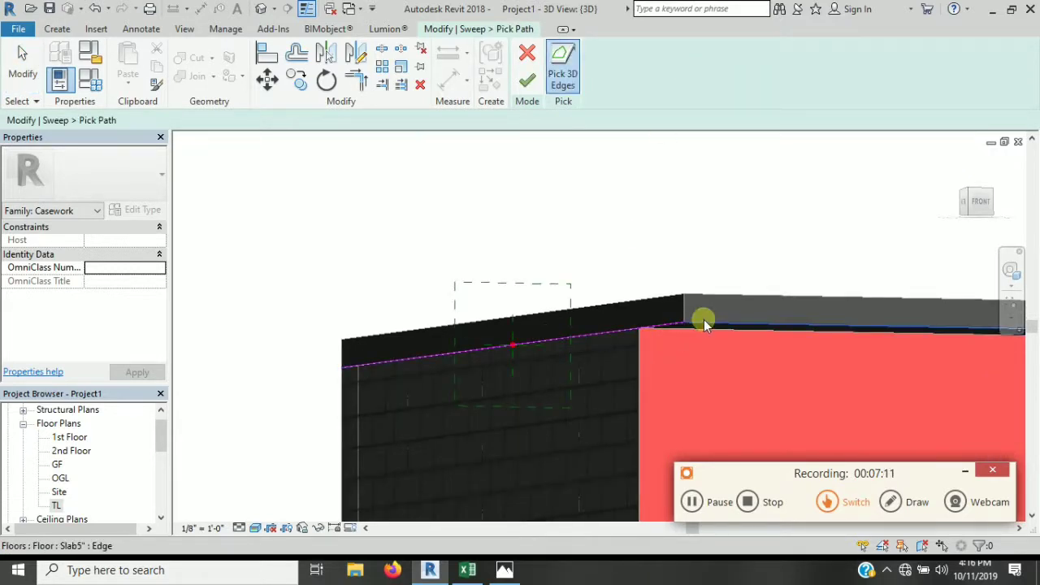
pyautogui.scroll(-2, 706, 317)
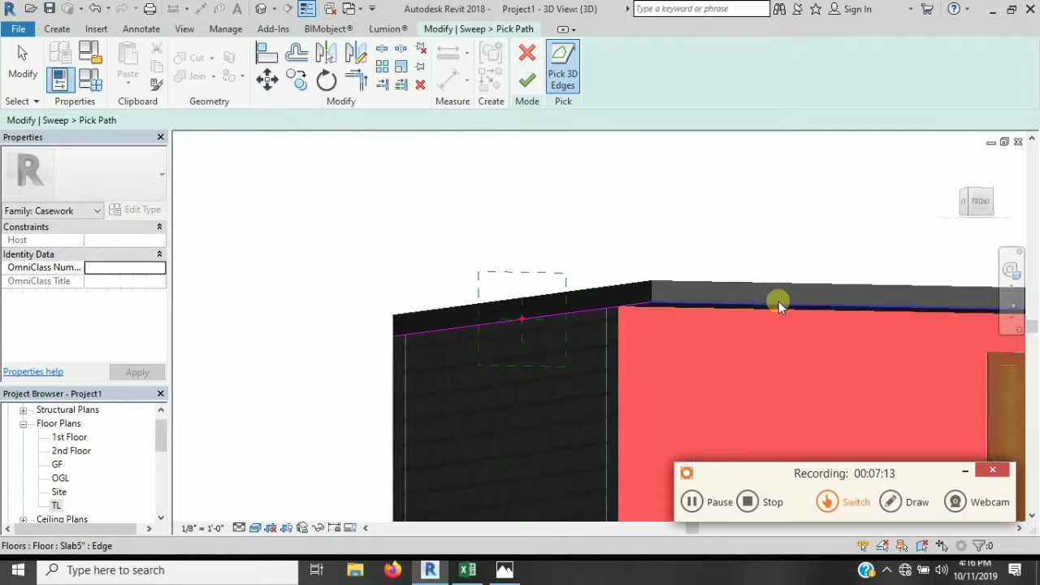
pyautogui.scroll(-2, 777, 306)
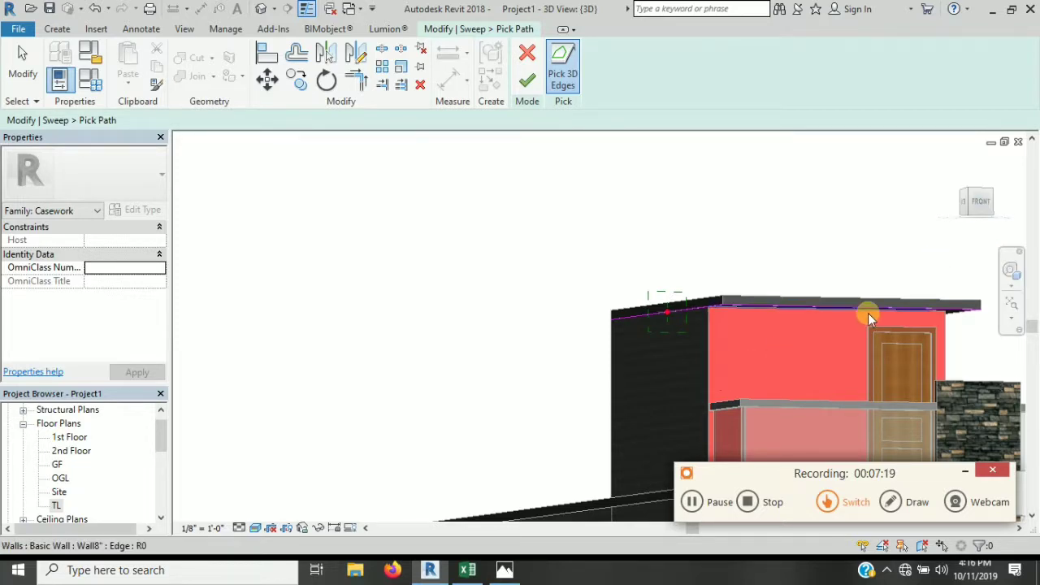
pyautogui.moveTo(866, 318)
pyautogui.keyDown('shift'); pyautogui.mouseDown(button='middle')
pyautogui.moveTo(767, 365)
pyautogui.moveTo(623, 353)
pyautogui.mouseUp(button='middle'); pyautogui.keyUp('shift')
pyautogui.scroll(3, 602, 382)
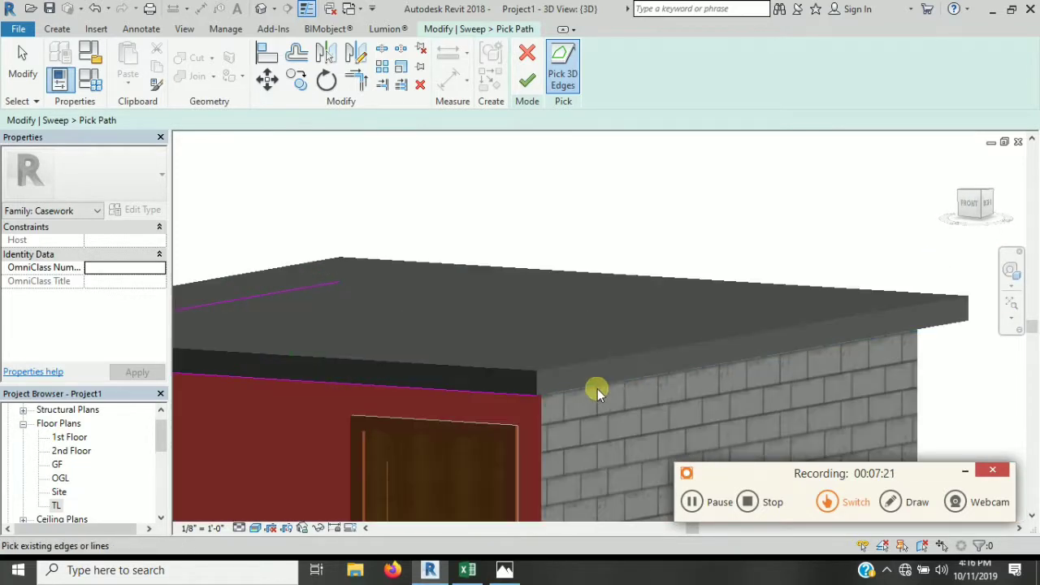
pyautogui.scroll(1, 585, 388)
pyautogui.click(584, 387)
pyautogui.scroll(-3, 640, 325)
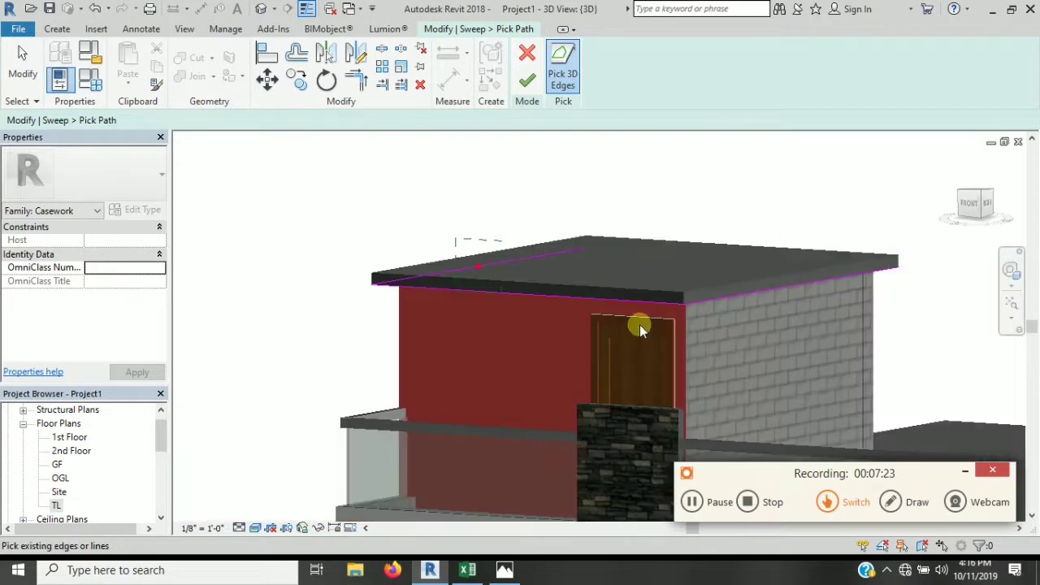
pyautogui.scroll(-1, 640, 325)
pyautogui.click(526, 80)
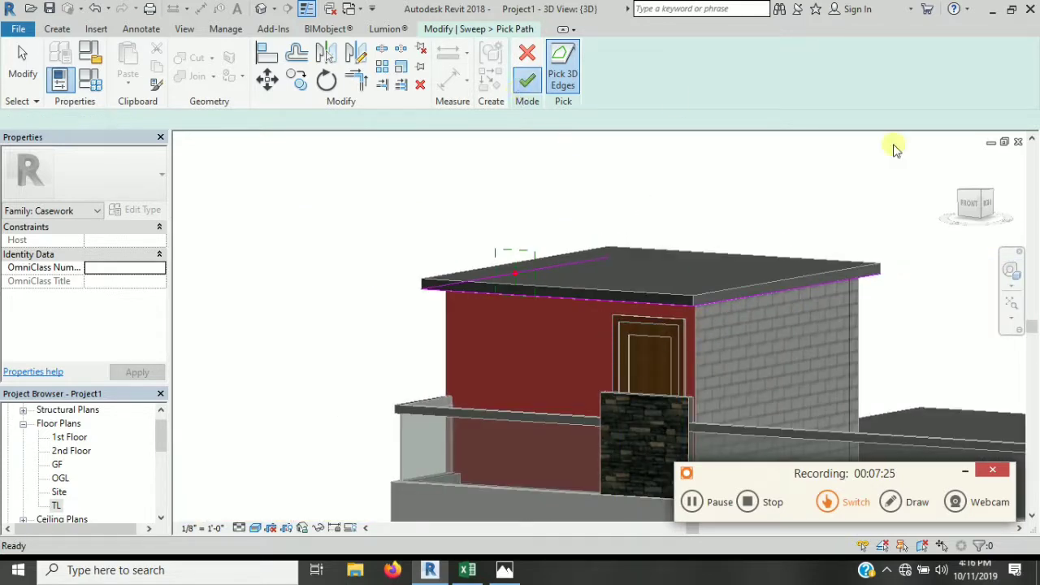
pyautogui.click(800, 83)
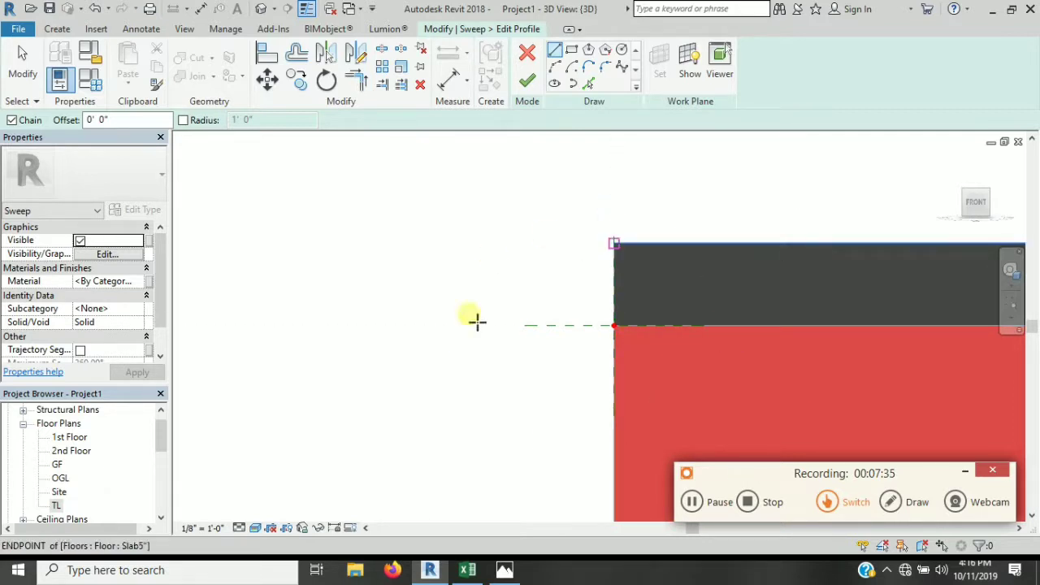
# Step: Draw the rectangular moulding profile at the slab corner with segment lengths 1, 2 and 2
pyautogui.click(554, 53)
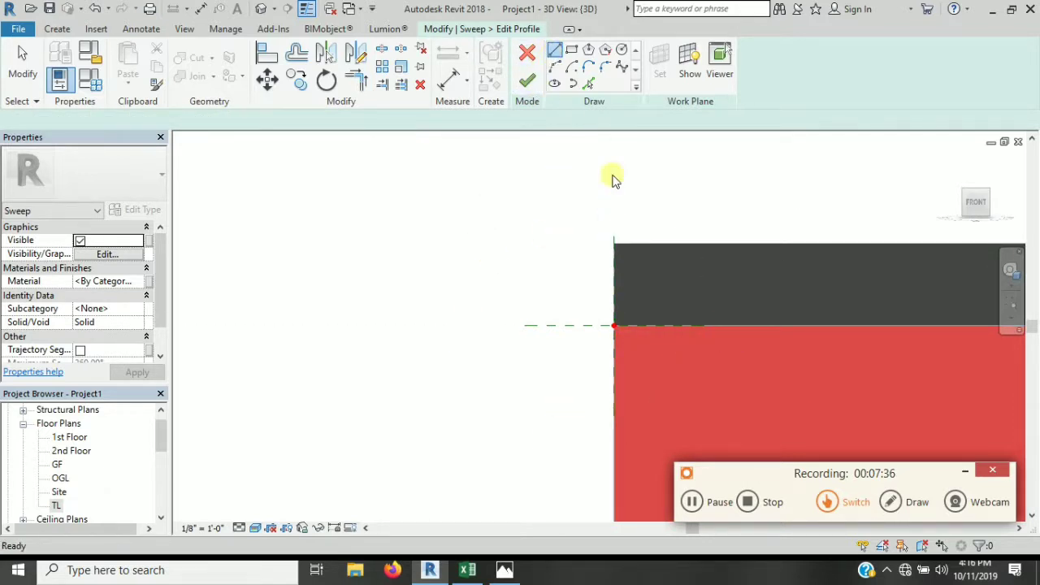
pyautogui.click(615, 245)
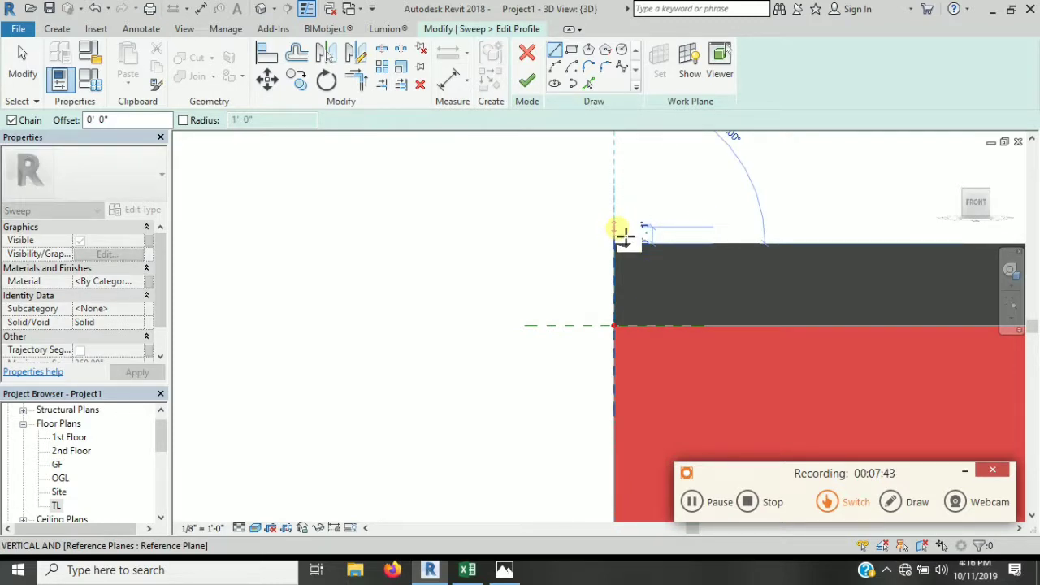
pyautogui.write('1')
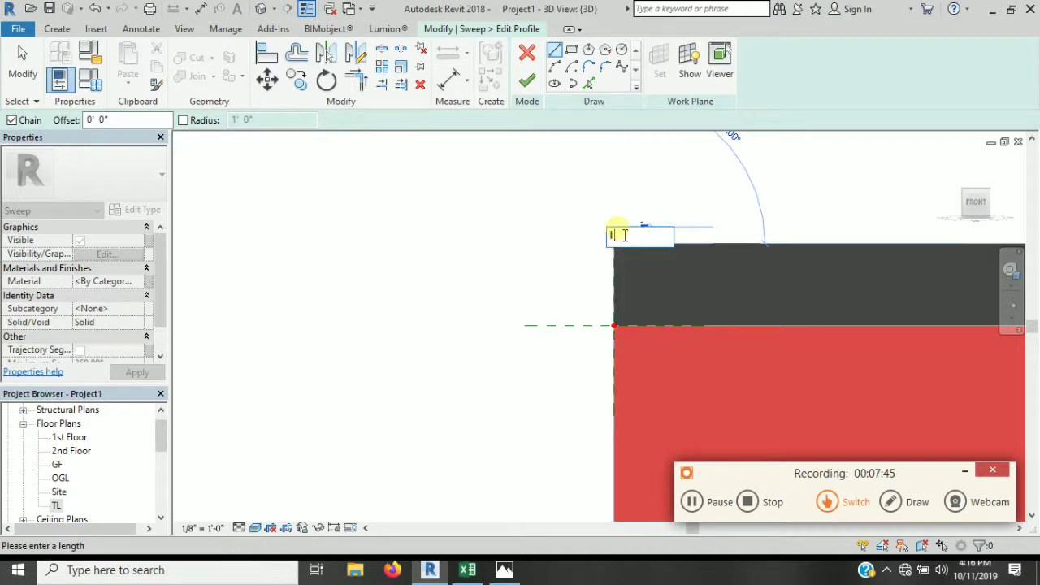
pyautogui.press('Return')
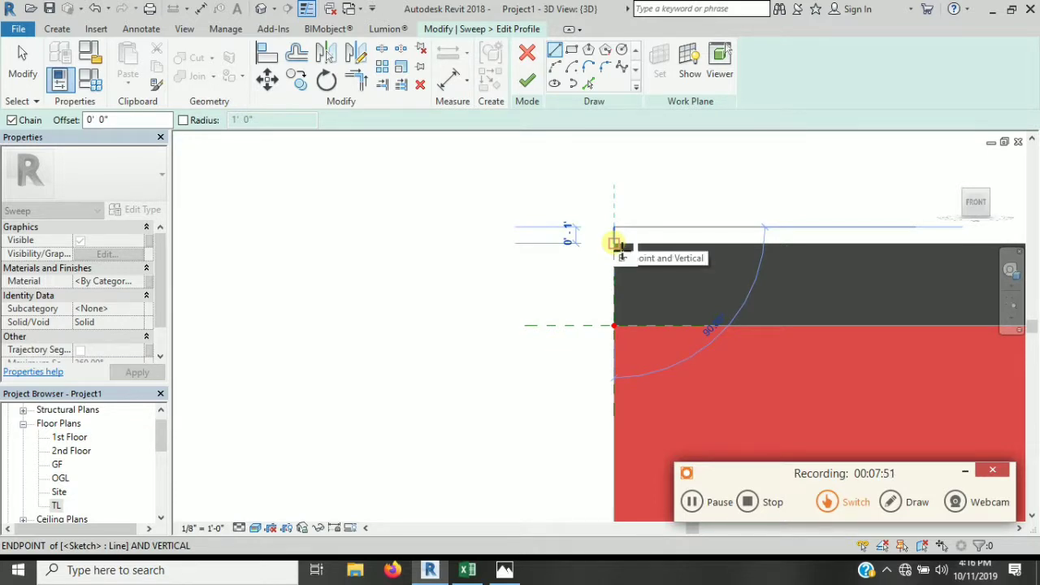
pyautogui.click(615, 244)
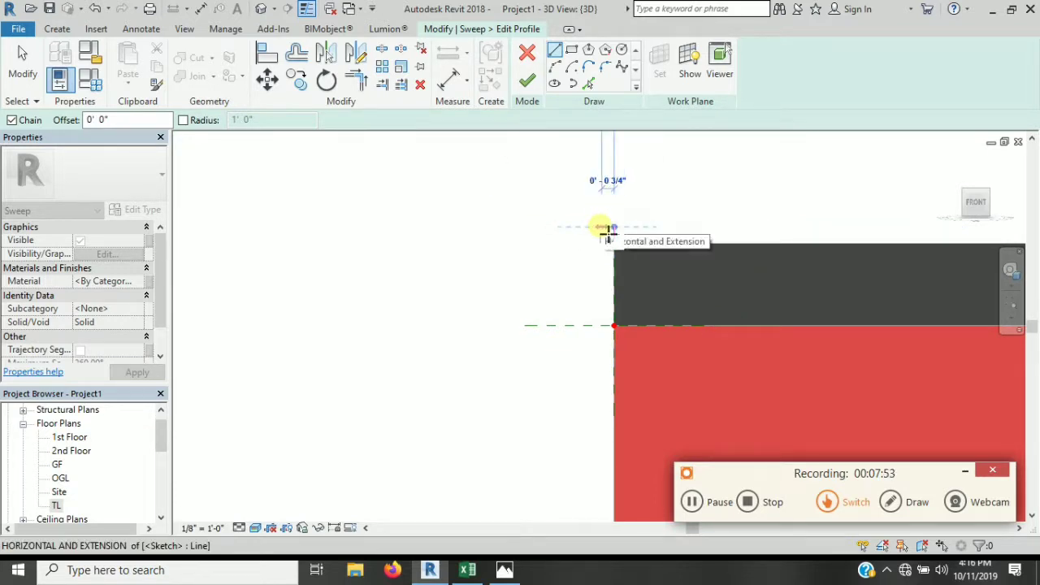
pyautogui.write('2')
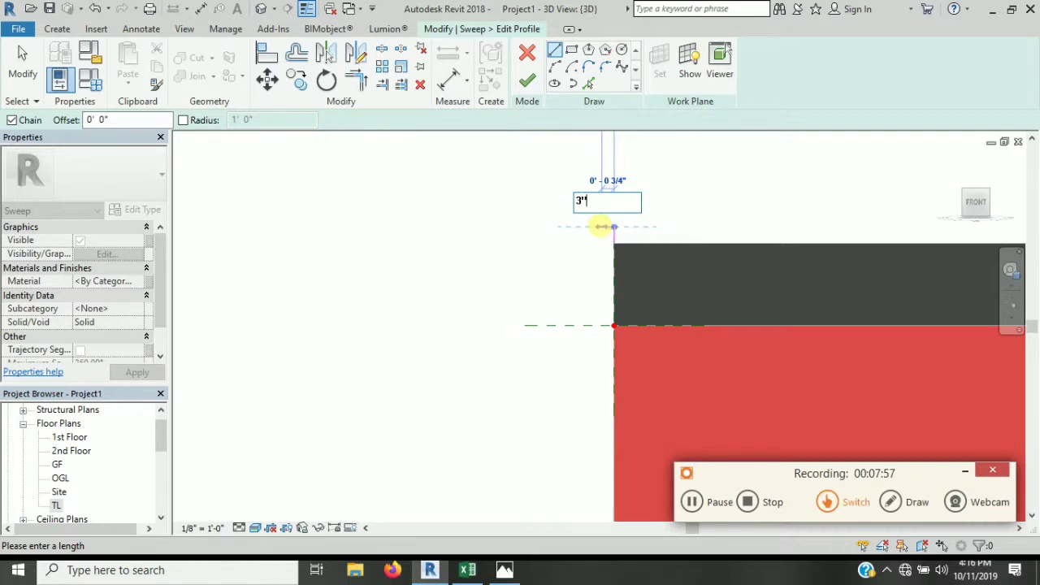
pyautogui.press('Return')
pyautogui.click(565, 227)
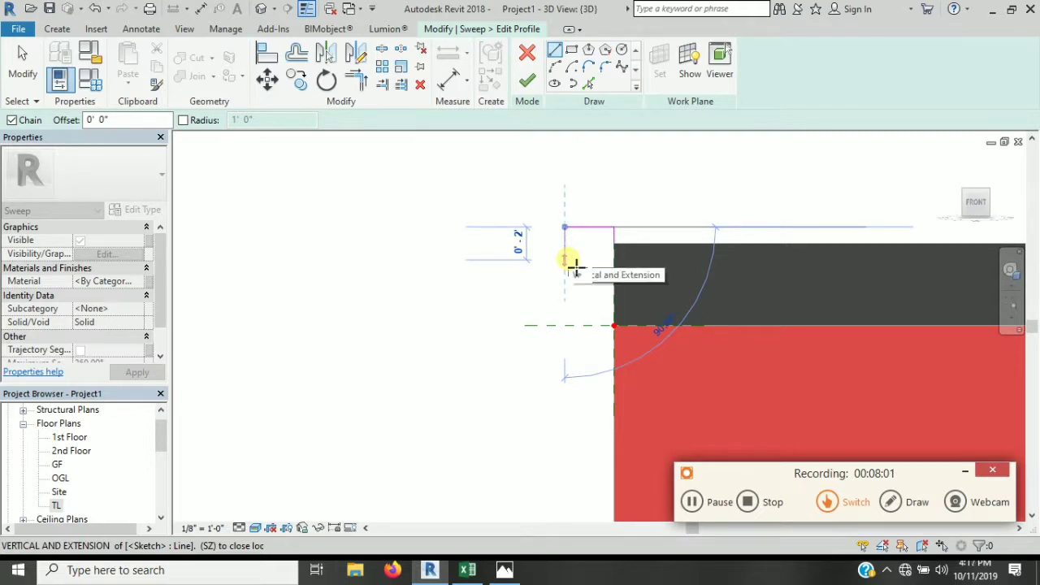
pyautogui.write('2')
pyautogui.press('Return')
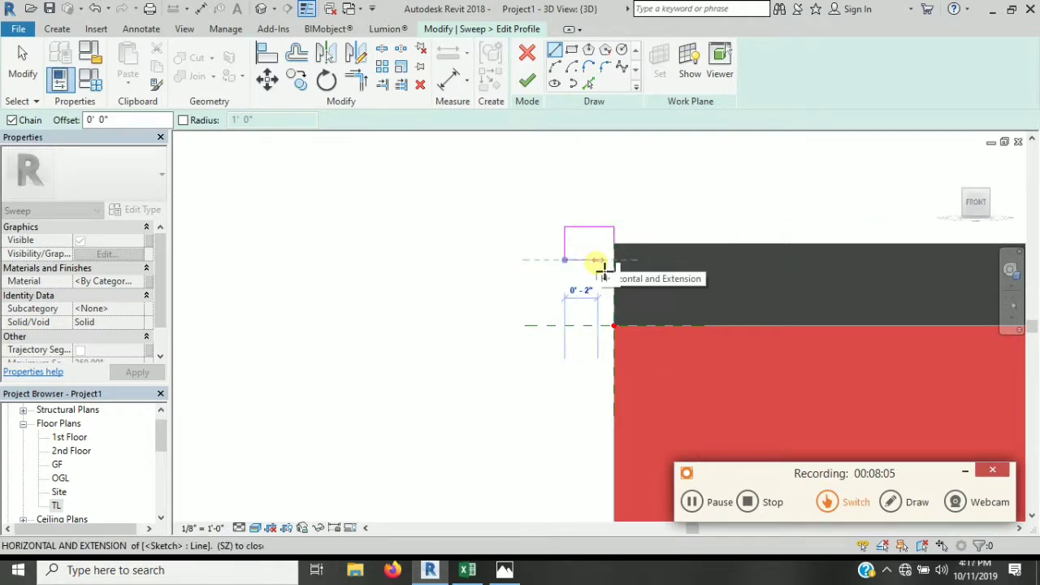
pyautogui.click(598, 261)
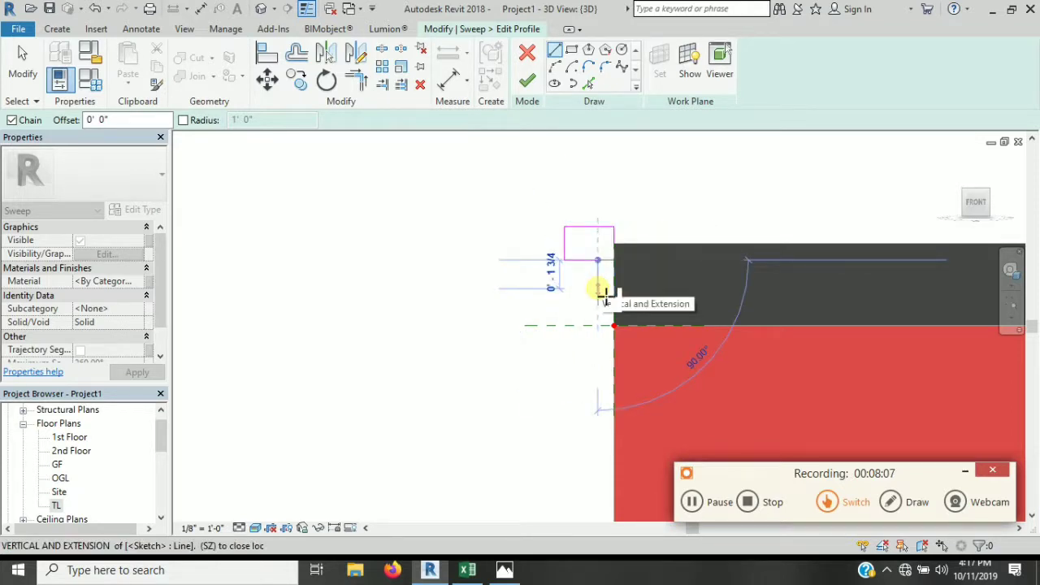
pyautogui.press('Escape')
pyautogui.press('Escape')
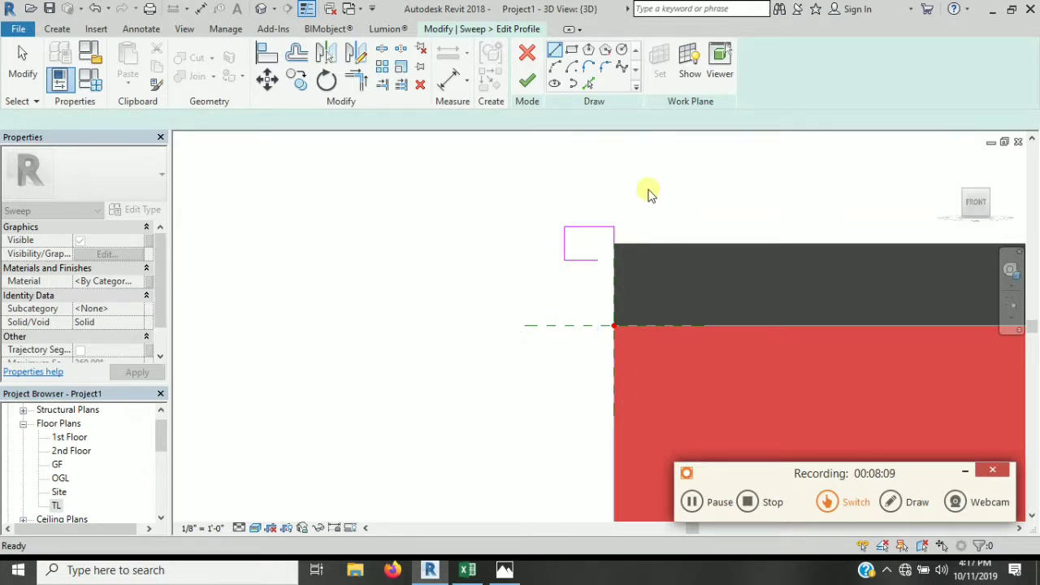
# Step: Mirror a copy of the profile rectangle below it across a horizontal axis
pyautogui.moveTo(648, 189); pyautogui.dragTo(541, 273)
pyautogui.moveTo(631, 183); pyautogui.dragTo(552, 239)
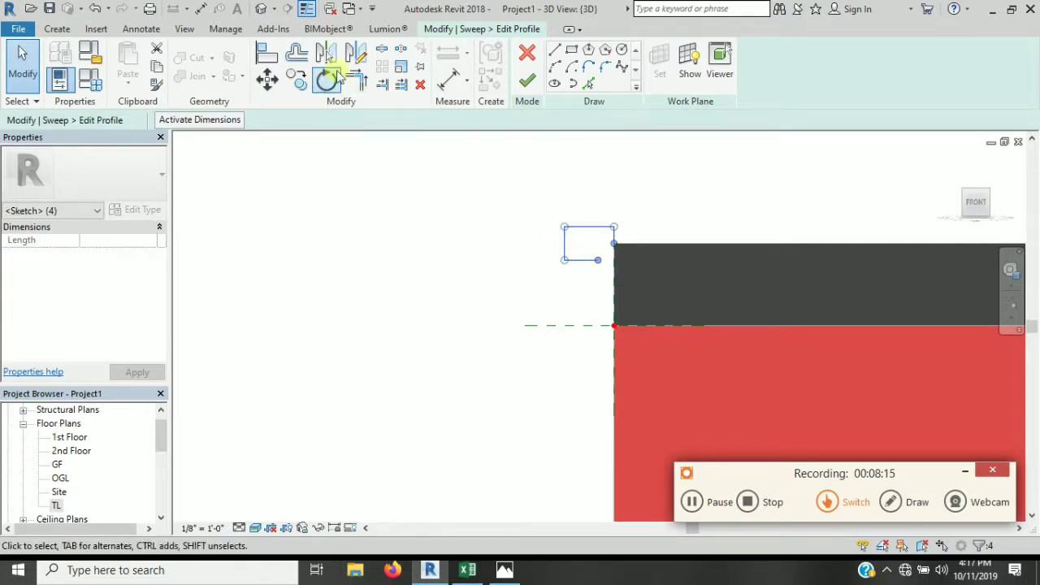
pyautogui.click(356, 54)
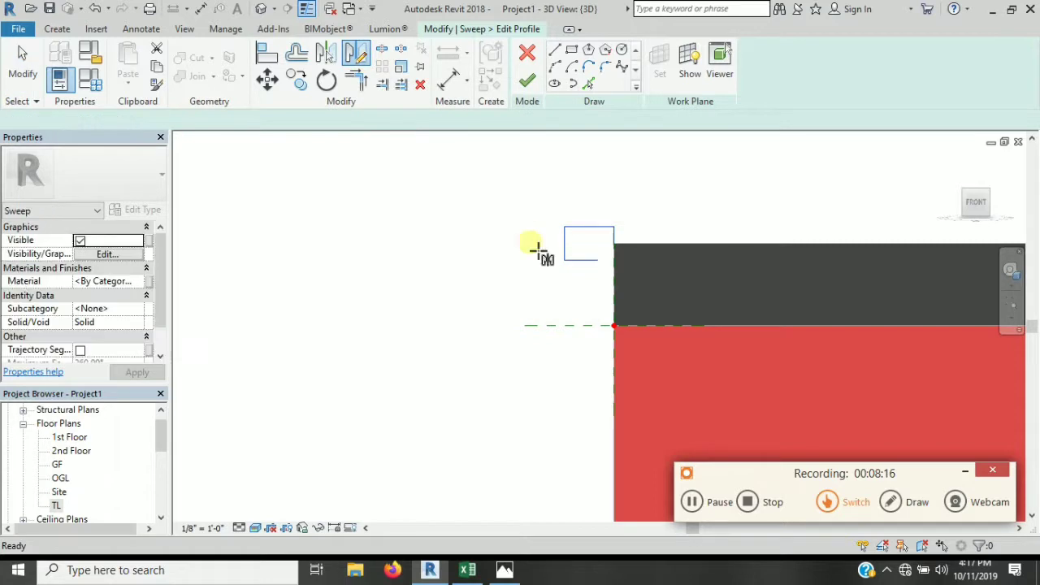
pyautogui.click(616, 286)
pyautogui.click(541, 287)
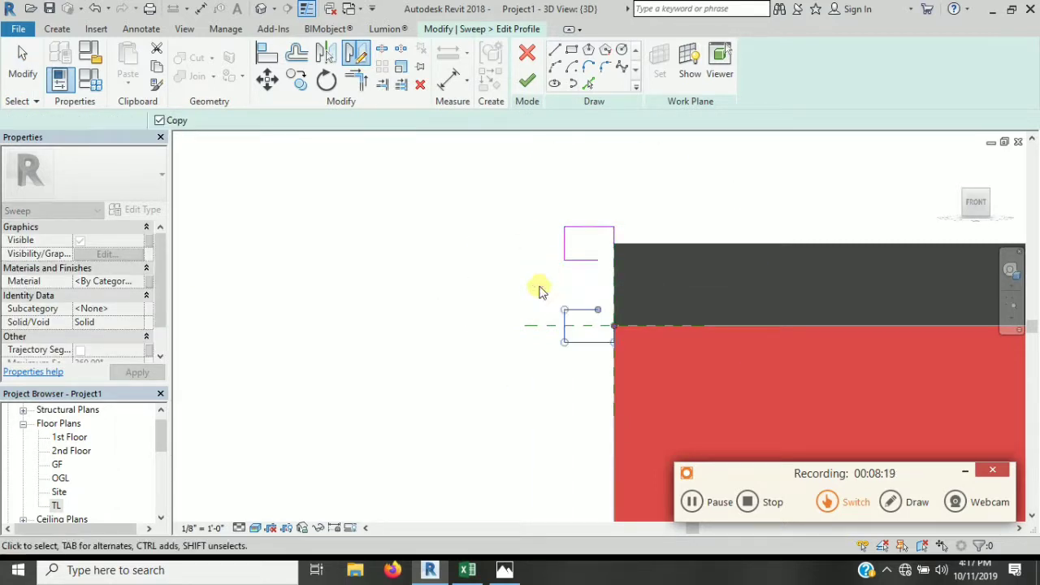
pyautogui.press('Escape')
pyautogui.press('Escape')
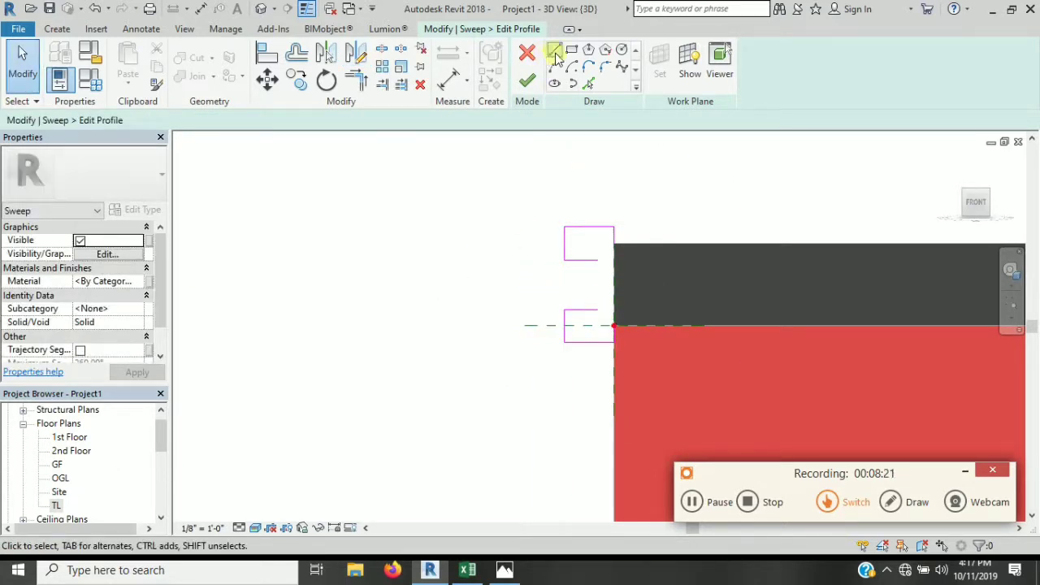
# Step: Join the two rectangles with lines into one closed notched profile and finish the profile
pyautogui.click(555, 54)
pyautogui.click(597, 261)
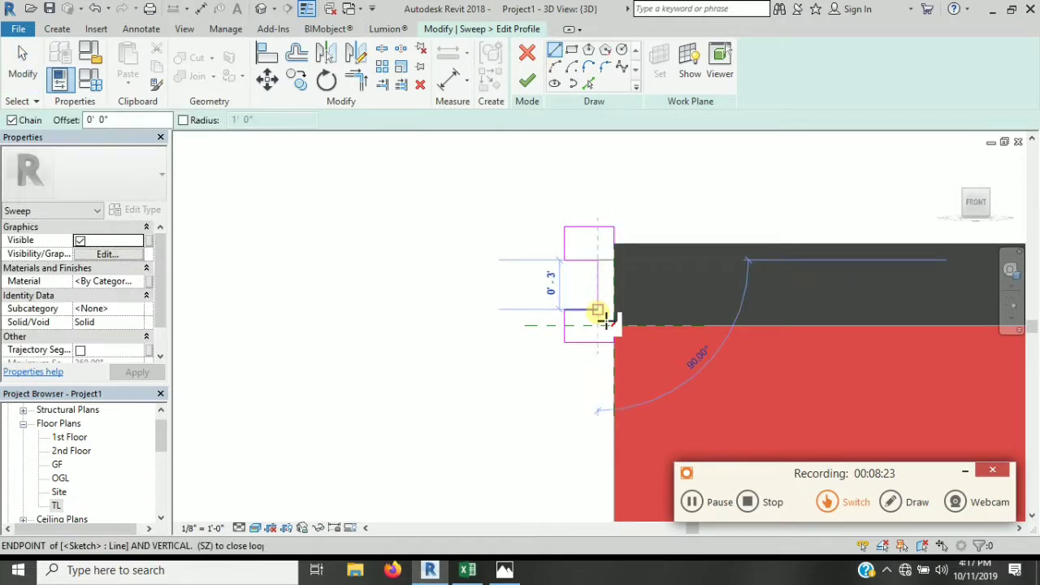
pyautogui.click(604, 318)
pyautogui.press('Escape')
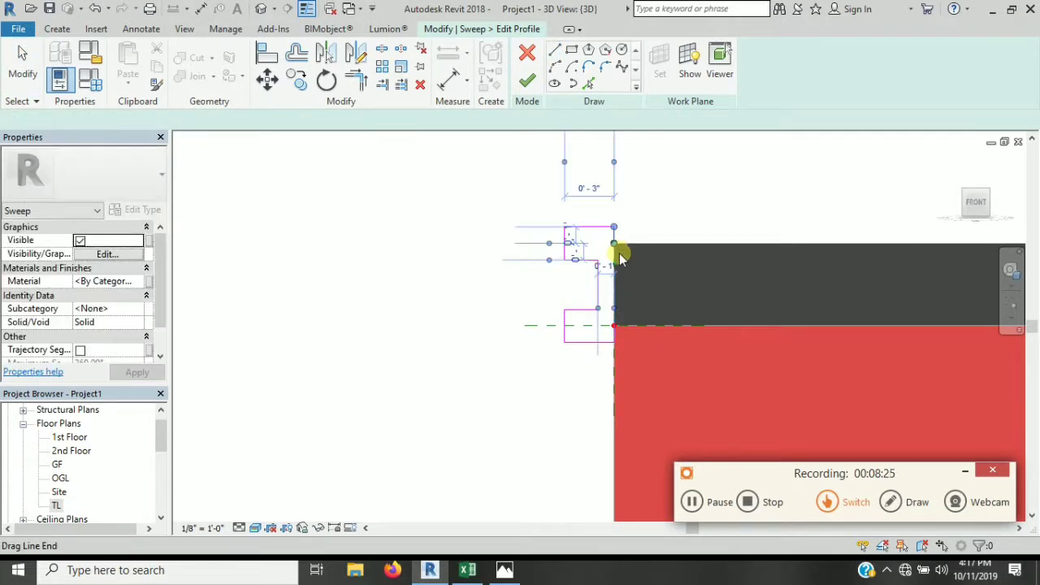
pyautogui.moveTo(615, 245); pyautogui.dragTo(615, 324)
pyautogui.click(687, 239)
pyautogui.scroll(2, 613, 342)
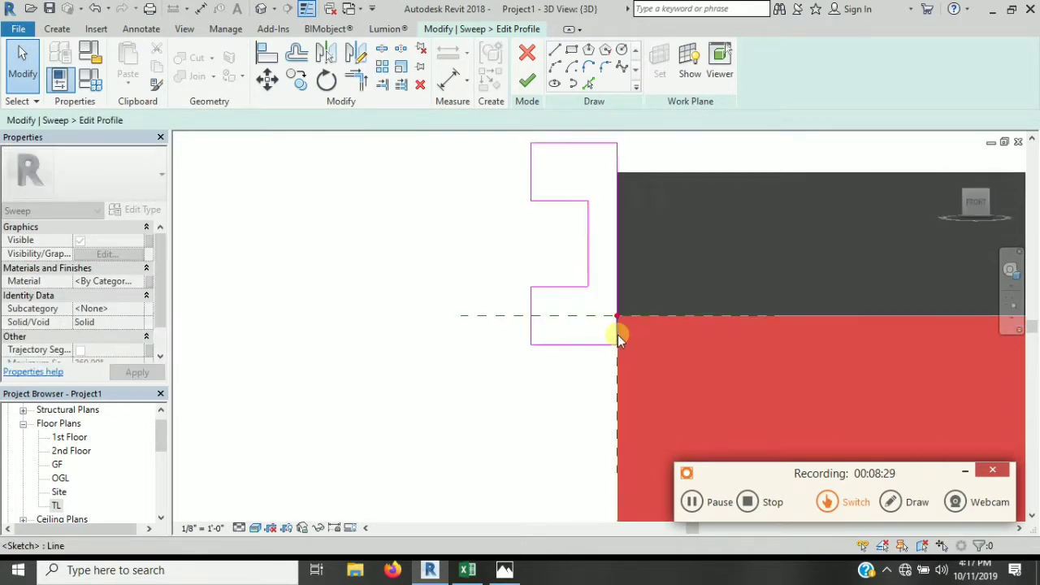
pyautogui.click(526, 77)
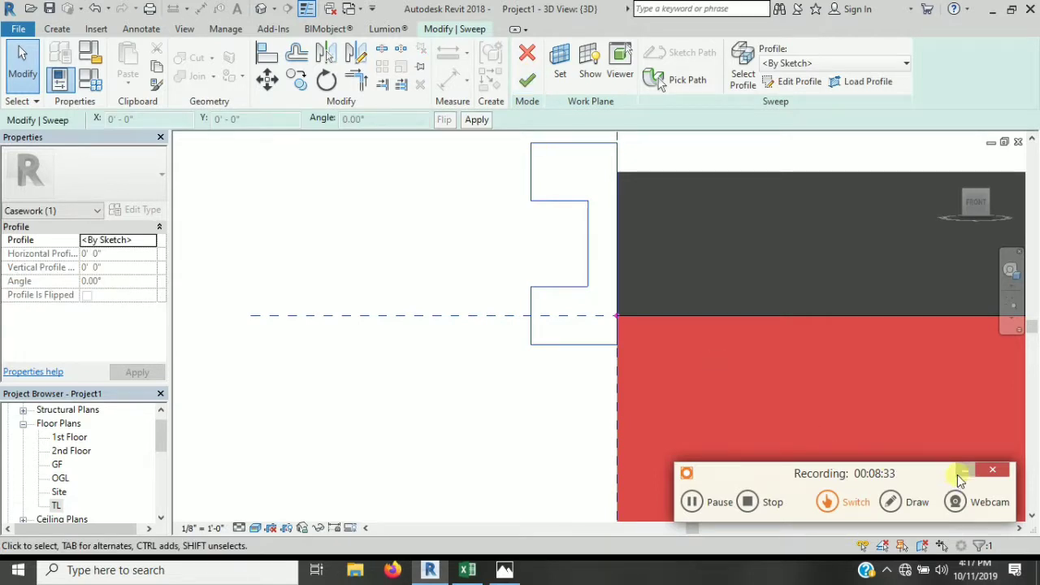
# Step: Finish the sweep and the in-place moulding model
pyautogui.click(961, 473)
pyautogui.click(527, 79)
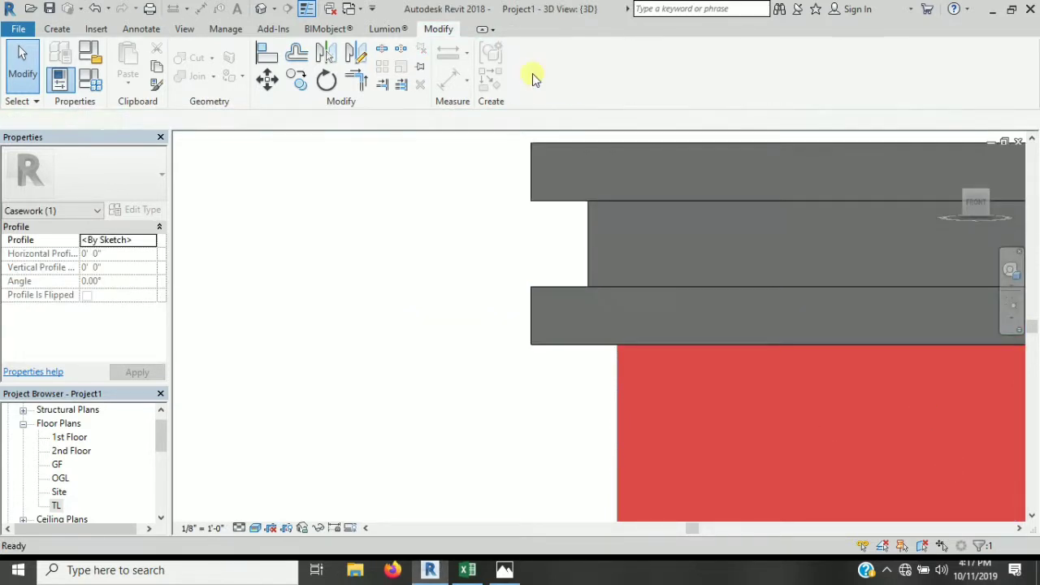
pyautogui.click(602, 80)
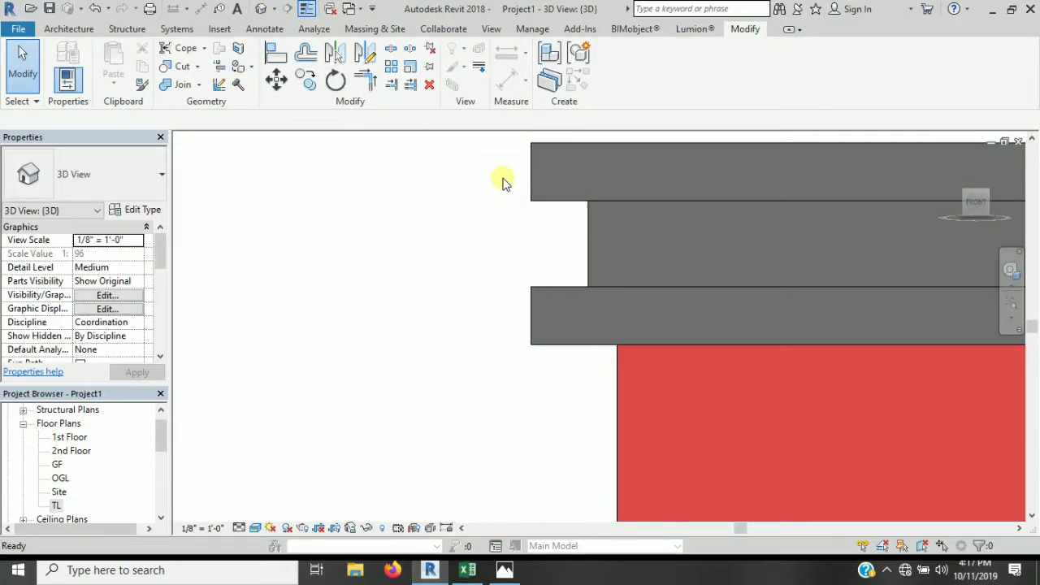
# Step: Orbit to the roof corner, select the cornice moulding and reopen it with Edit In-Place
pyautogui.moveTo(499, 179)
pyautogui.keyDown('shift'); pyautogui.mouseDown(button='middle')
pyautogui.moveTo(517, 378)
pyautogui.moveTo(540, 310)
pyautogui.moveTo(540, 346)
pyautogui.mouseUp(button='middle'); pyautogui.keyUp('shift')
pyautogui.moveTo(726, 341)
pyautogui.keyDown('shift'); pyautogui.mouseDown(button='middle')
pyautogui.moveTo(876, 300)
pyautogui.moveTo(892, 221)
pyautogui.mouseUp(button='middle'); pyautogui.keyUp('shift')
pyautogui.scroll(2, 755, 221)
pyautogui.scroll(2, 753, 224)
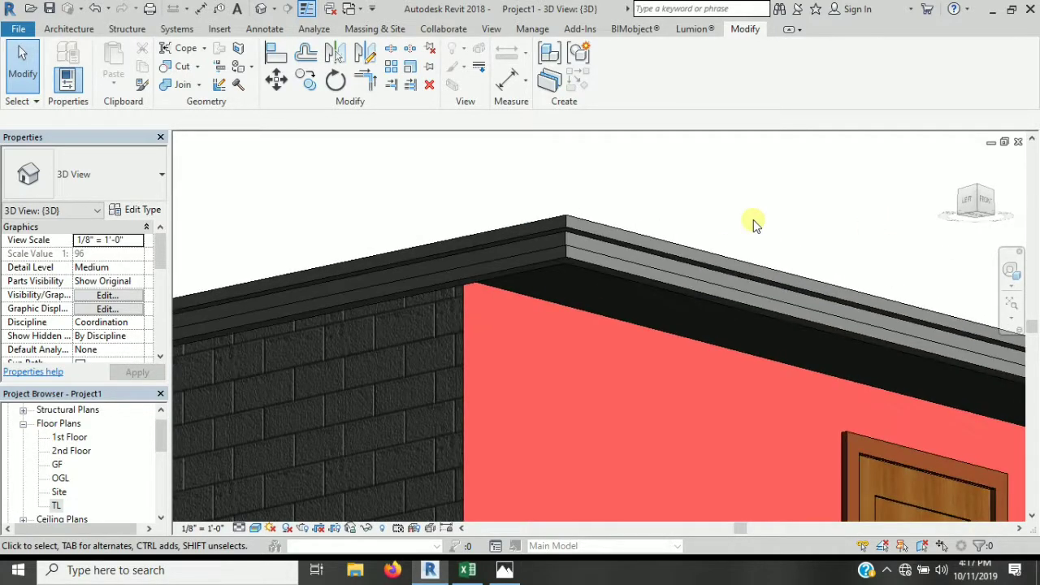
pyautogui.scroll(-3, 752, 224)
pyautogui.scroll(1, 752, 259)
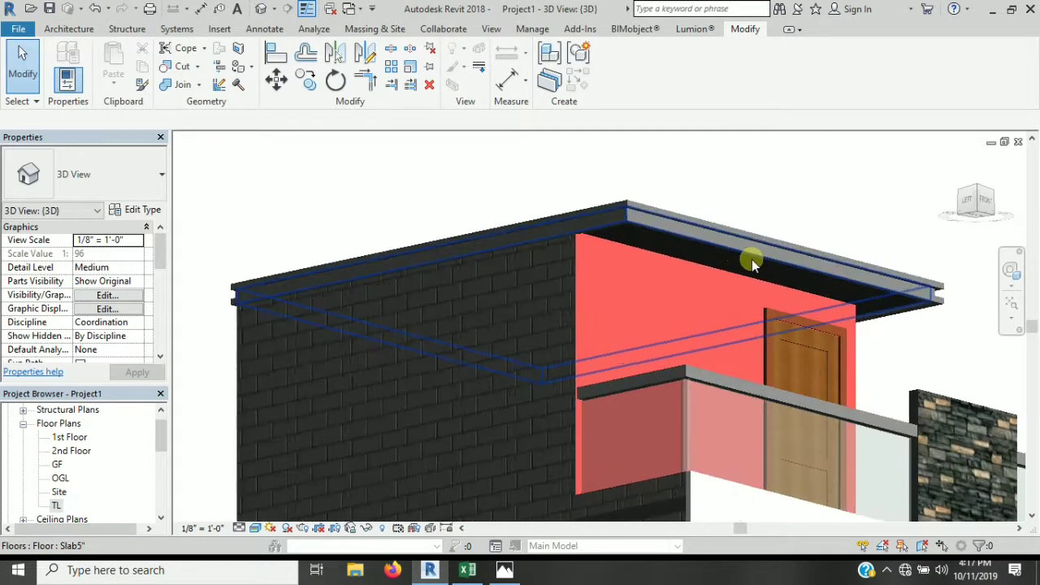
pyautogui.scroll(1, 741, 244)
pyautogui.scroll(2, 726, 226)
pyautogui.click(726, 226)
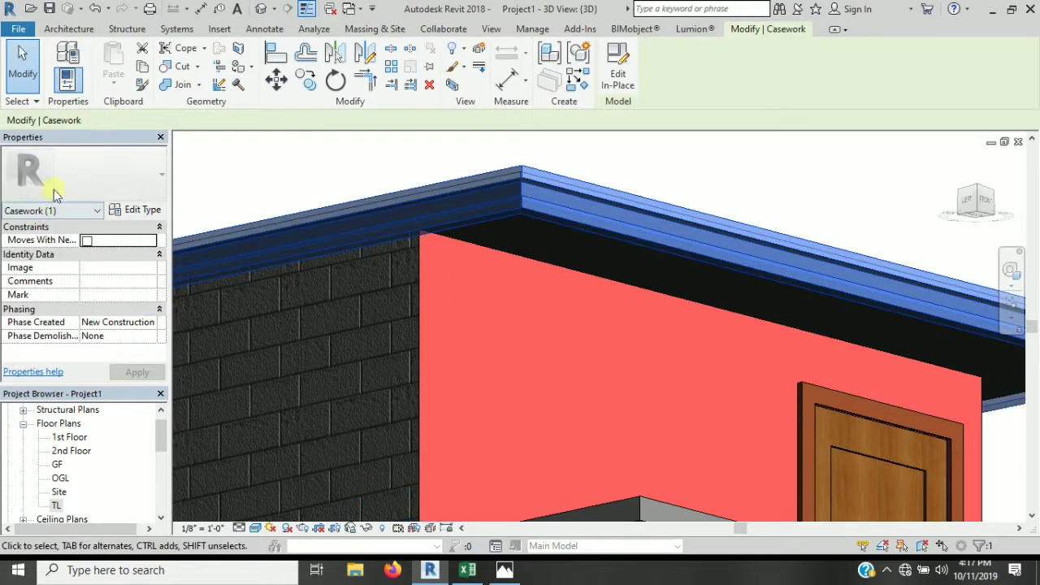
pyautogui.click(618, 69)
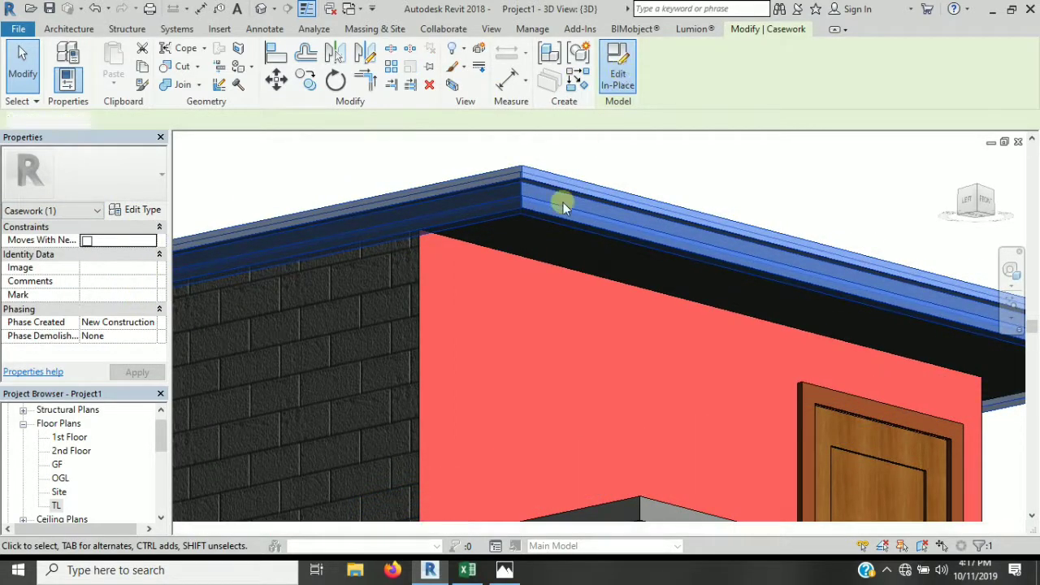
# Step: Link the sweep's material to a new Mat family parameter and finish the in-place model
pyautogui.click(389, 238)
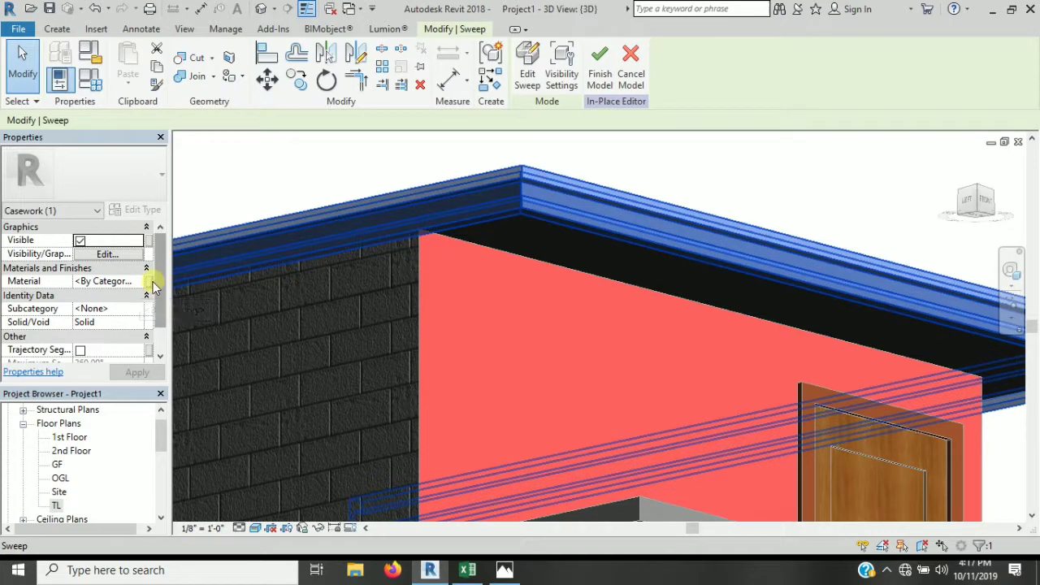
pyautogui.click(153, 283)
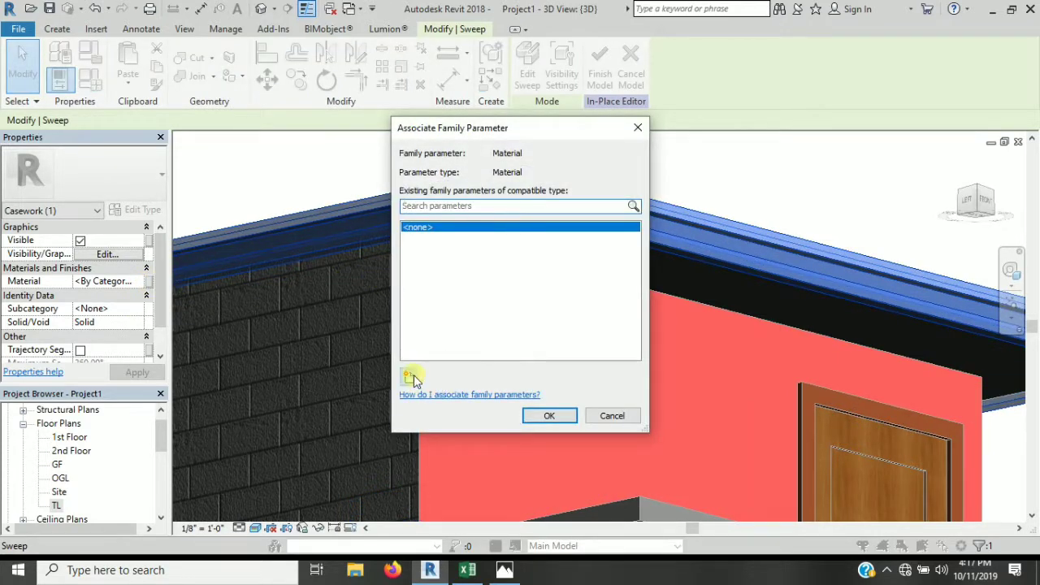
pyautogui.click(411, 377)
pyautogui.write('Mat')
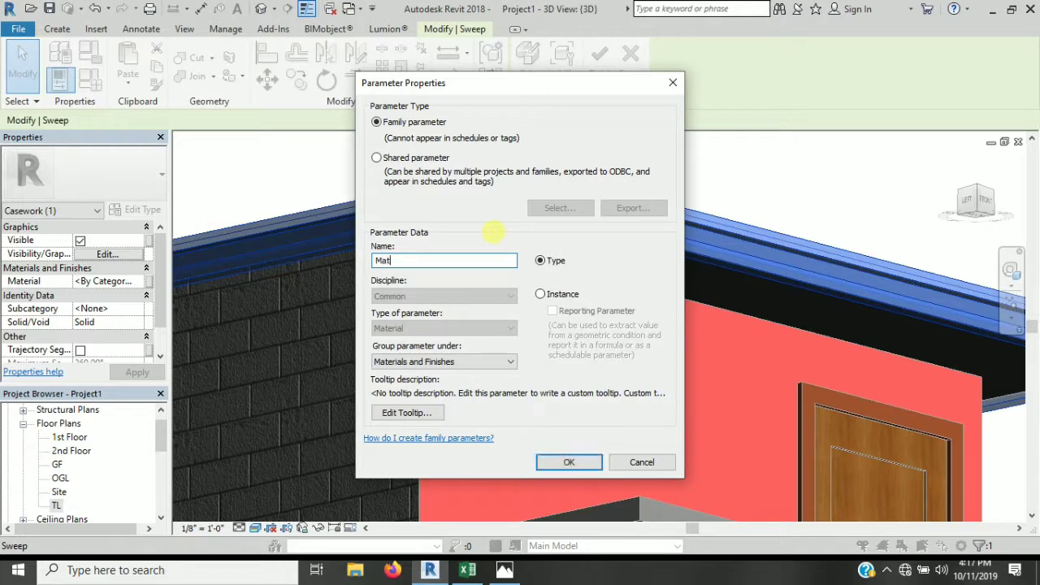
pyautogui.press('Return')
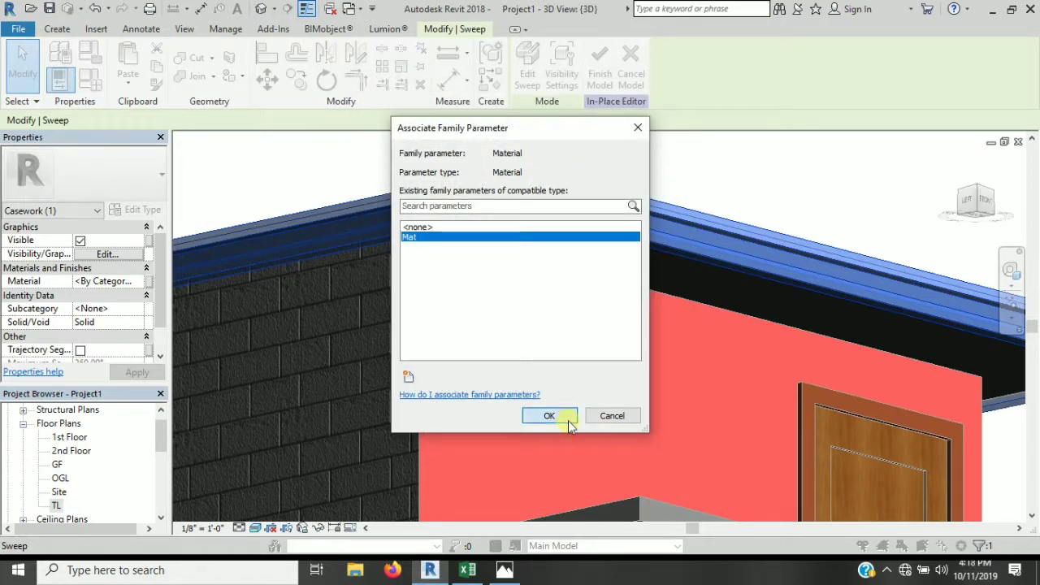
pyautogui.click(568, 418)
pyautogui.click(600, 60)
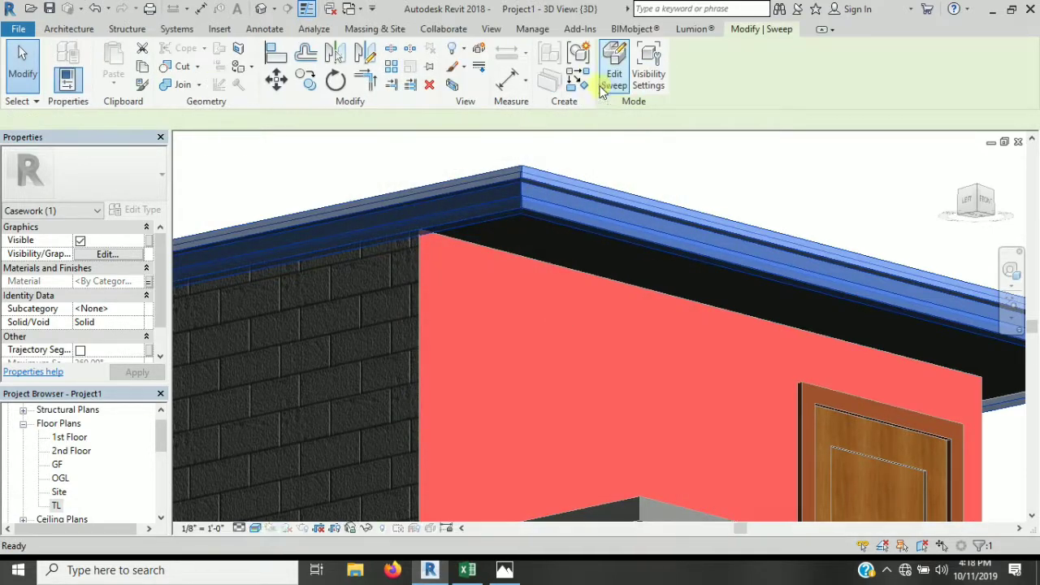
# Step: Set the roof moulding's Mat type parameter to My white
pyautogui.click(667, 148)
pyautogui.moveTo(708, 182)
pyautogui.keyDown('shift'); pyautogui.mouseDown(button='middle')
pyautogui.moveTo(726, 420)
pyautogui.moveTo(514, 472)
pyautogui.moveTo(755, 414)
pyautogui.mouseUp(button='middle'); pyautogui.keyUp('shift')
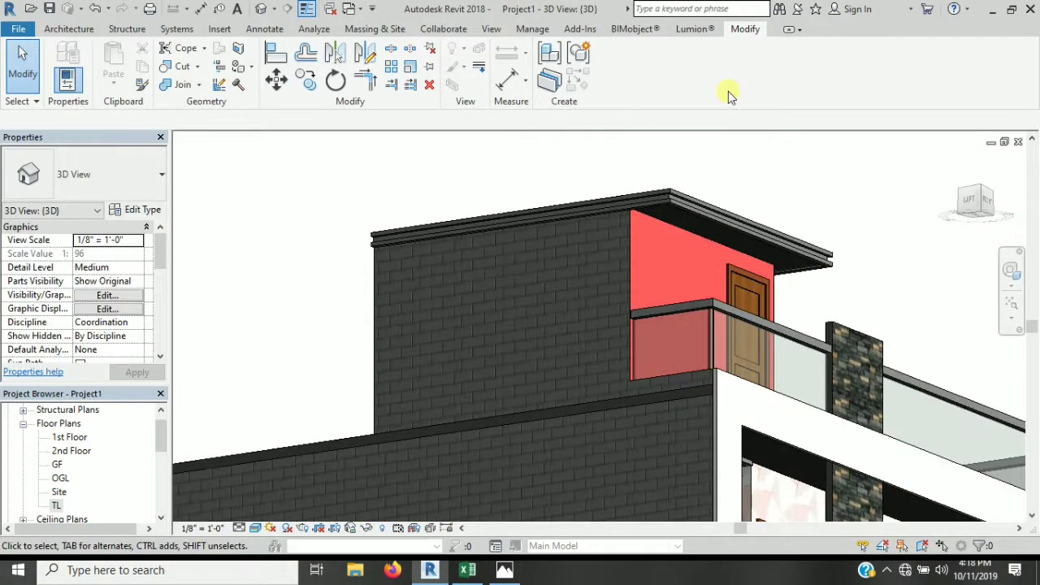
pyautogui.scroll(3, 675, 205)
pyautogui.scroll(2, 674, 207)
pyautogui.click(674, 209)
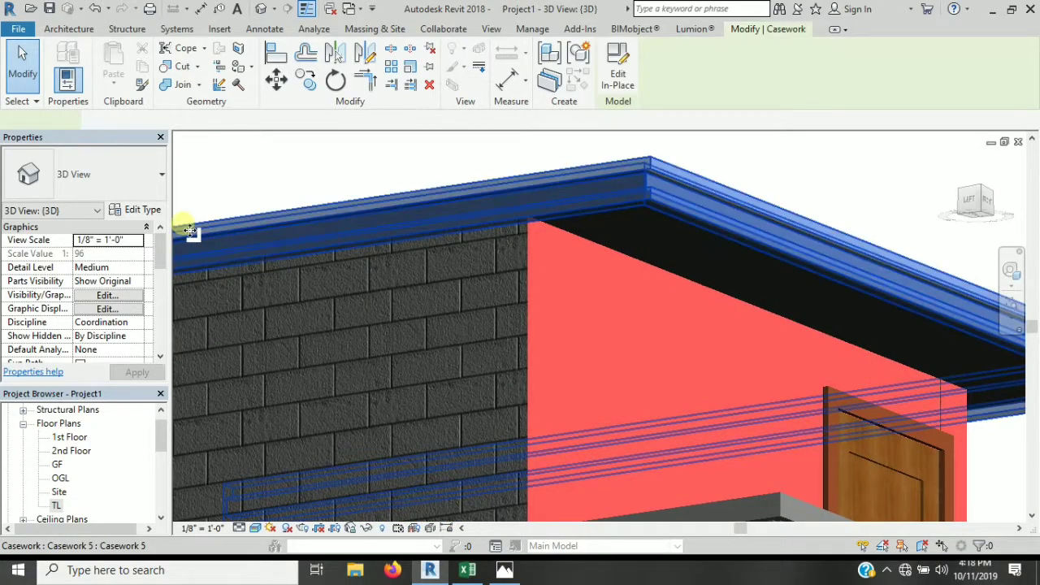
pyautogui.click(143, 210)
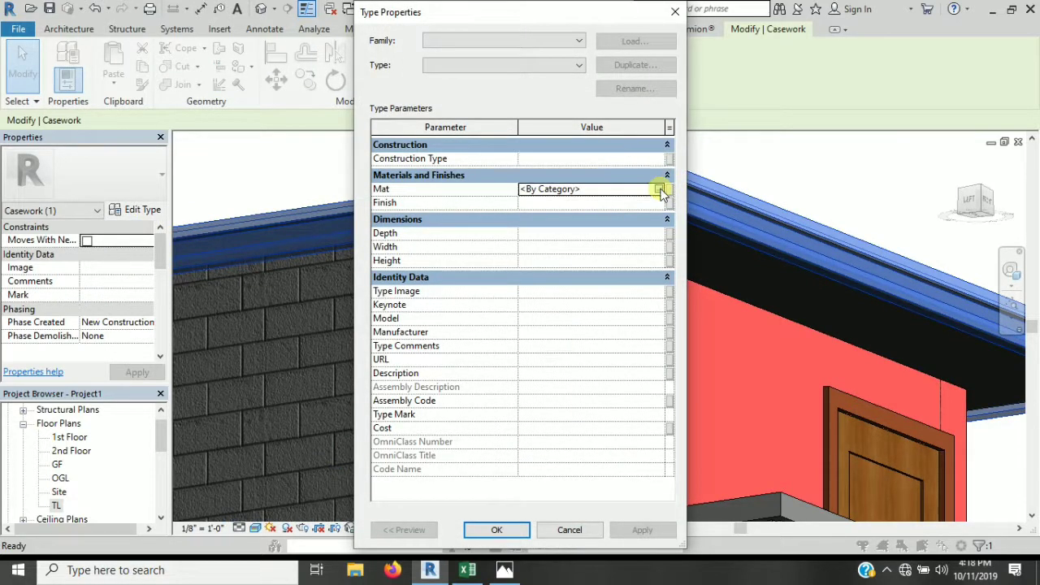
pyautogui.click(660, 190)
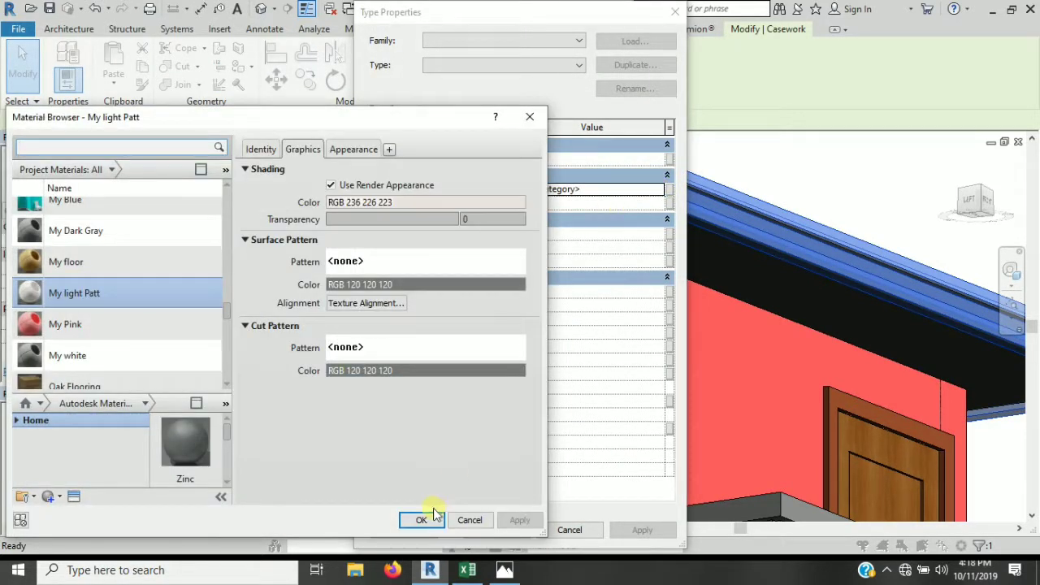
pyautogui.scroll(-1, 133, 344)
pyautogui.click(133, 344)
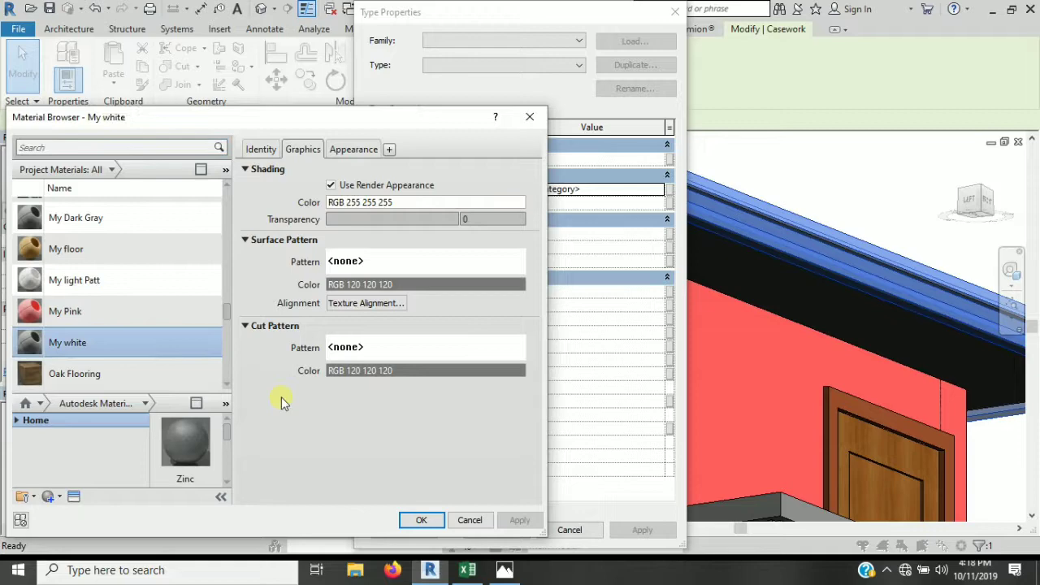
pyautogui.click(429, 523)
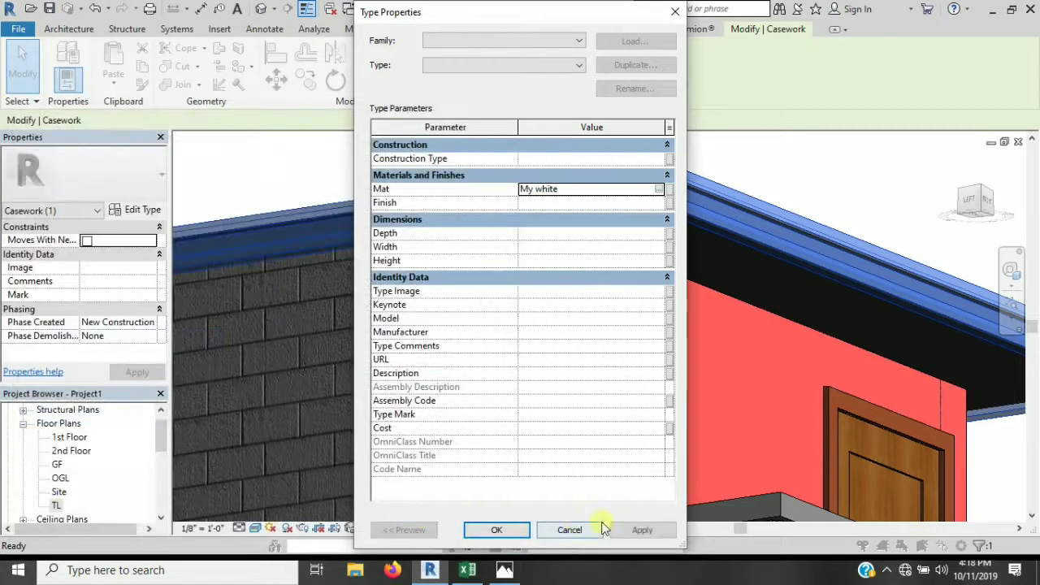
pyautogui.click(494, 530)
# Step: Clear the casework selection and orbit to view the underside of the balcony roof slab
pyautogui.scroll(-3, 528, 248)
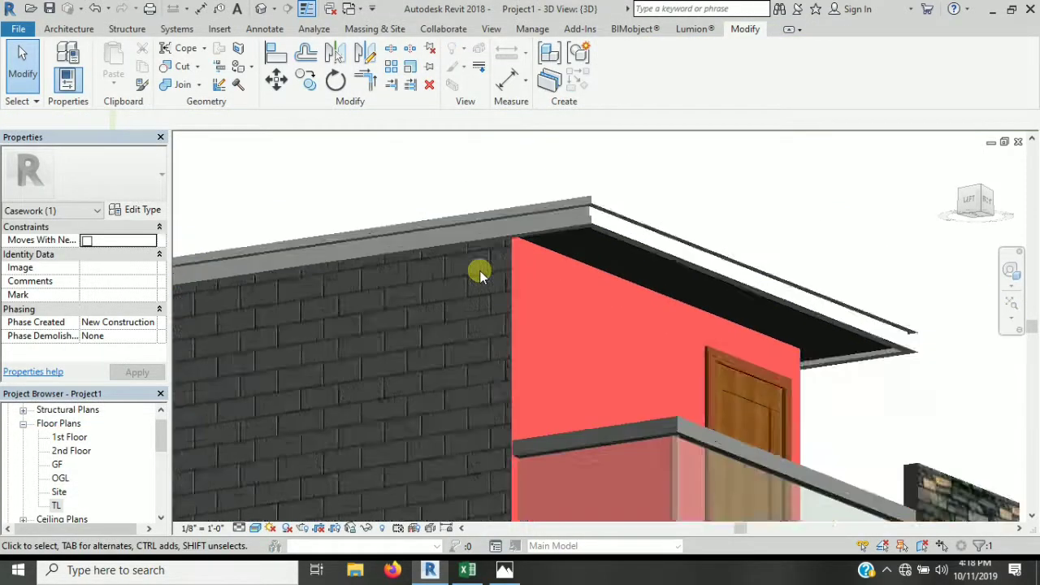
pyautogui.scroll(-2, 651, 293)
pyautogui.press('Escape')
pyautogui.scroll(3, 760, 324)
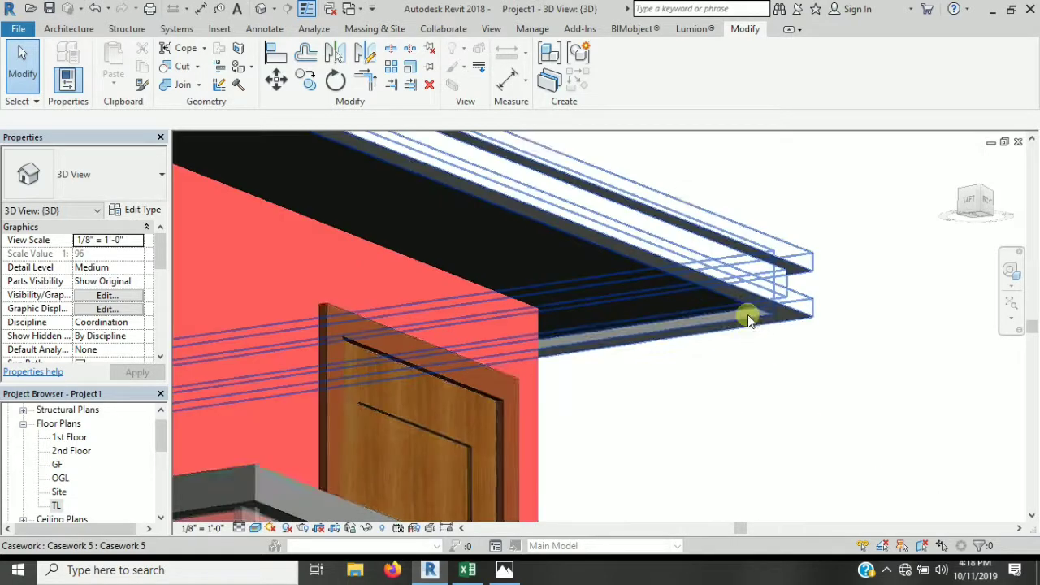
pyautogui.keyDown('shift'); pyautogui.moveTo(763, 295); pyautogui.dragTo(777, 270, button='middle'); pyautogui.keyUp('shift')
pyautogui.scroll(-3, 768, 267)
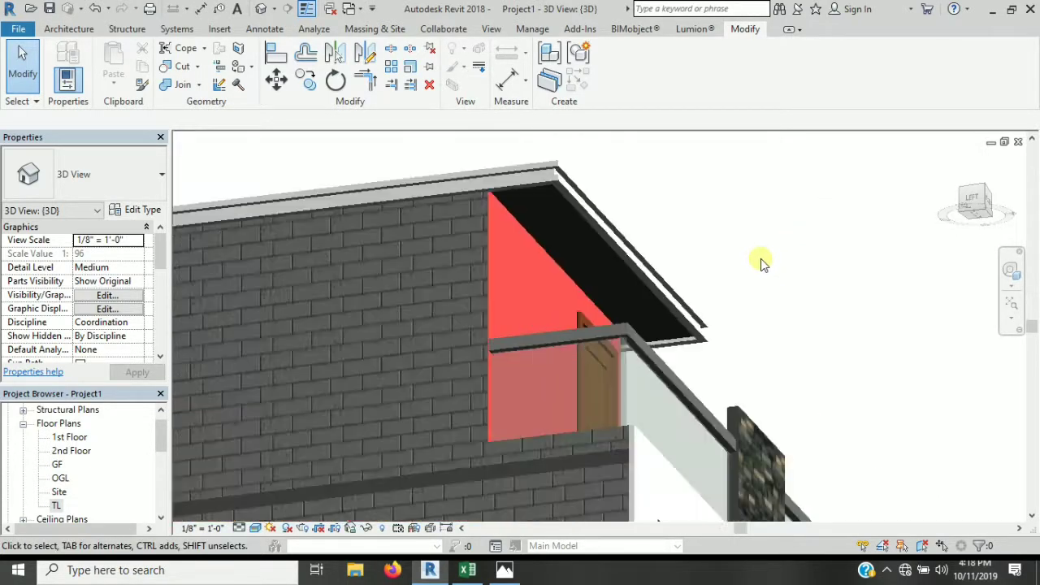
pyautogui.scroll(-1, 752, 300)
pyautogui.scroll(2, 726, 244)
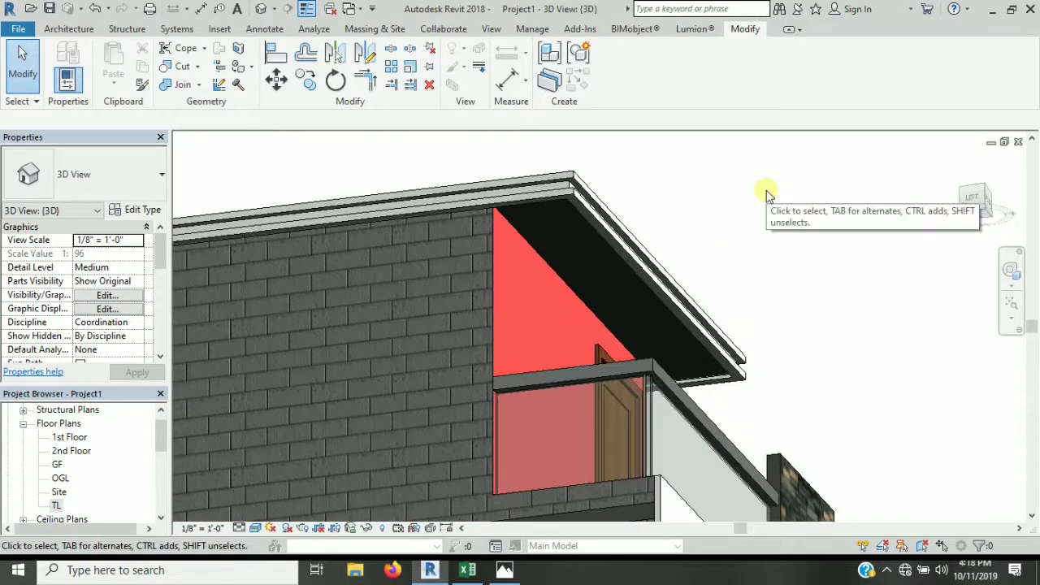
pyautogui.scroll(-3, 767, 239)
pyautogui.scroll(-2, 757, 239)
pyautogui.scroll(2, 749, 244)
pyautogui.scroll(3, 740, 242)
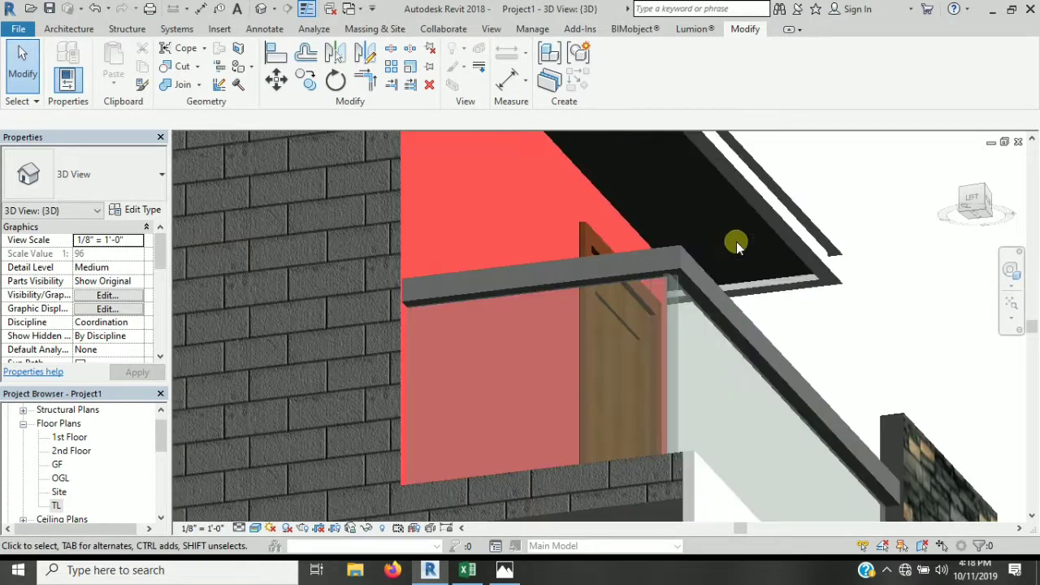
pyautogui.scroll(2, 736, 242)
# Step: Paint the slab underside with the My floor material
pyautogui.press('p')
pyautogui.press('t')
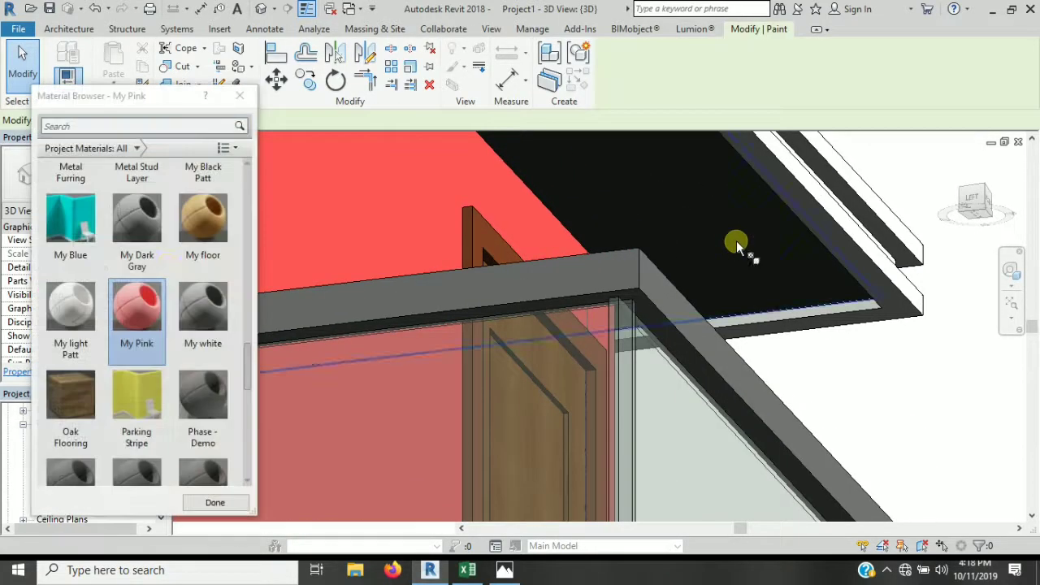
pyautogui.click(196, 237)
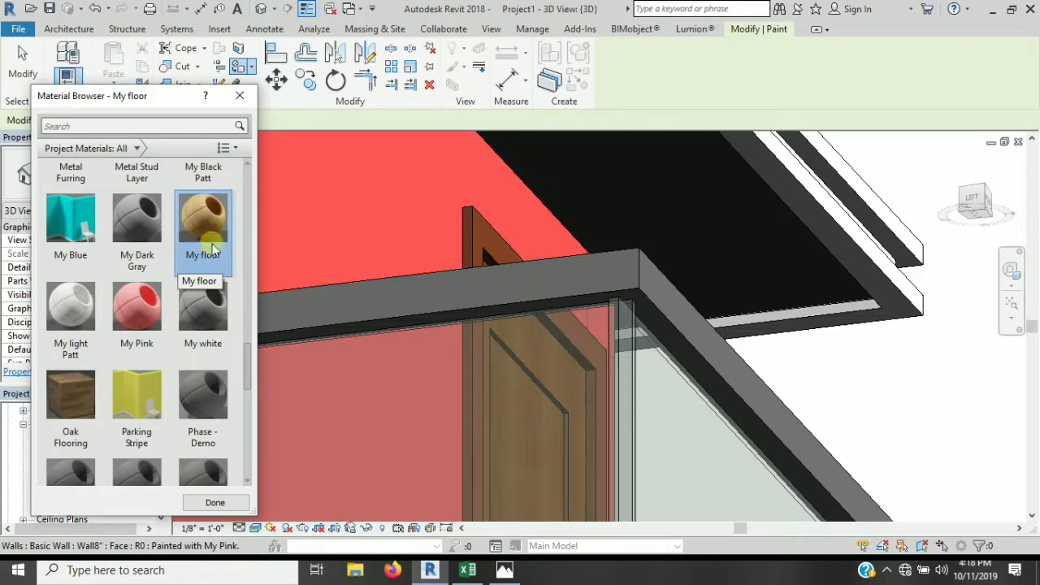
pyautogui.click(607, 199)
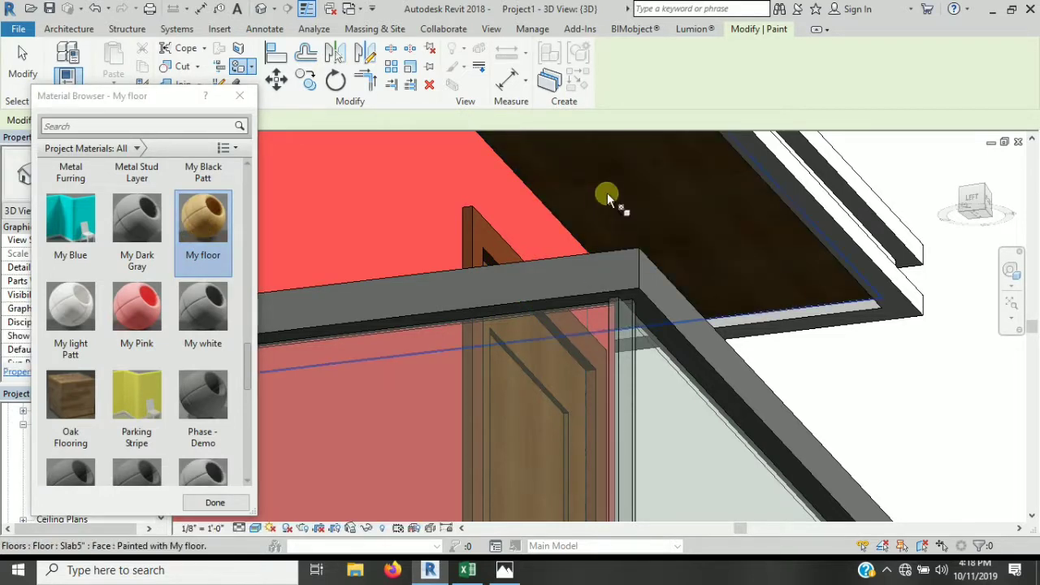
# Step: Switch the underside finish to Oak Flooring, check it from a wider view, and end painting
pyautogui.scroll(-3, 608, 193)
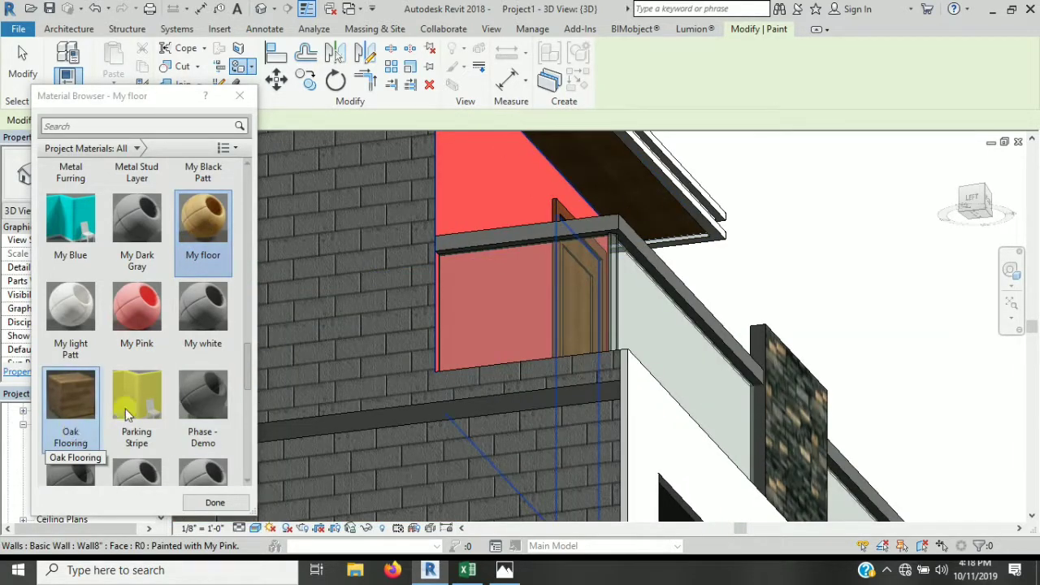
pyautogui.click(71, 396)
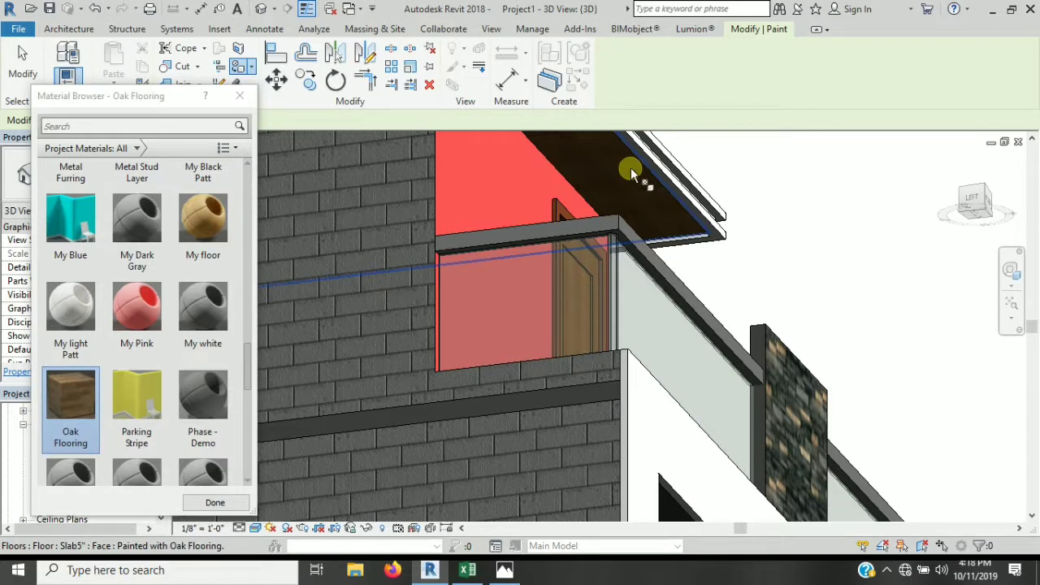
pyautogui.scroll(2, 632, 173)
pyautogui.scroll(2, 633, 173)
pyautogui.scroll(-2, 632, 173)
pyautogui.scroll(-3, 633, 173)
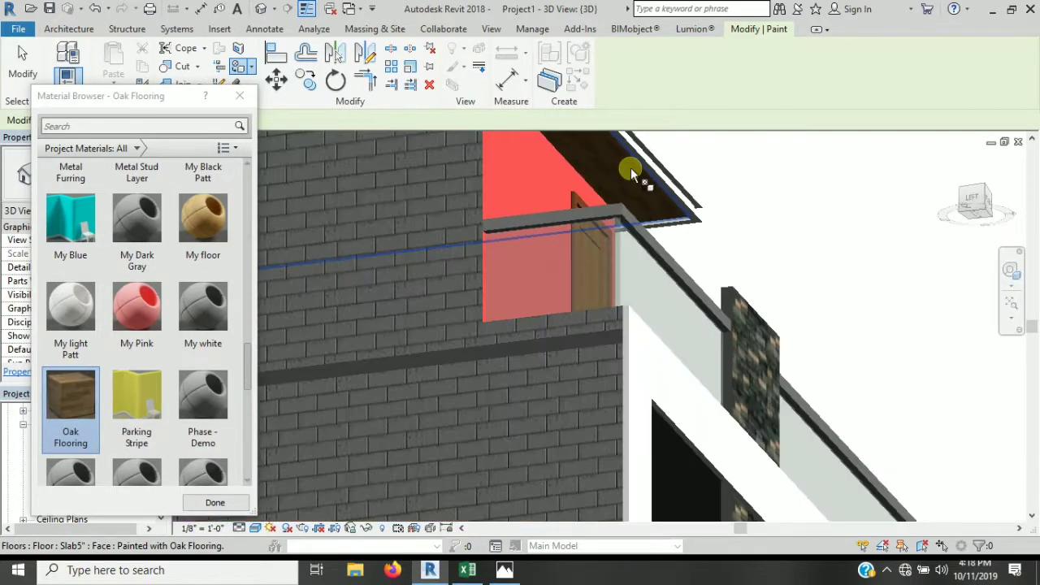
pyautogui.keyDown('shift'); pyautogui.moveTo(632, 173); pyautogui.dragTo(673, 430, button='middle'); pyautogui.keyUp('shift')
pyautogui.keyDown('shift'); pyautogui.moveTo(755, 197); pyautogui.dragTo(736, 439, button='middle'); pyautogui.keyUp('shift')
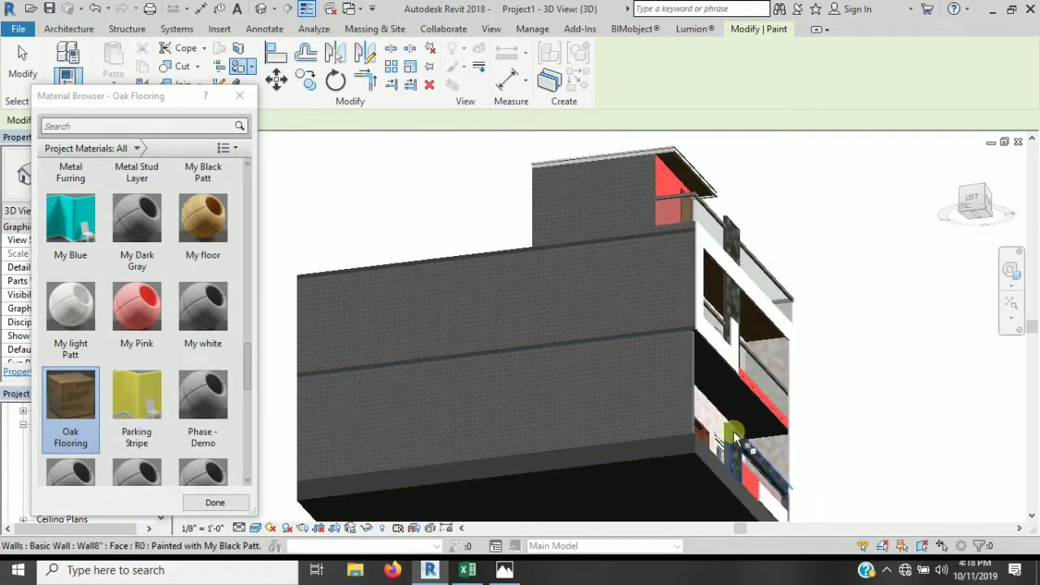
pyautogui.scroll(1, 732, 422)
pyautogui.scroll(2, 720, 399)
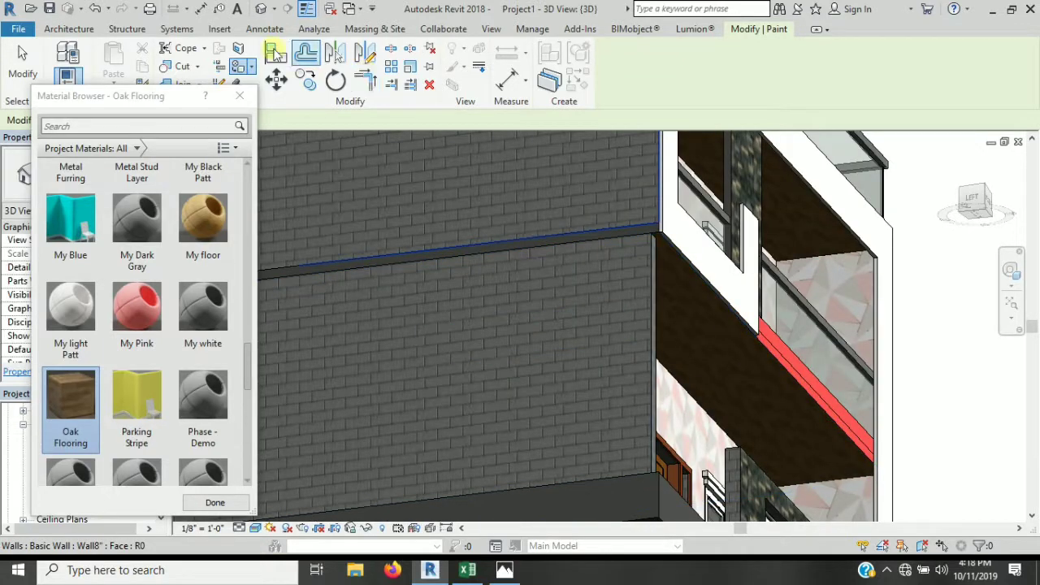
pyautogui.click(240, 98)
pyautogui.scroll(-2, 748, 332)
# Step: Orbit the building to face its cut side with the dark wall faces
pyautogui.scroll(-3, 840, 336)
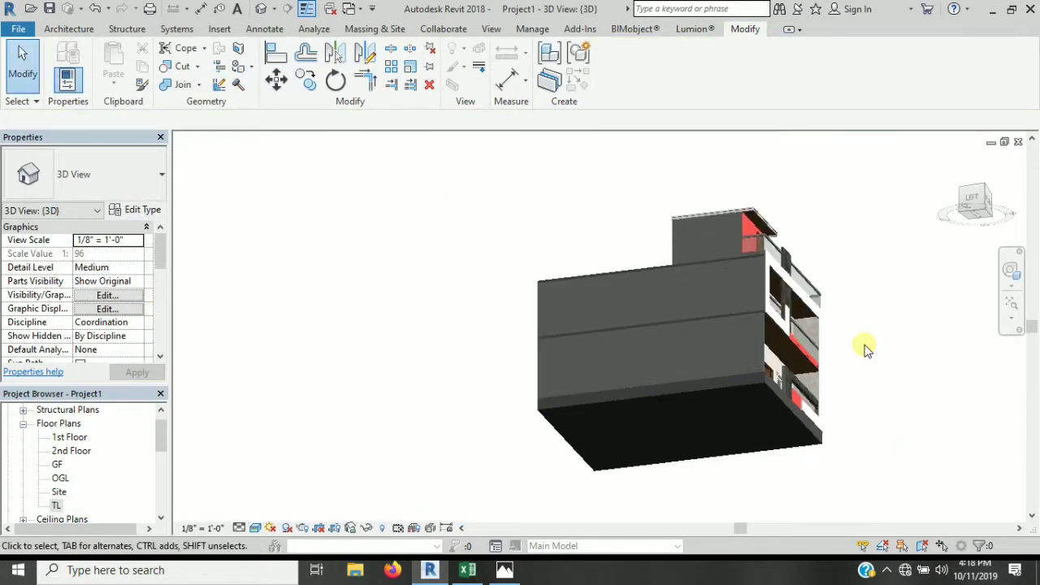
pyautogui.moveTo(772, 391)
pyautogui.keyDown('shift'); pyautogui.mouseDown(button='middle')
pyautogui.moveTo(789, 458)
pyautogui.moveTo(727, 515)
pyautogui.moveTo(769, 480)
pyautogui.moveTo(623, 402)
pyautogui.mouseUp(button='middle'); pyautogui.keyUp('shift')
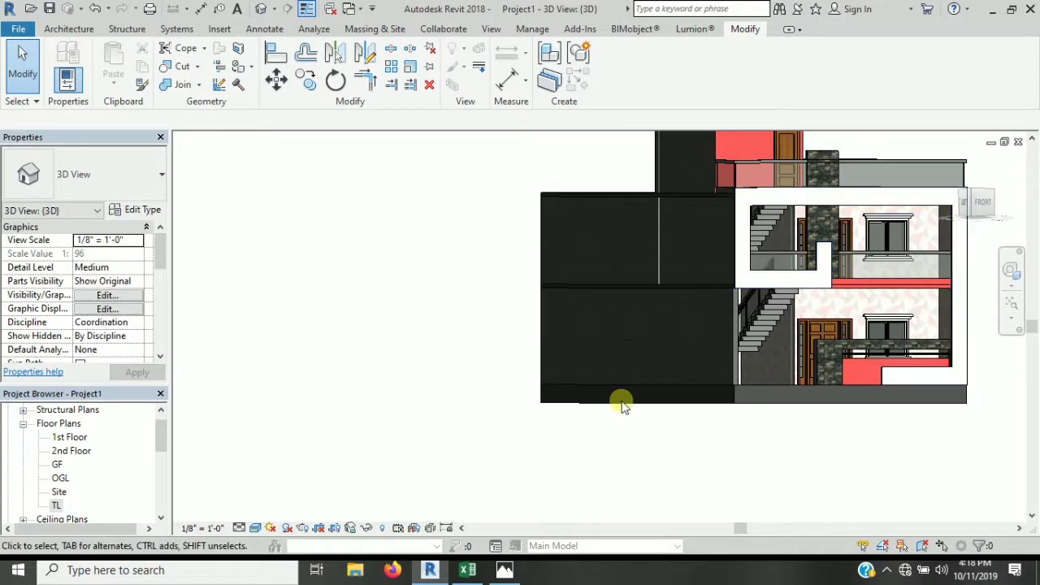
pyautogui.scroll(-2, 755, 290)
pyautogui.scroll(3, 754, 290)
pyautogui.scroll(1, 699, 288)
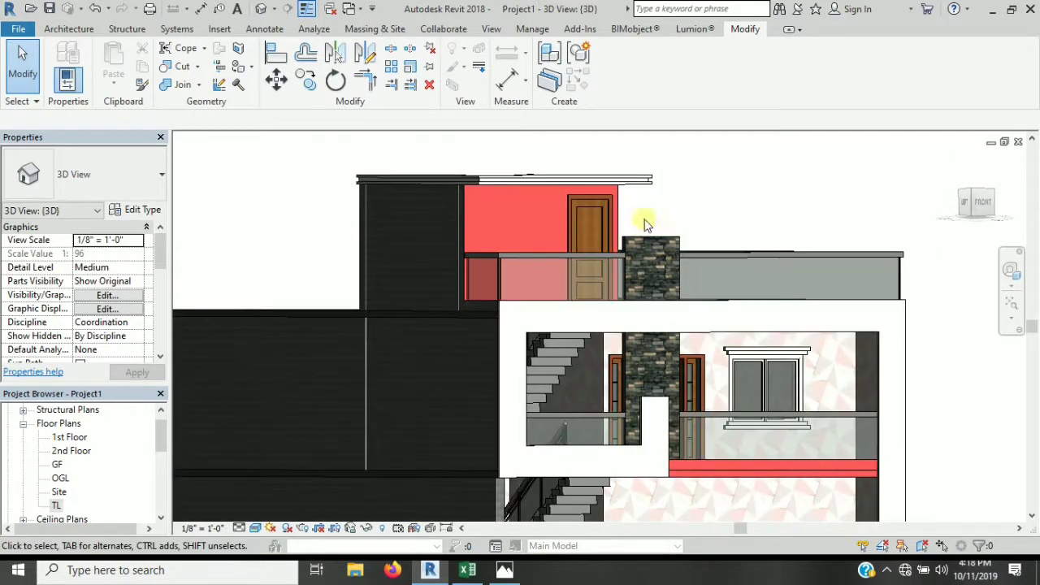
pyautogui.scroll(-3, 650, 302)
pyautogui.scroll(2, 495, 378)
pyautogui.scroll(2, 510, 373)
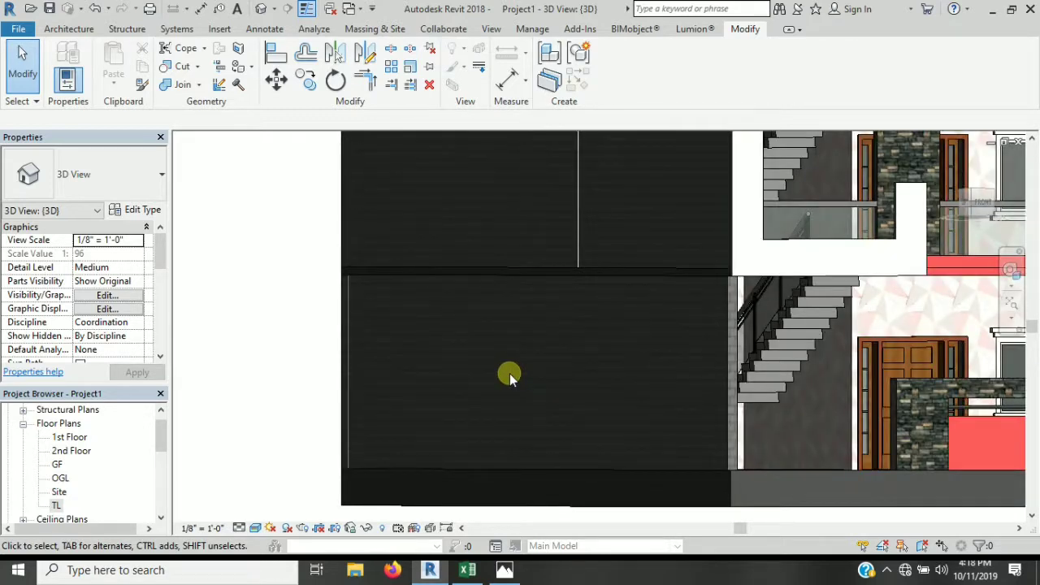
# Step: Paint the middle and upper dark wall faces with My white
pyautogui.press('p')
pyautogui.press('t')
pyautogui.click(70, 236)
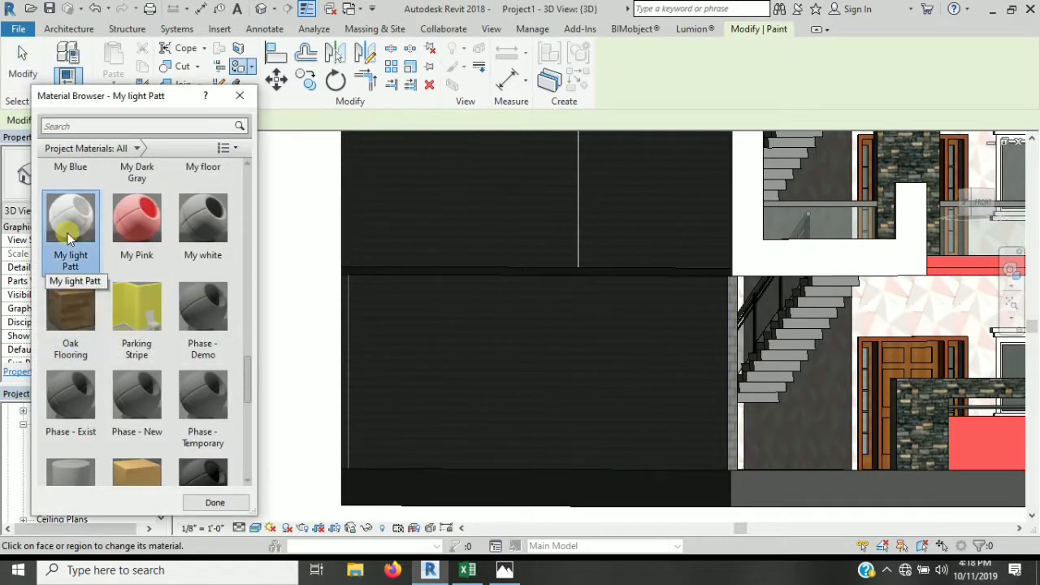
pyautogui.click(203, 232)
pyautogui.click(582, 432)
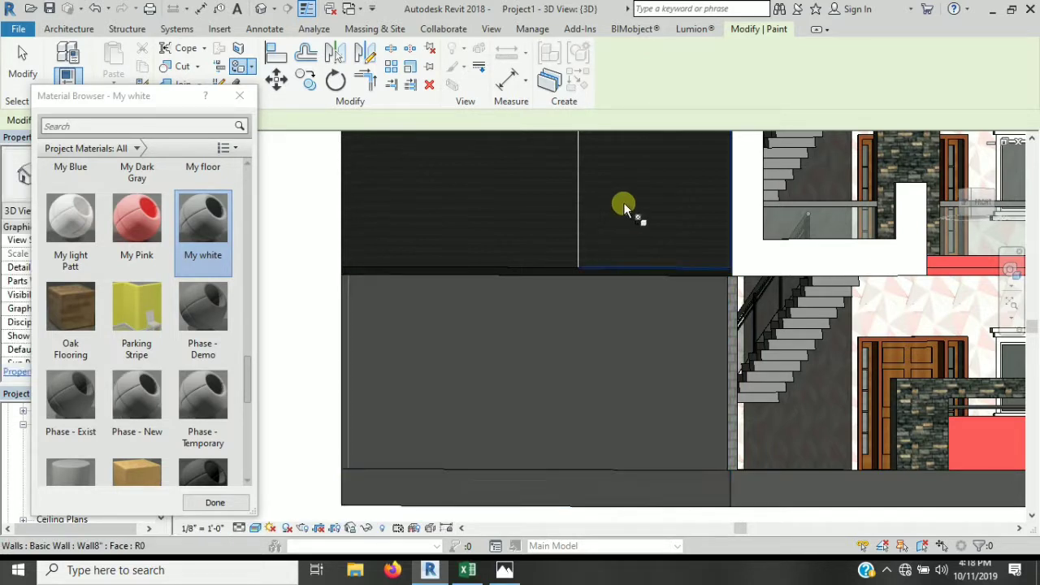
pyautogui.click(623, 207)
pyautogui.scroll(3, 631, 266)
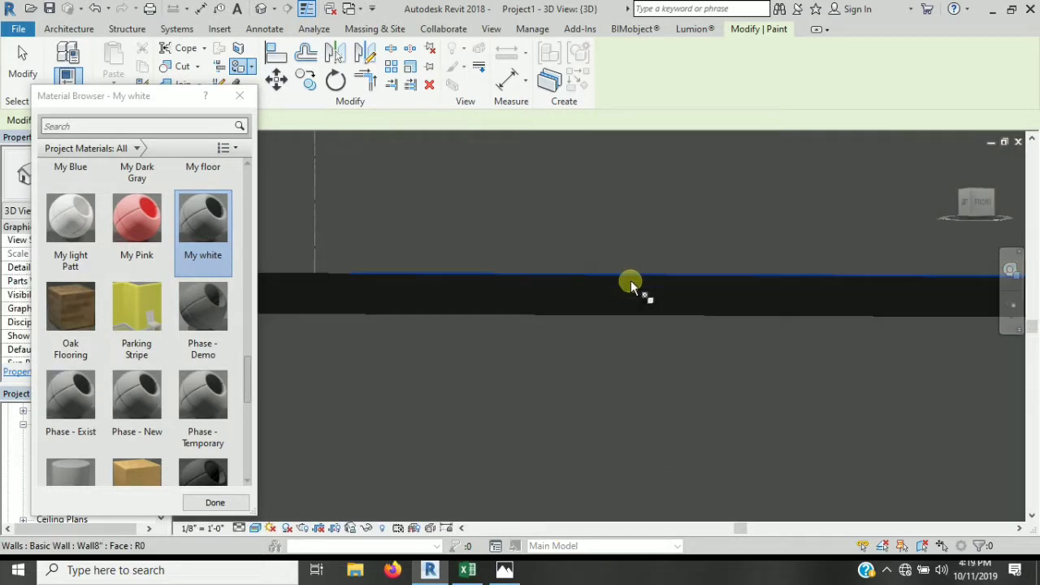
pyautogui.scroll(-3, 693, 460)
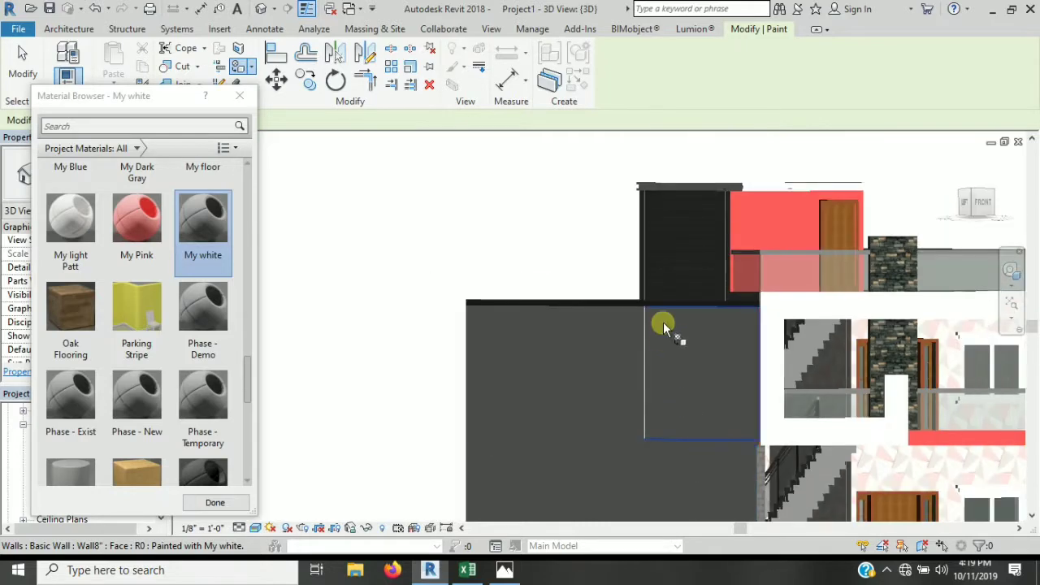
pyautogui.scroll(3, 663, 322)
pyautogui.scroll(2, 666, 302)
# Step: Paint the slab edge, tall wall face and lower wall strip My white, then end painting
pyautogui.click(665, 285)
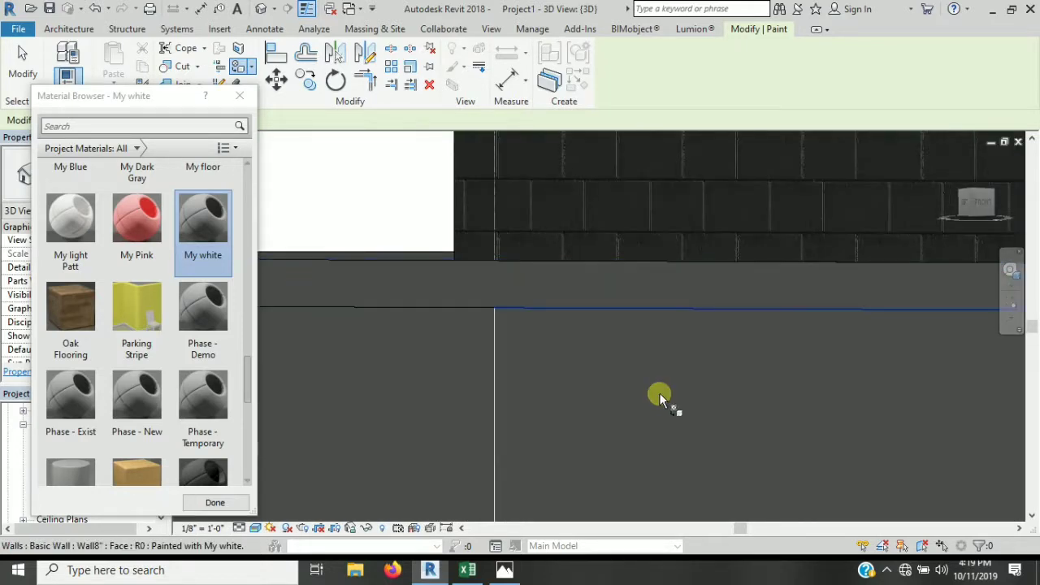
pyautogui.scroll(-2, 663, 390)
pyautogui.click(699, 236)
pyautogui.scroll(2, 826, 361)
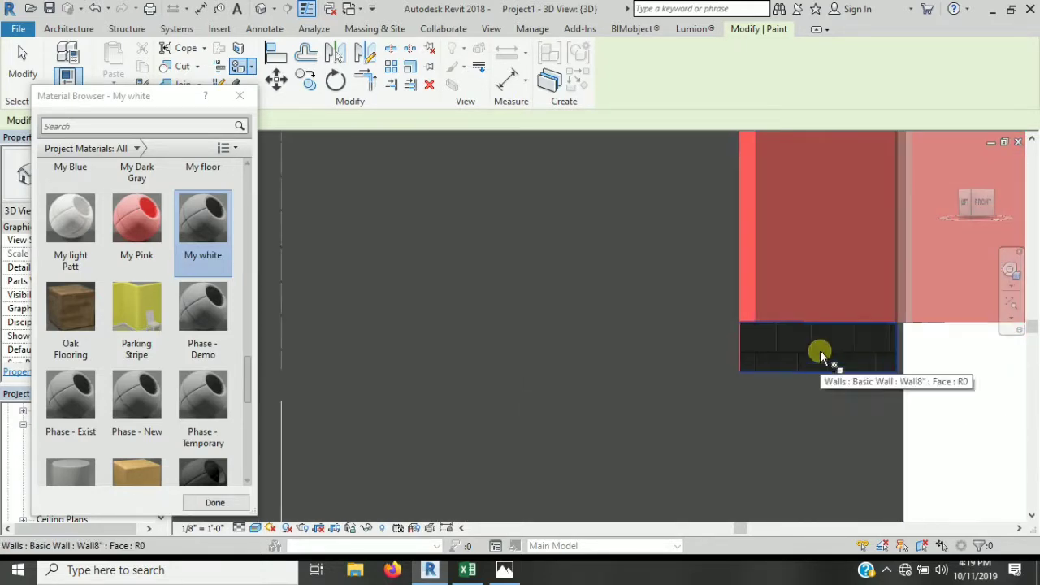
pyautogui.click(818, 355)
pyautogui.scroll(-5, 705, 321)
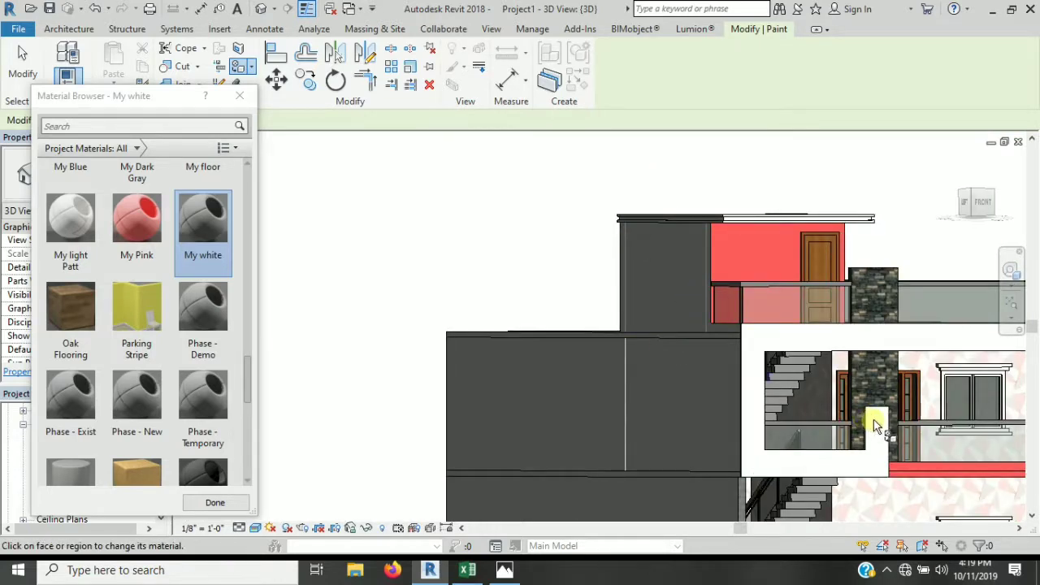
pyautogui.keyDown('shift'); pyautogui.moveTo(875, 422); pyautogui.dragTo(833, 427, button='middle'); pyautogui.keyUp('shift')
pyautogui.scroll(2, 832, 427)
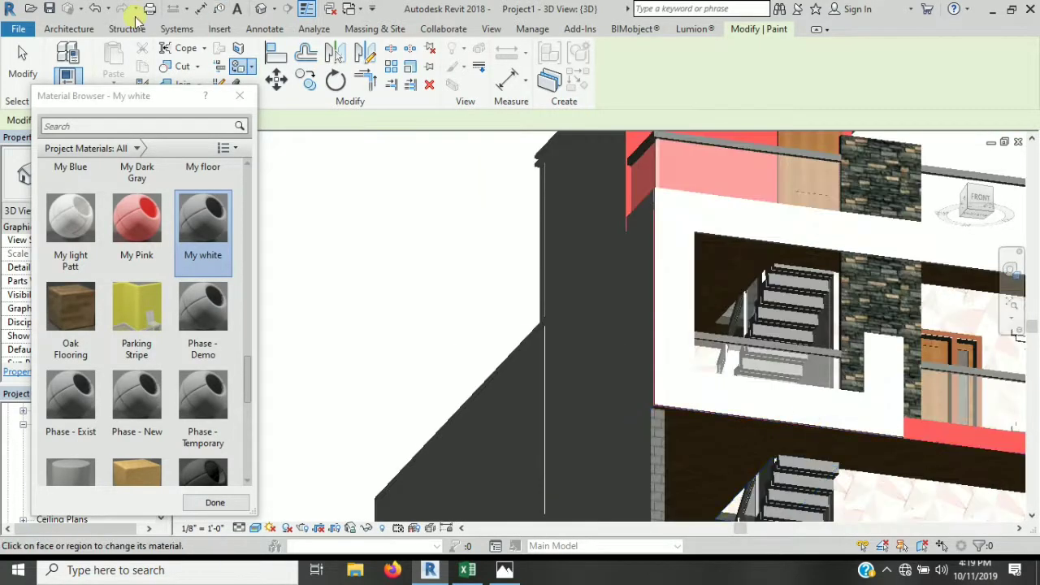
pyautogui.click(240, 95)
# Step: Select the staircase and open the Tread Material browser in its run type's properties
pyautogui.scroll(3, 803, 291)
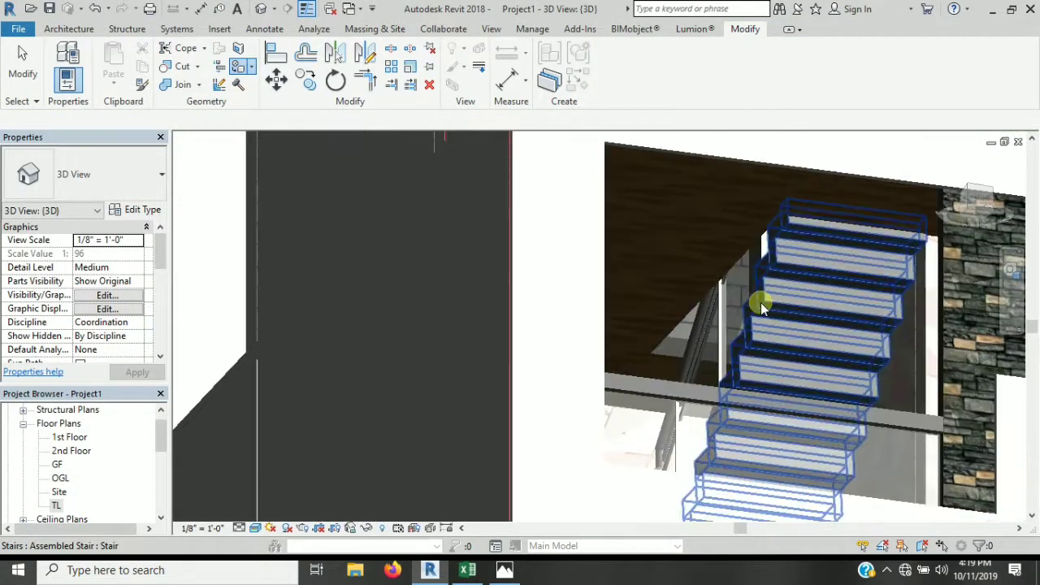
pyautogui.click(761, 301)
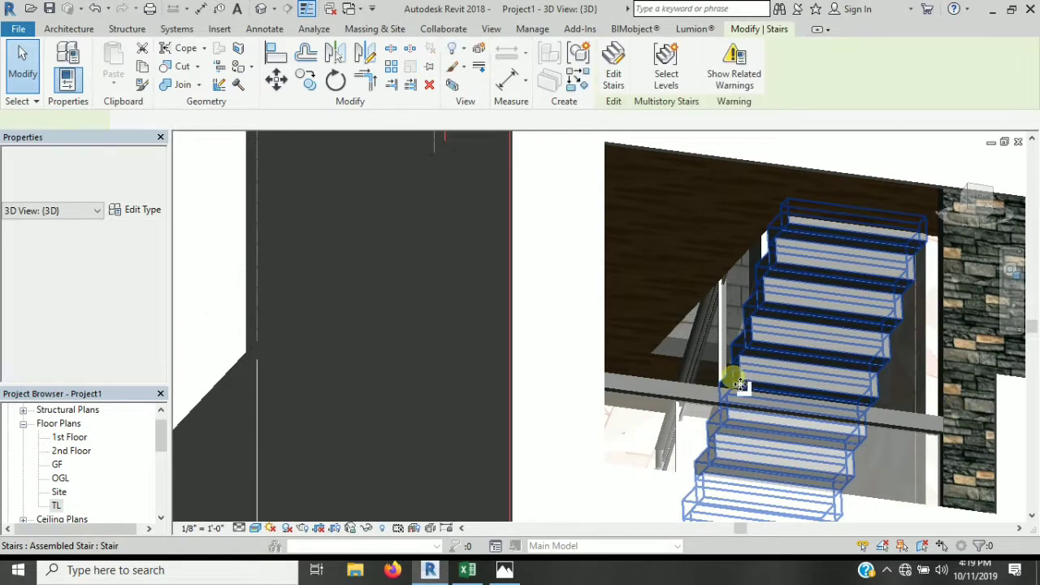
pyautogui.click(140, 209)
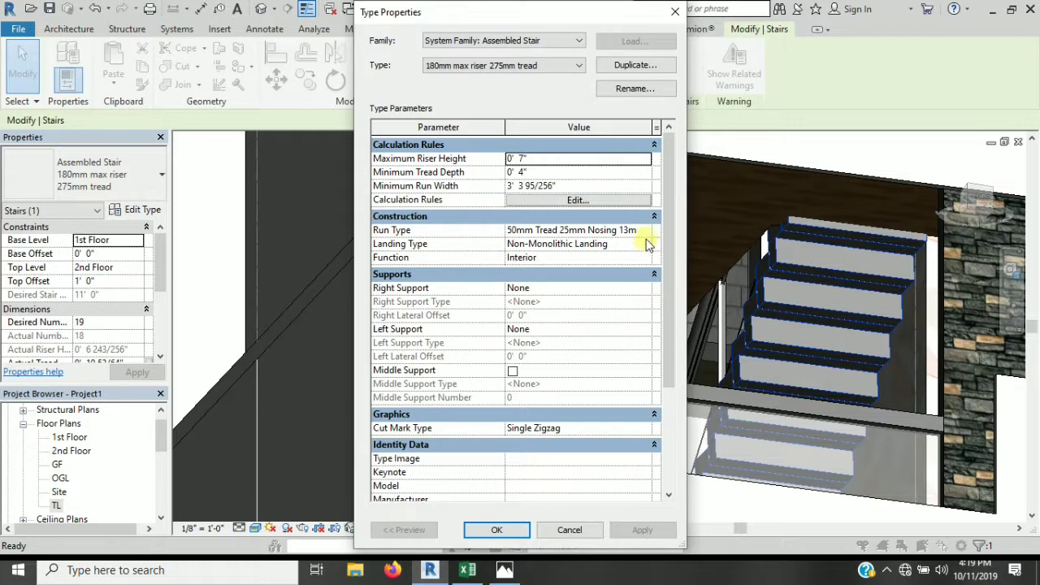
pyautogui.click(651, 232)
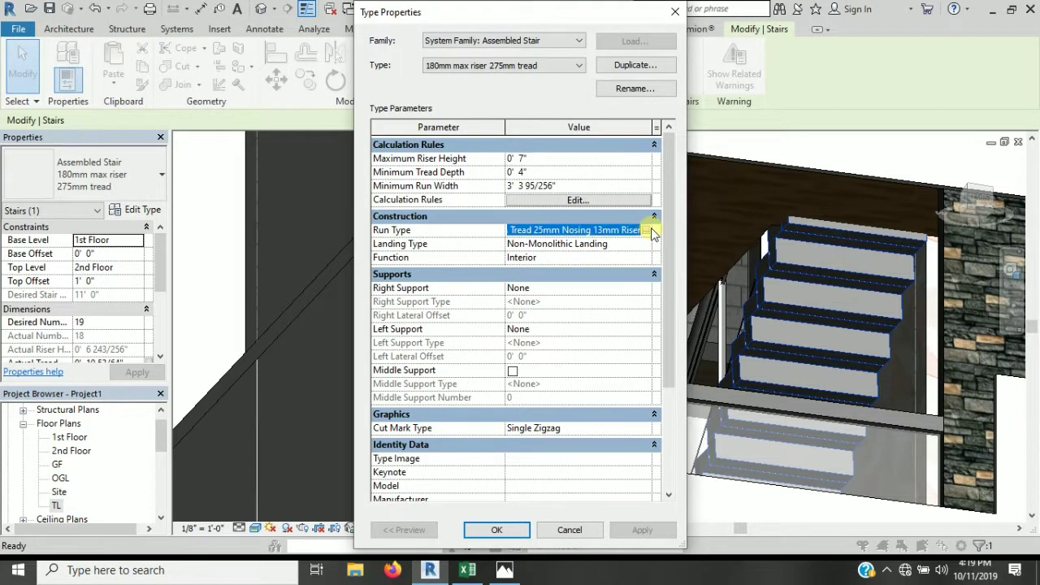
pyautogui.click(649, 231)
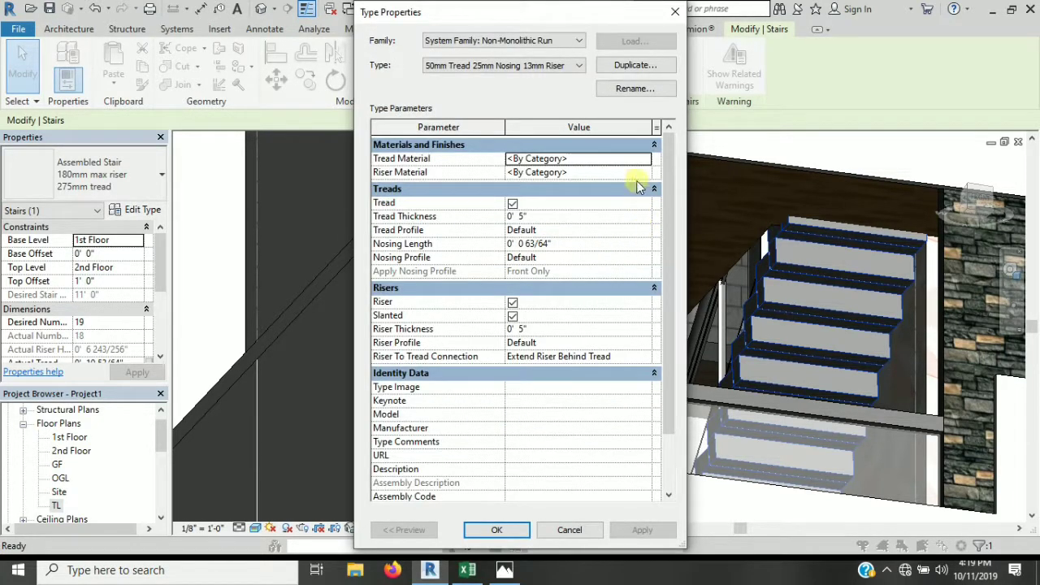
pyautogui.click(649, 160)
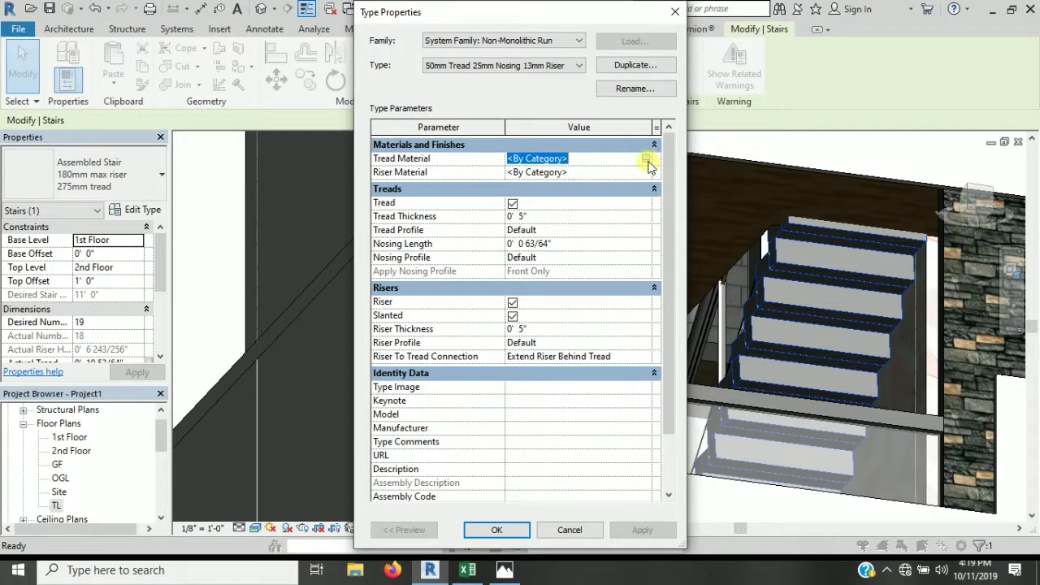
pyautogui.click(648, 160)
# Step: Create a new blank material named My stair
pyautogui.scroll(-3, 114, 297)
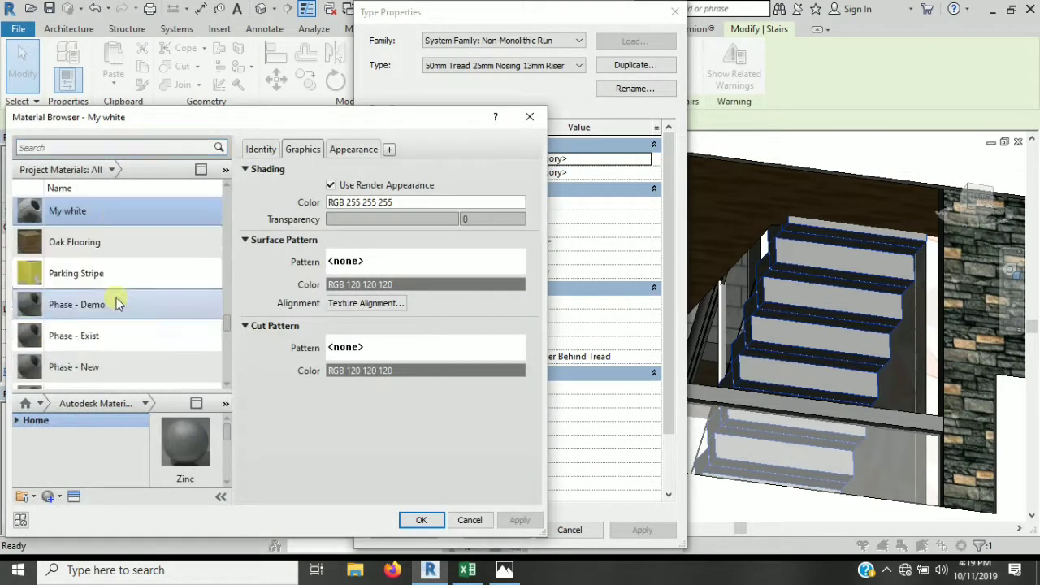
pyautogui.scroll(-5, 118, 299)
pyautogui.scroll(5, 118, 299)
pyautogui.scroll(3, 112, 357)
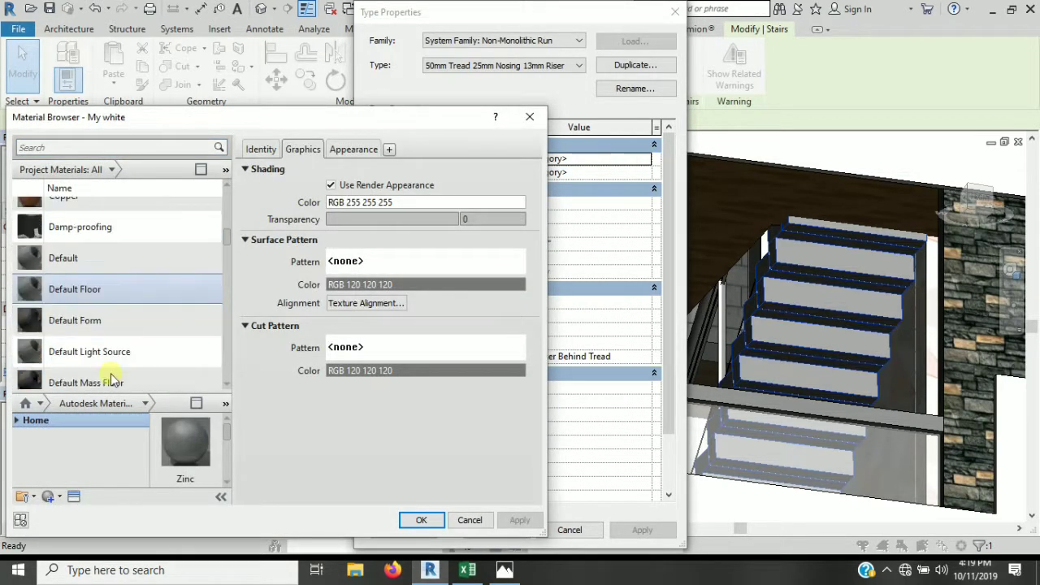
pyautogui.click(57, 497)
pyautogui.click(74, 509)
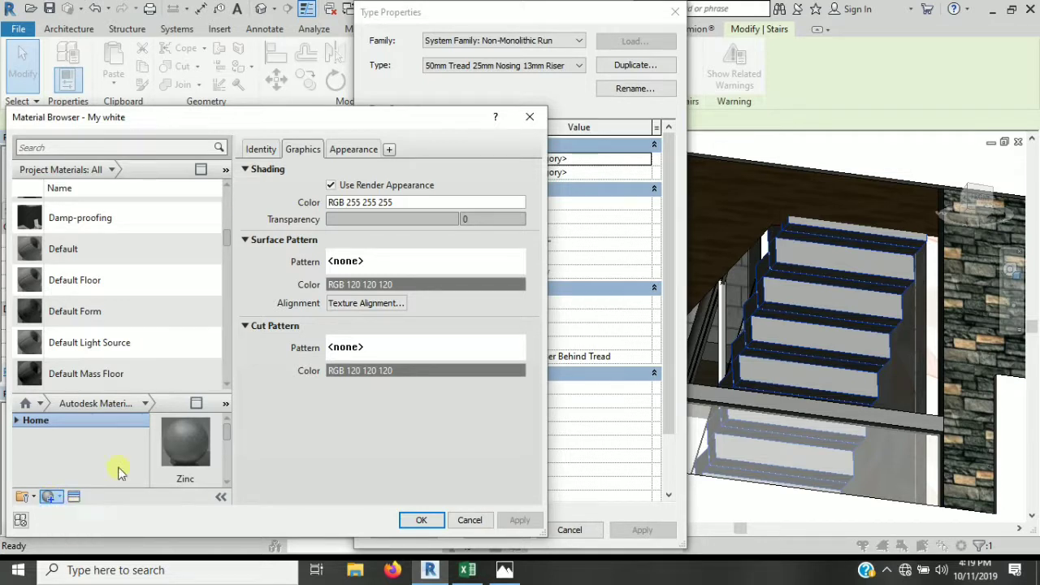
pyautogui.click(260, 149)
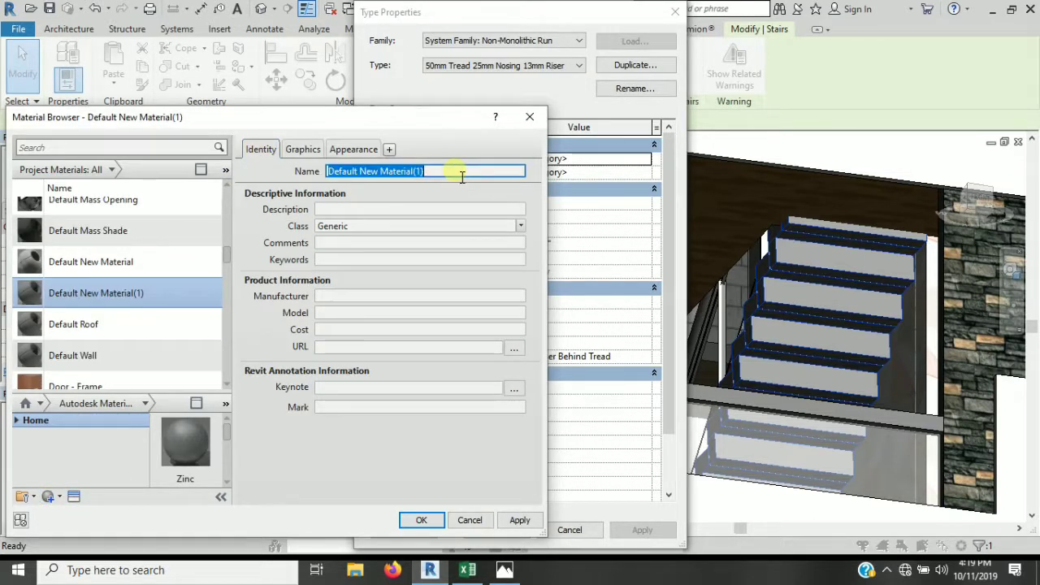
pyautogui.write('My stair')
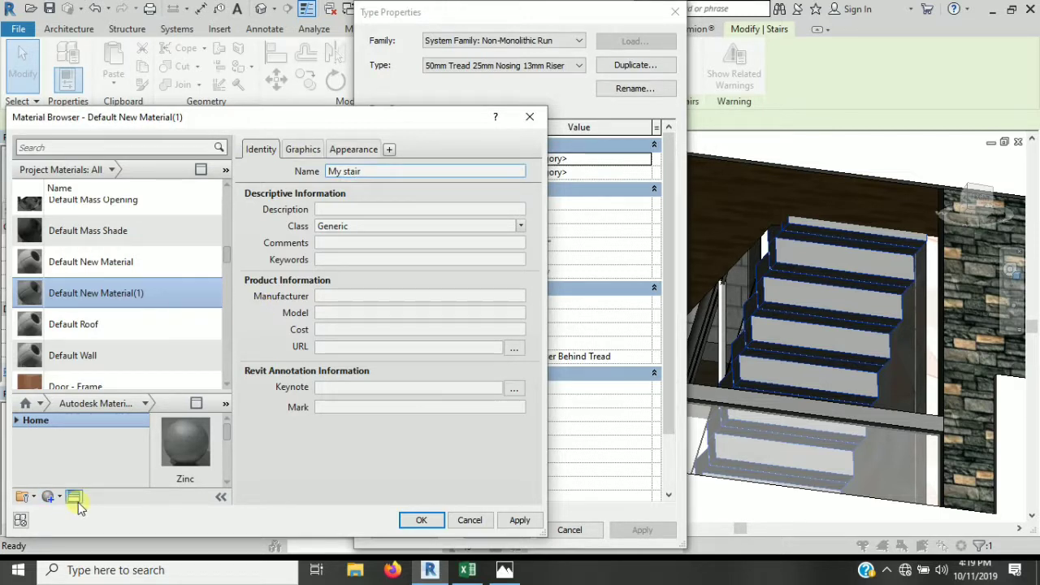
pyautogui.press('Return')
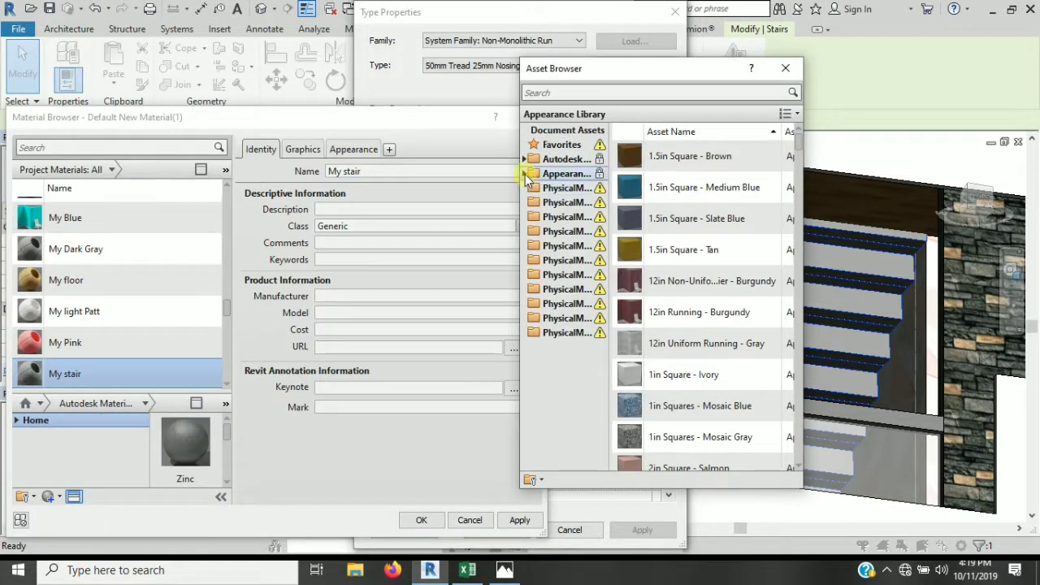
# Step: Browse the Concrete, Ceramic, Paint, Mirror and Metallic Paint appearance assets
pyautogui.click(525, 174)
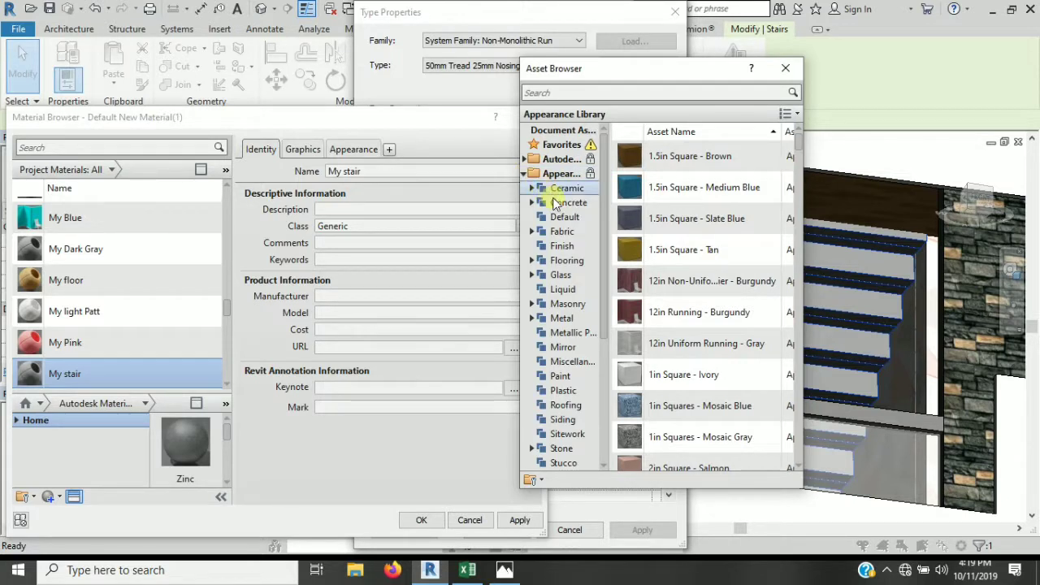
pyautogui.click(561, 204)
pyautogui.click(559, 190)
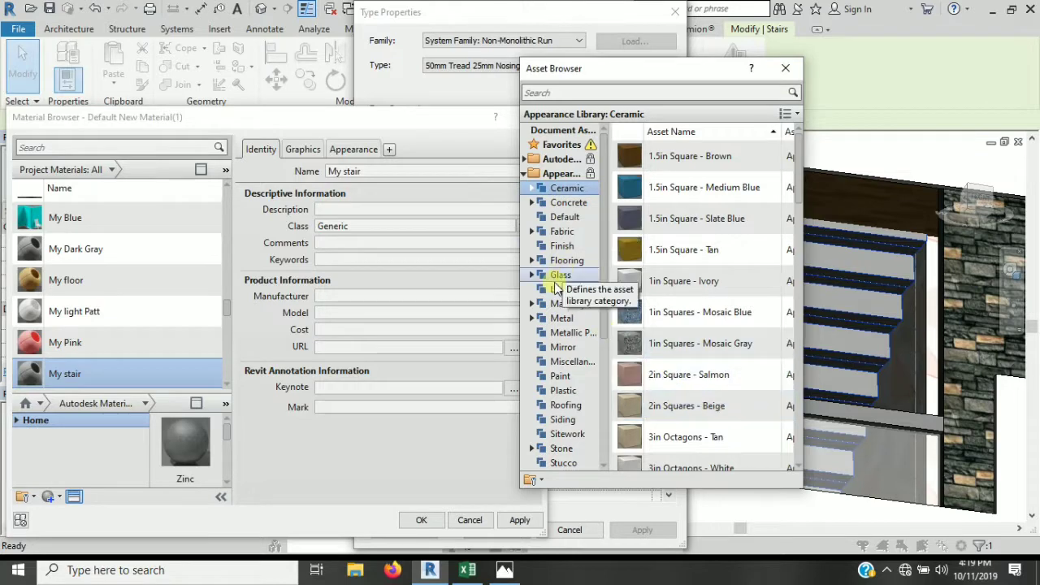
pyautogui.click(560, 376)
pyautogui.click(564, 347)
pyautogui.click(572, 334)
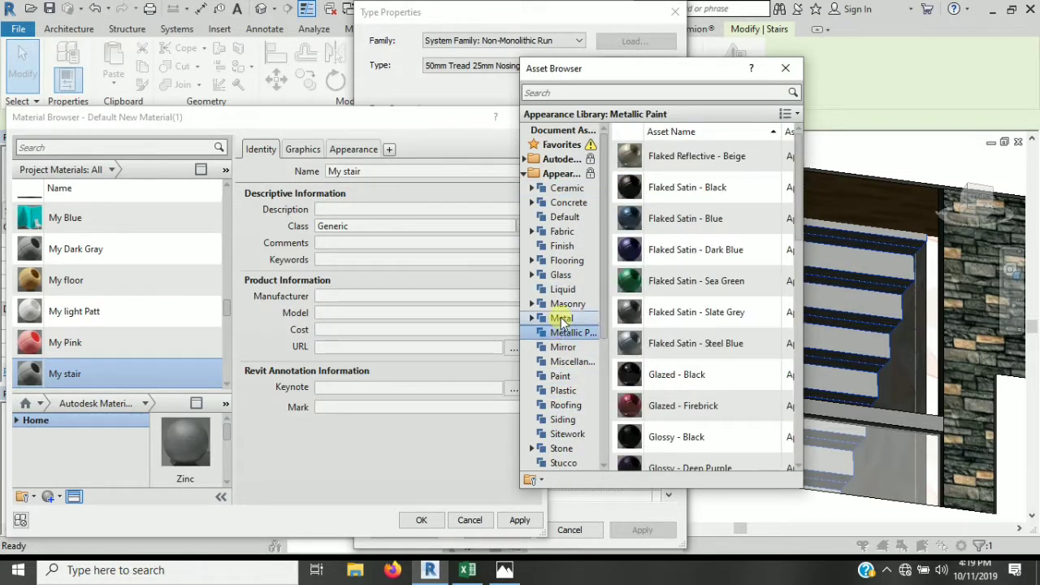
pyautogui.scroll(-3, 634, 276)
# Step: Give My stair the ceramic 1in Squares - Mosaic Blue appearance
pyautogui.click(561, 203)
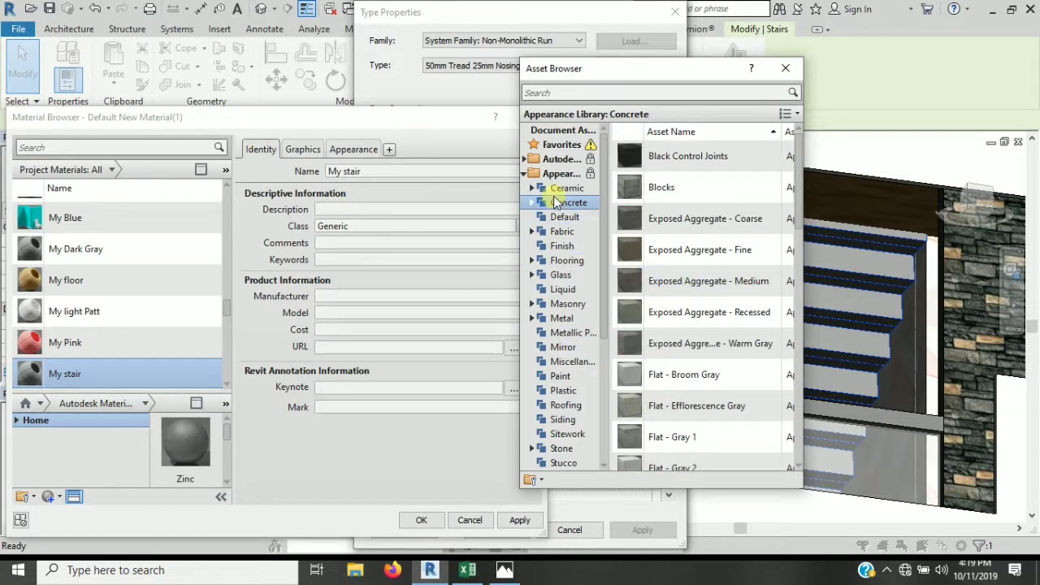
pyautogui.click(557, 190)
pyautogui.scroll(-1, 711, 329)
pyautogui.scroll(-3, 715, 337)
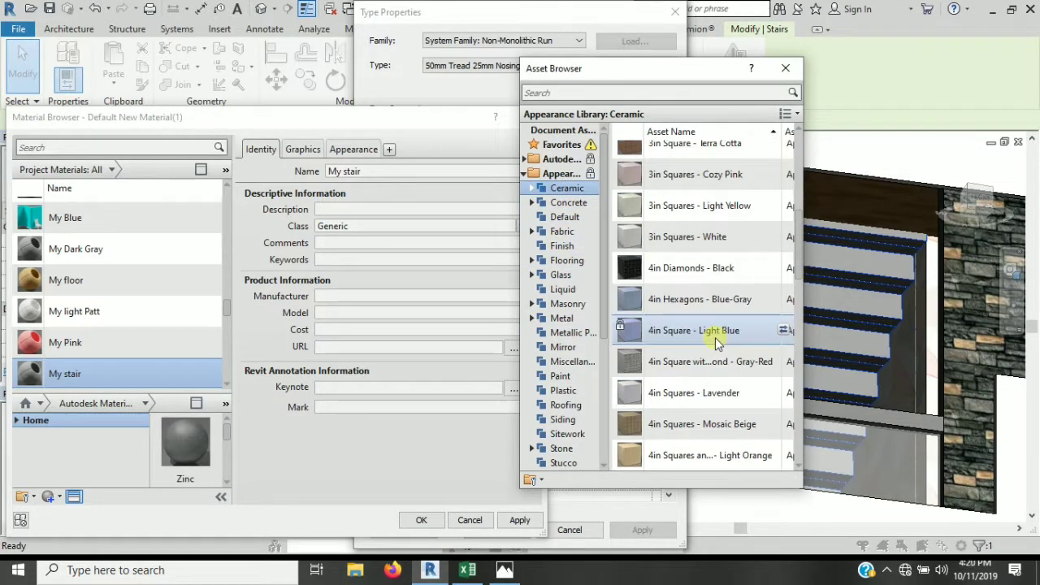
pyautogui.scroll(1, 715, 340)
pyautogui.scroll(3, 715, 337)
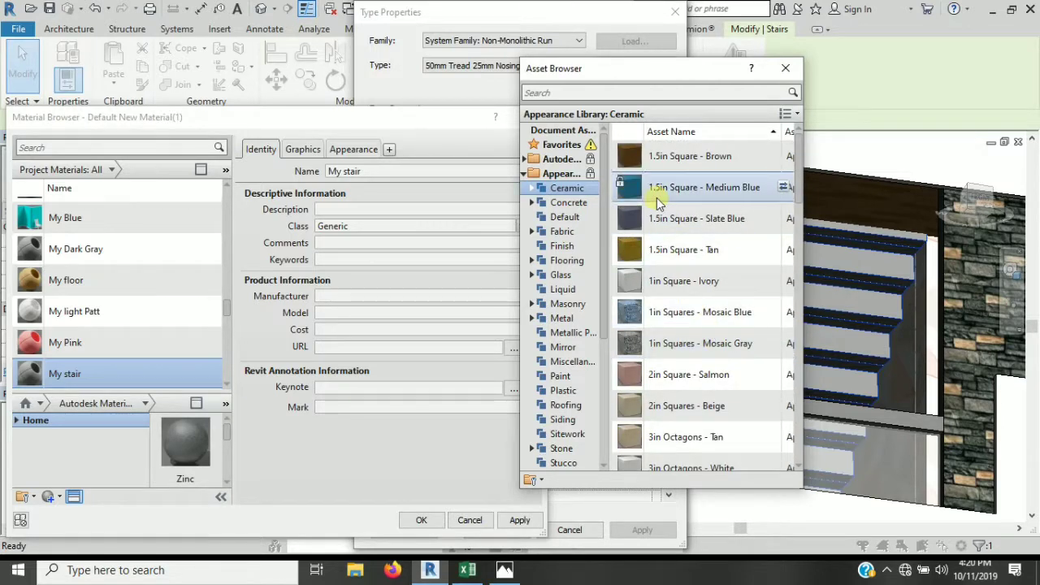
pyautogui.click(786, 312)
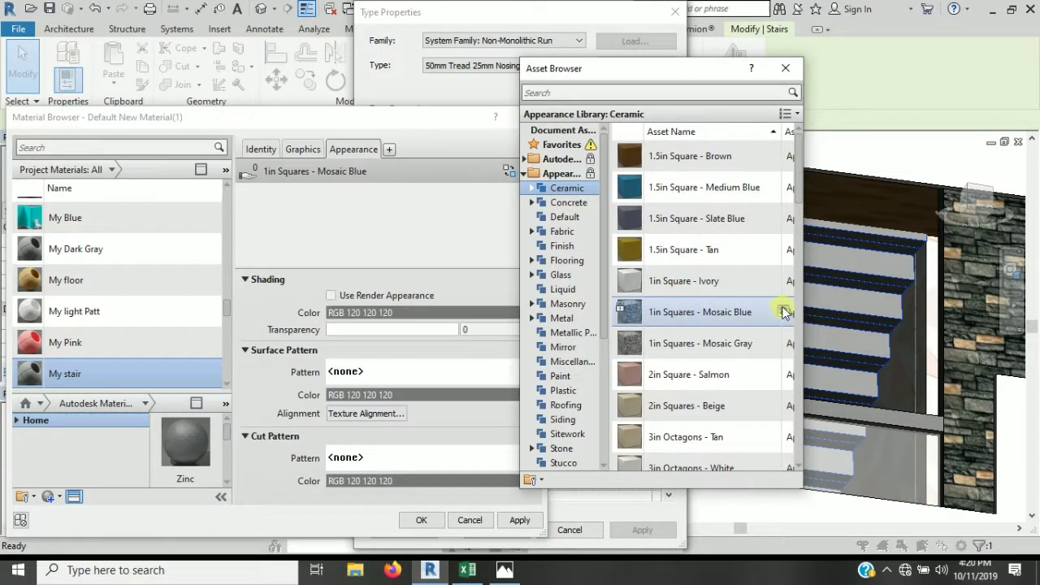
# Step: Apply the appearance and confirm My stair as the run type's tread material
pyautogui.click(788, 70)
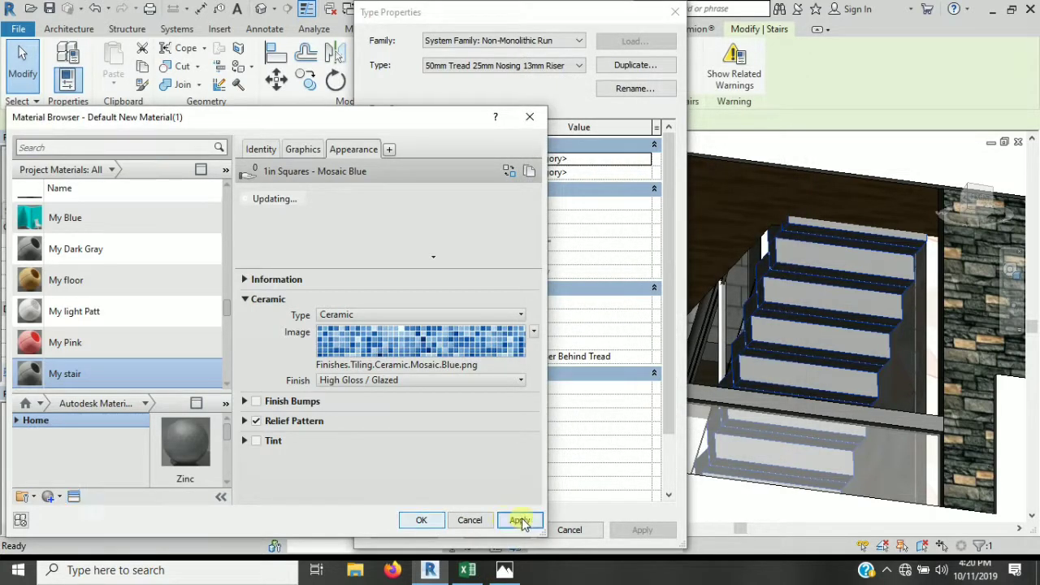
pyautogui.click(521, 521)
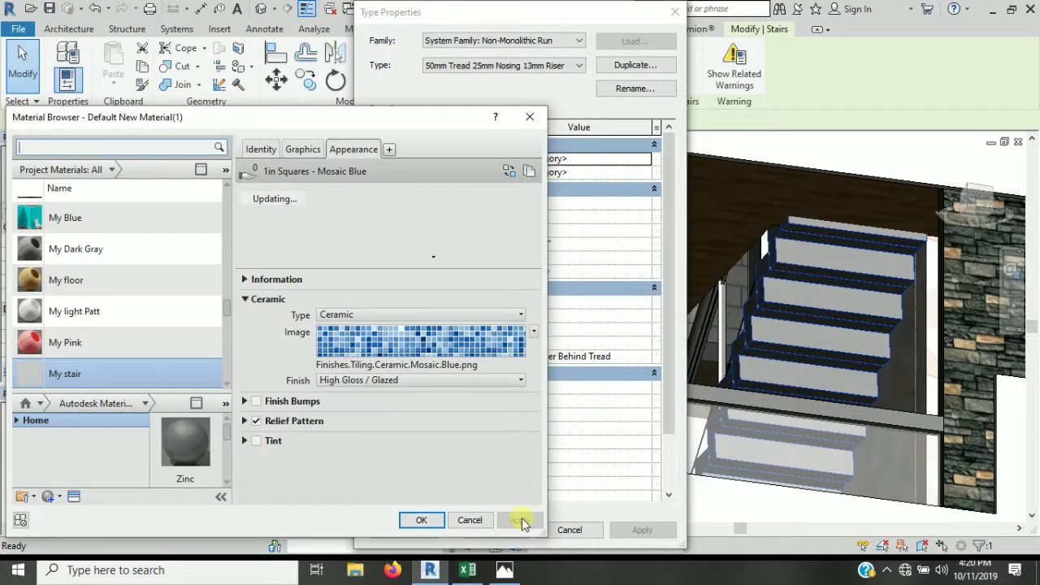
pyautogui.click(421, 521)
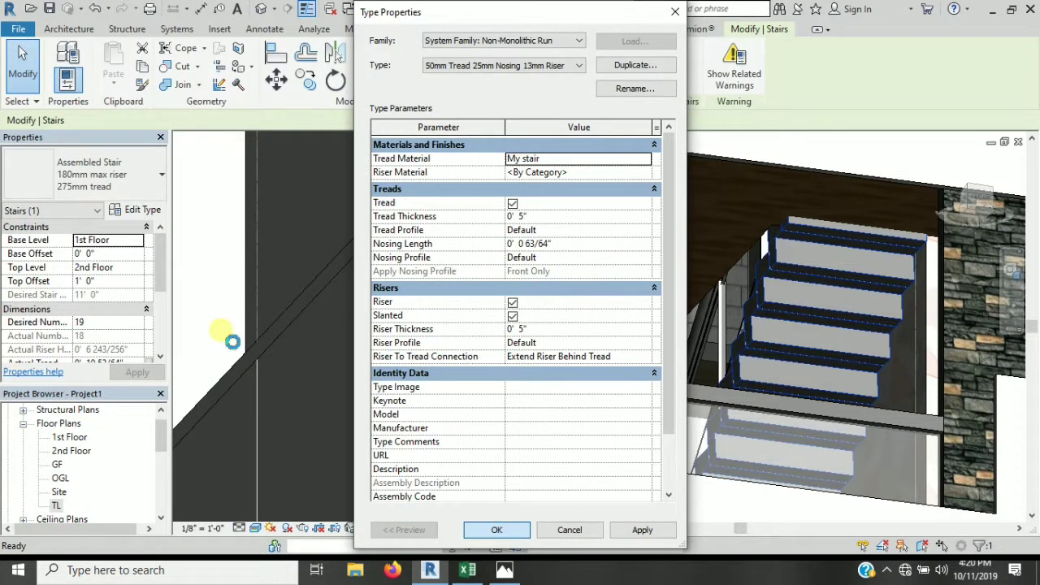
pyautogui.click(497, 532)
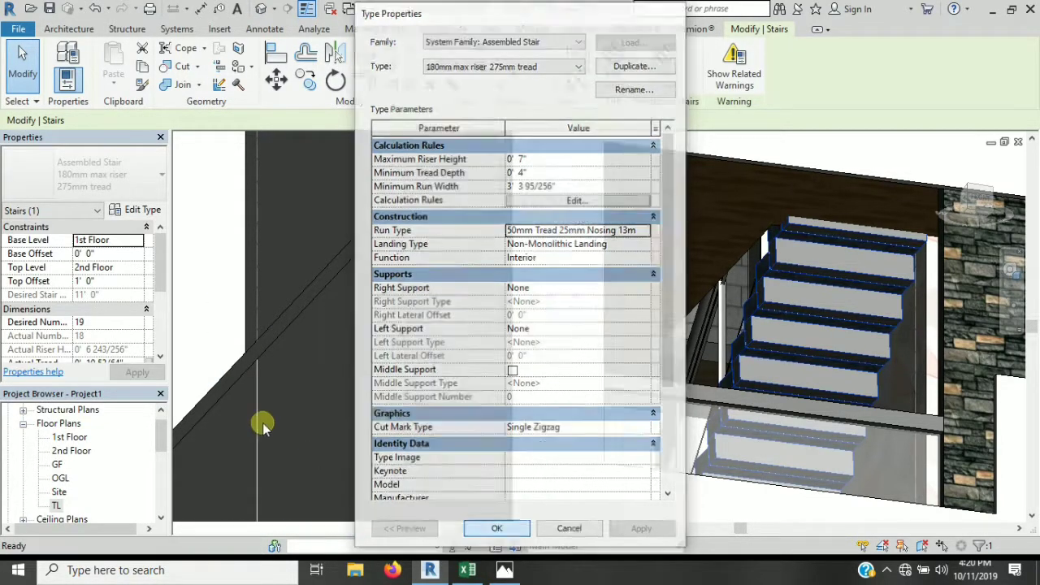
# Step: Clear the stair selection and orbit to view the tiled treads
pyautogui.scroll(3, 663, 299)
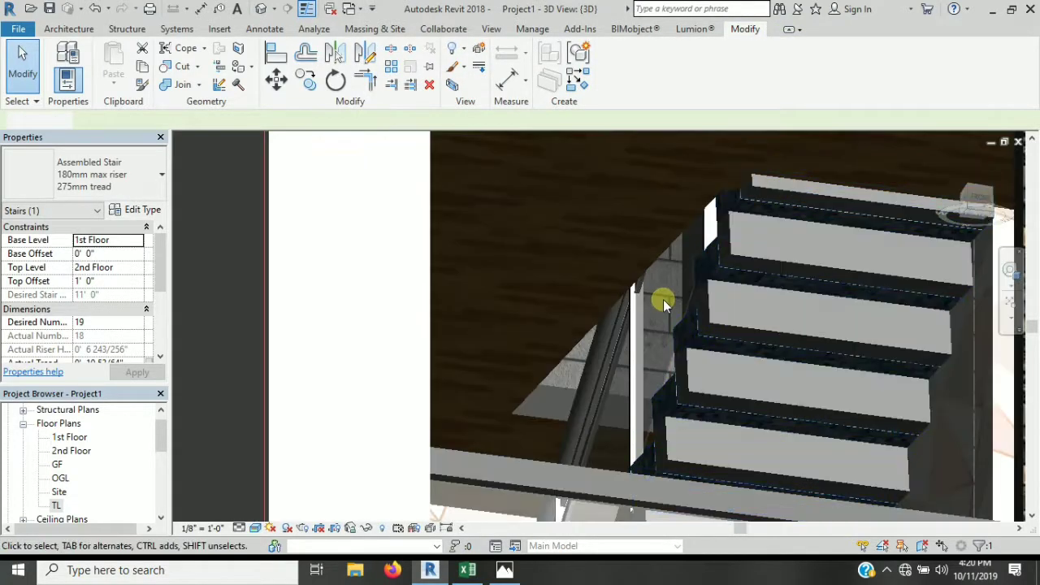
pyautogui.scroll(3, 663, 300)
pyautogui.press('Escape')
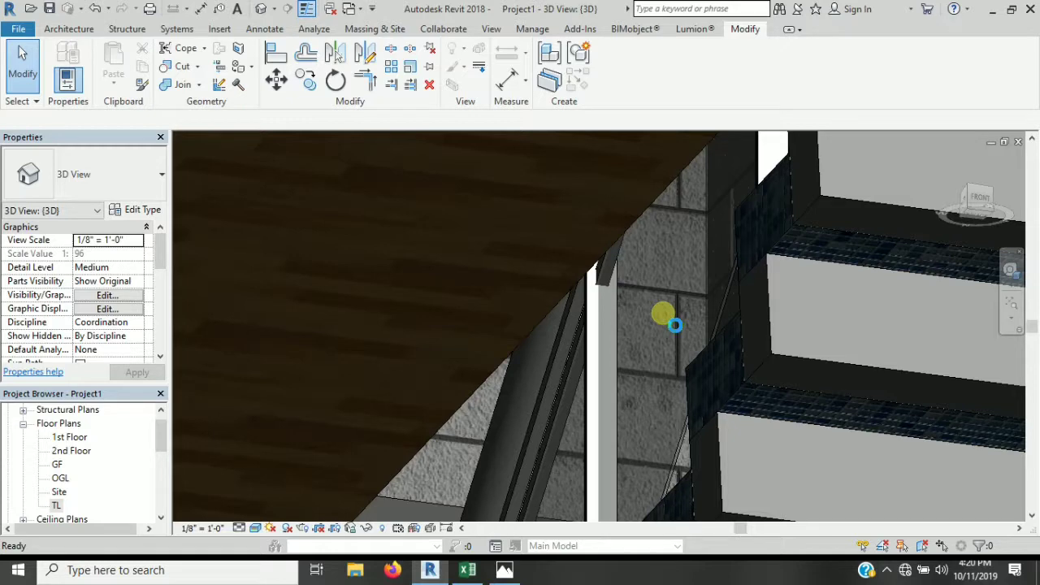
pyautogui.scroll(2, 785, 378)
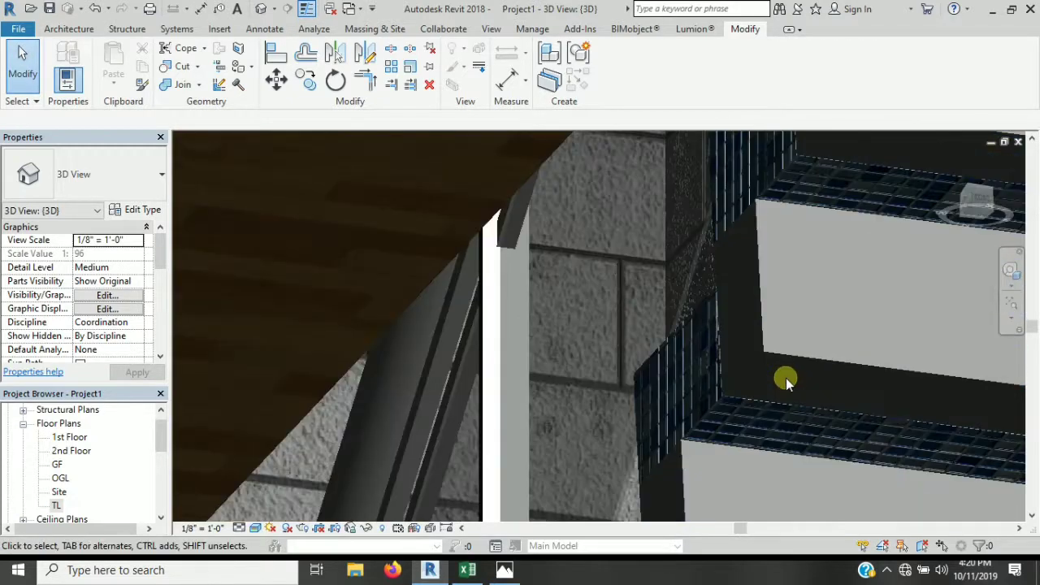
pyautogui.scroll(2, 680, 401)
pyautogui.moveTo(503, 403)
pyautogui.keyDown('shift'); pyautogui.mouseDown(button='middle')
pyautogui.moveTo(431, 308)
pyautogui.moveTo(586, 336)
pyautogui.mouseUp(button='middle'); pyautogui.keyUp('shift')
# Step: Reopen the stair run type's My stair tread material for editing
pyautogui.click(603, 346)
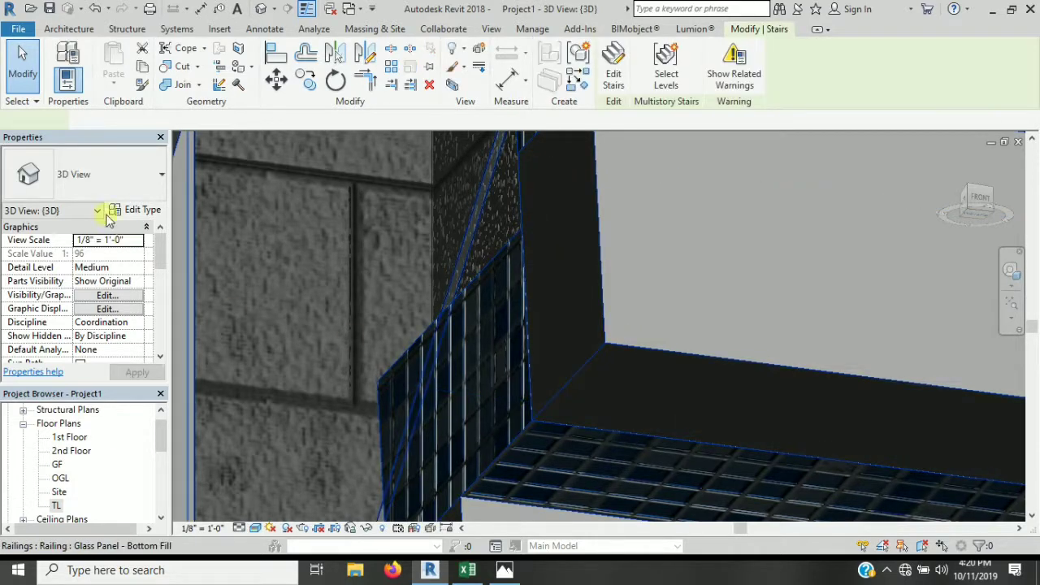
pyautogui.click(135, 211)
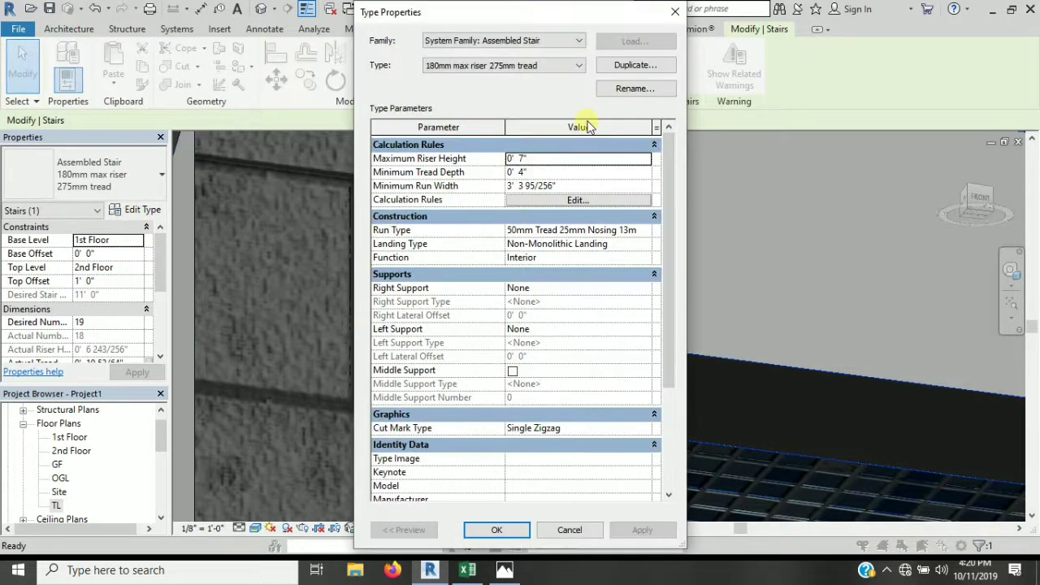
pyautogui.click(639, 231)
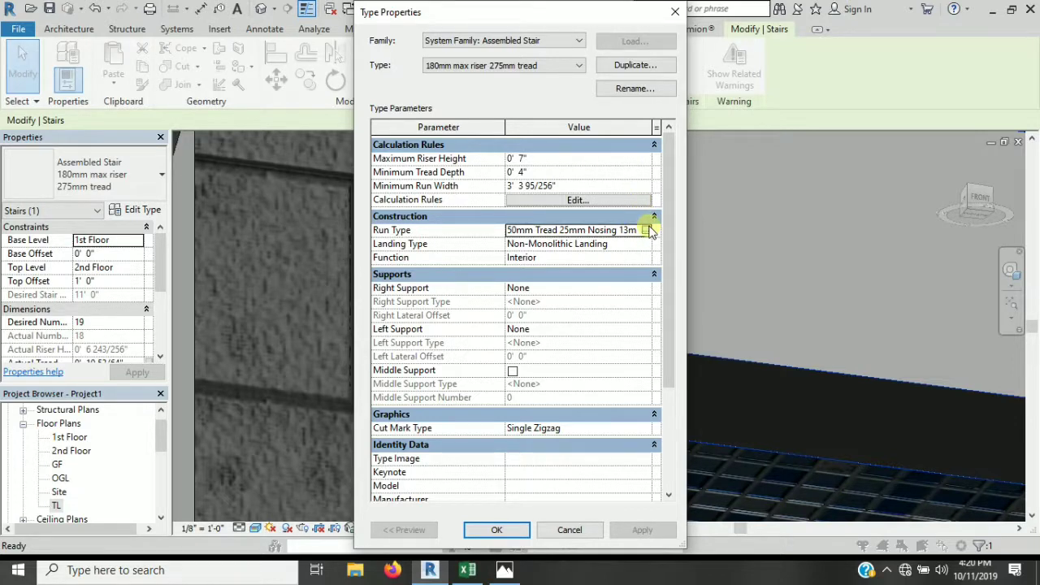
pyautogui.click(647, 230)
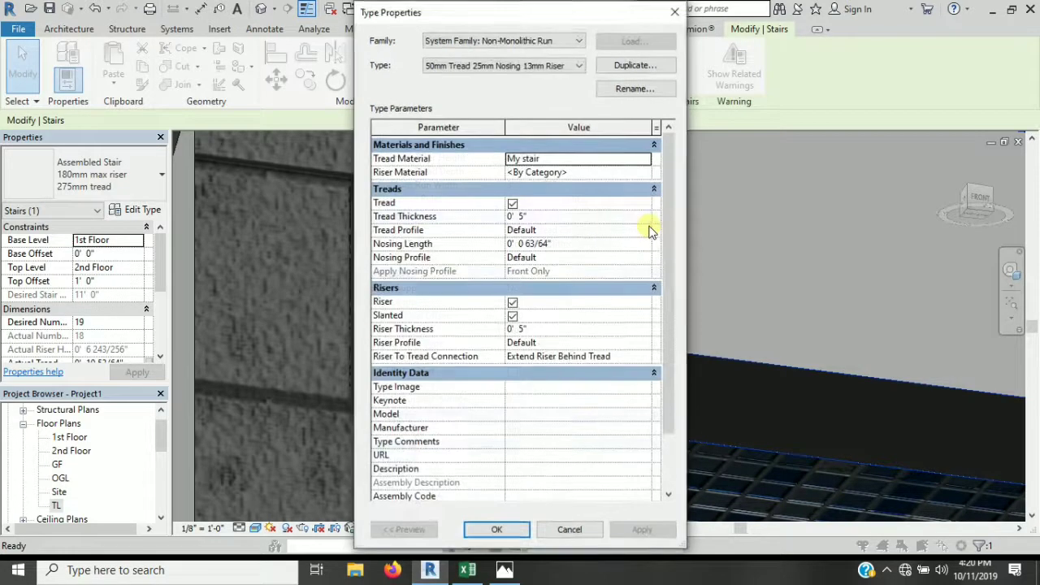
pyautogui.click(647, 160)
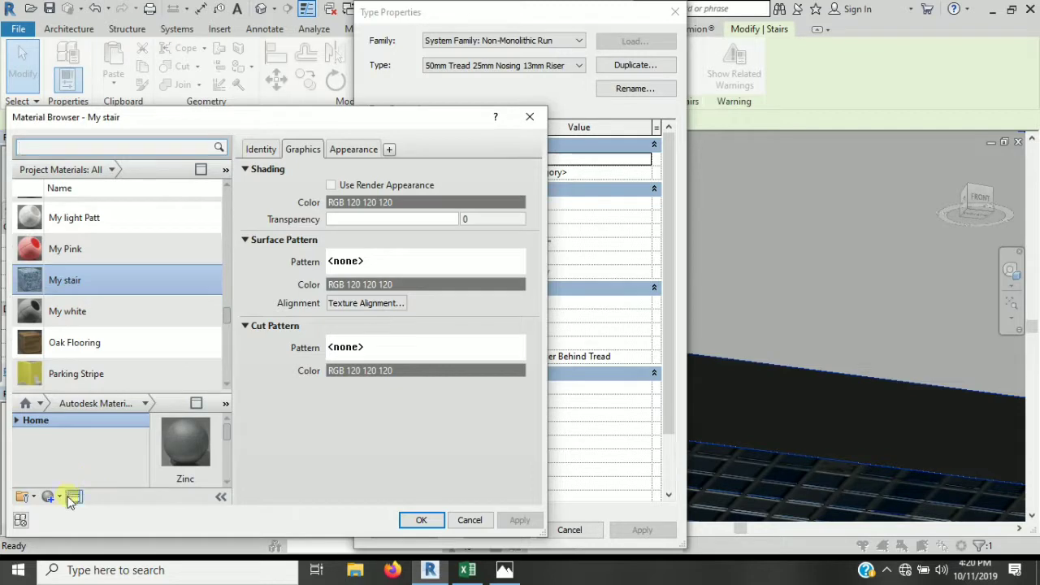
# Step: Replace My stair's appearance with 4in Diamonds - Black
pyautogui.click(73, 498)
pyautogui.click(534, 185)
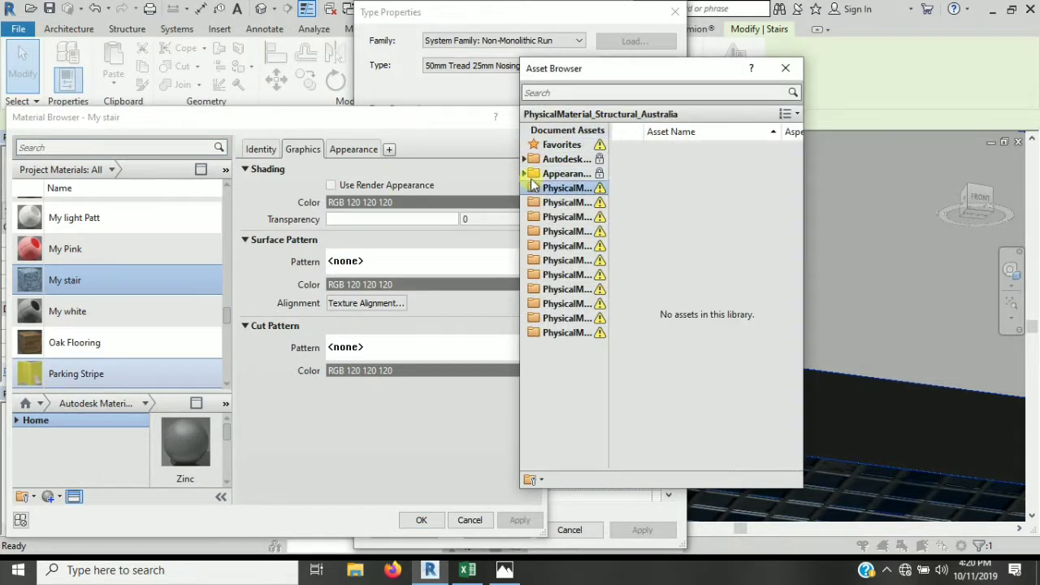
pyautogui.click(560, 174)
pyautogui.scroll(-1, 675, 301)
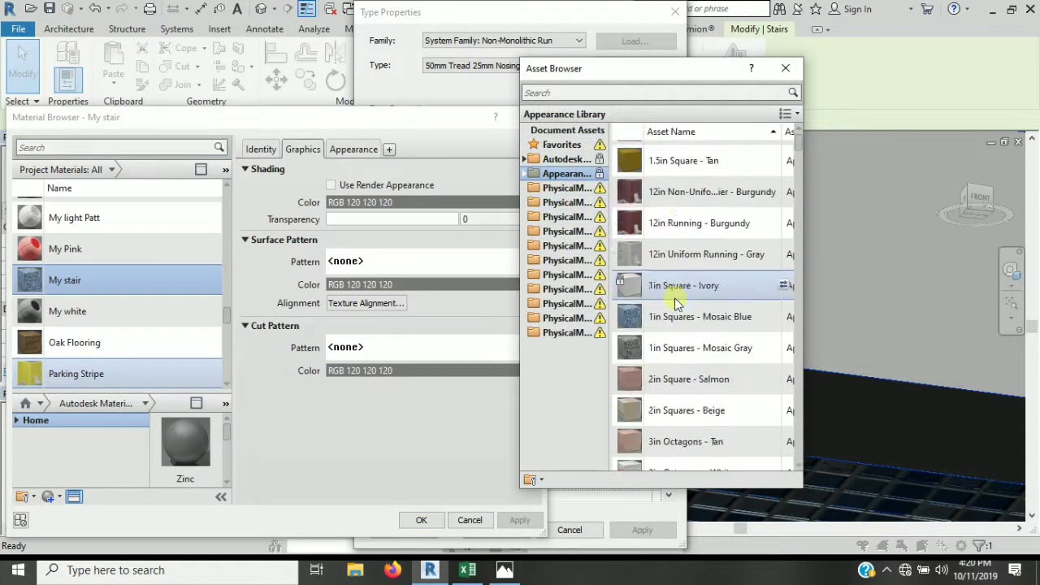
pyautogui.scroll(-2, 675, 298)
pyautogui.scroll(-1, 675, 297)
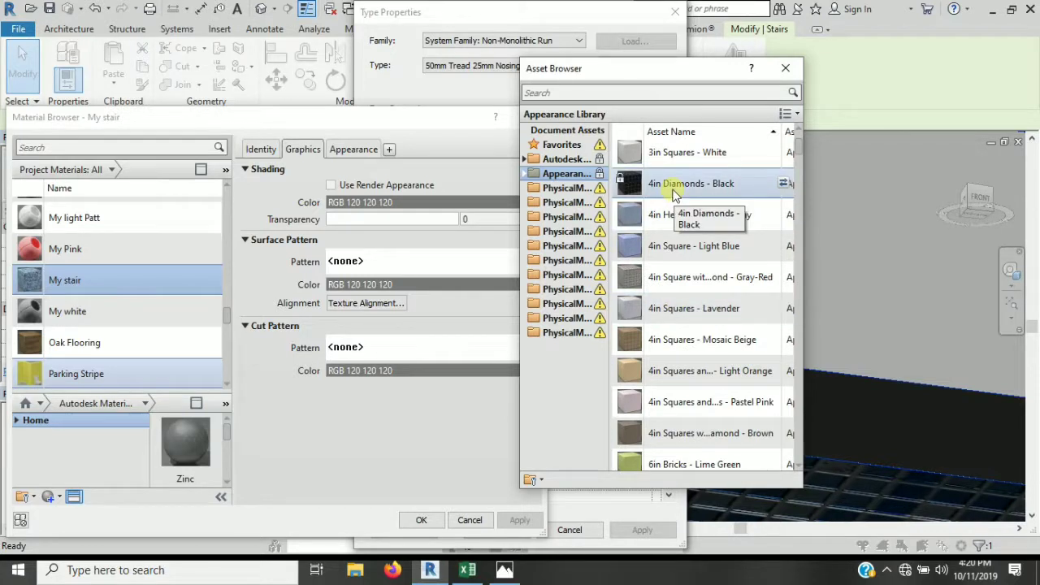
pyautogui.click(786, 184)
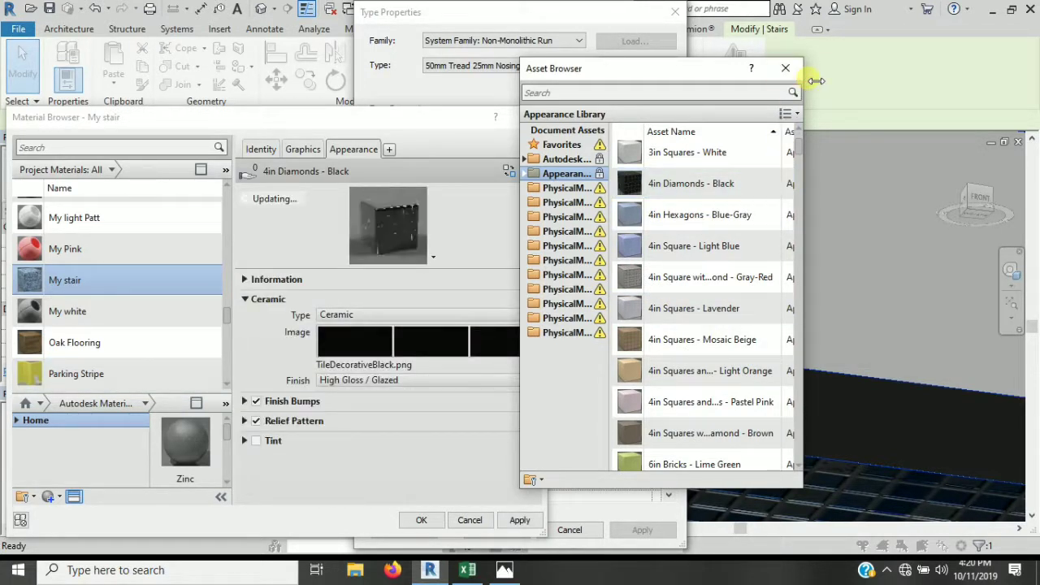
pyautogui.click(784, 76)
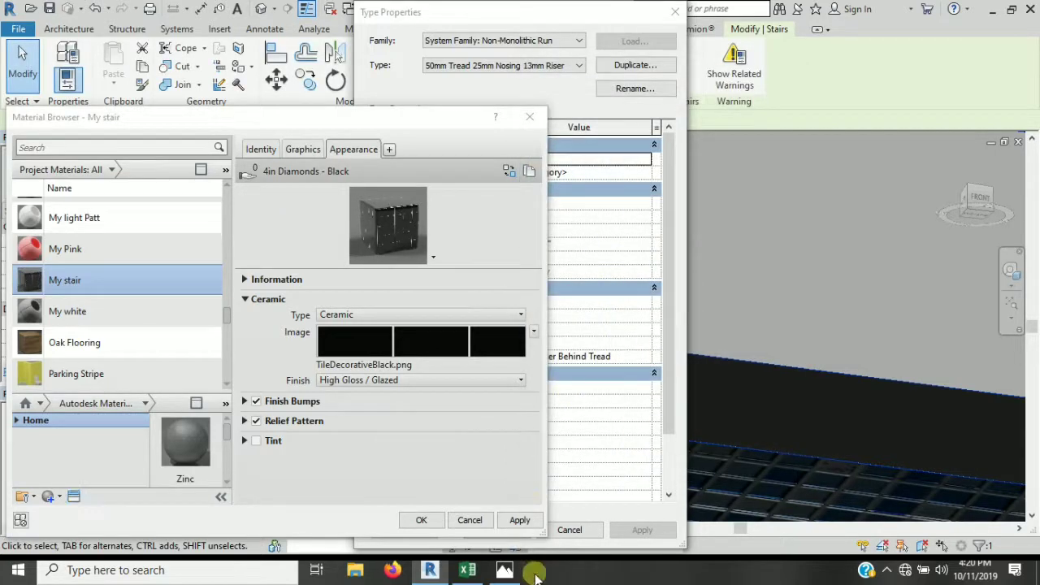
# Step: Keep My stair for treads, set it as the Riser Material, and accept the type changes
pyautogui.click(527, 524)
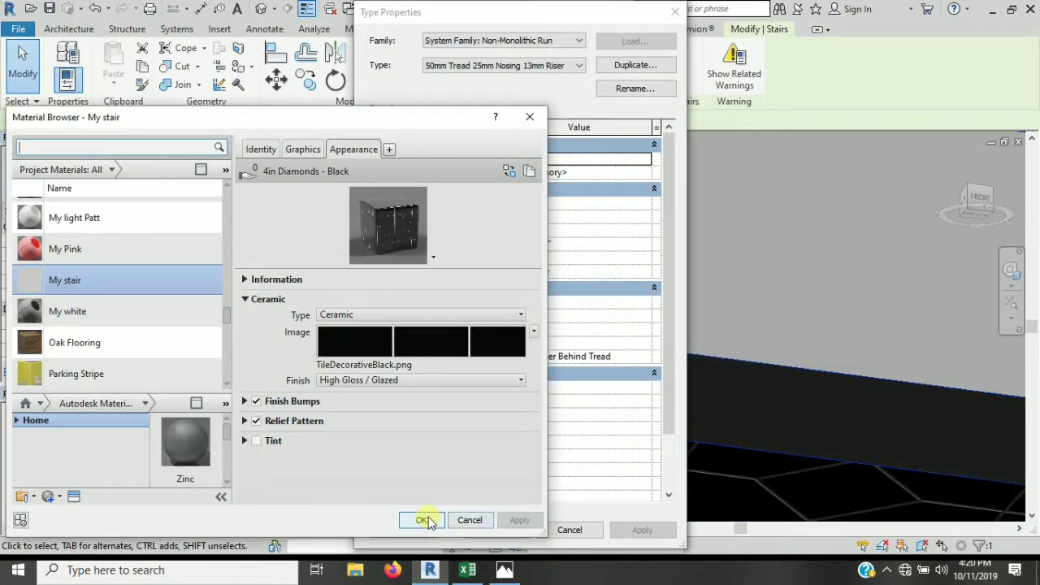
pyautogui.click(416, 521)
pyautogui.click(643, 173)
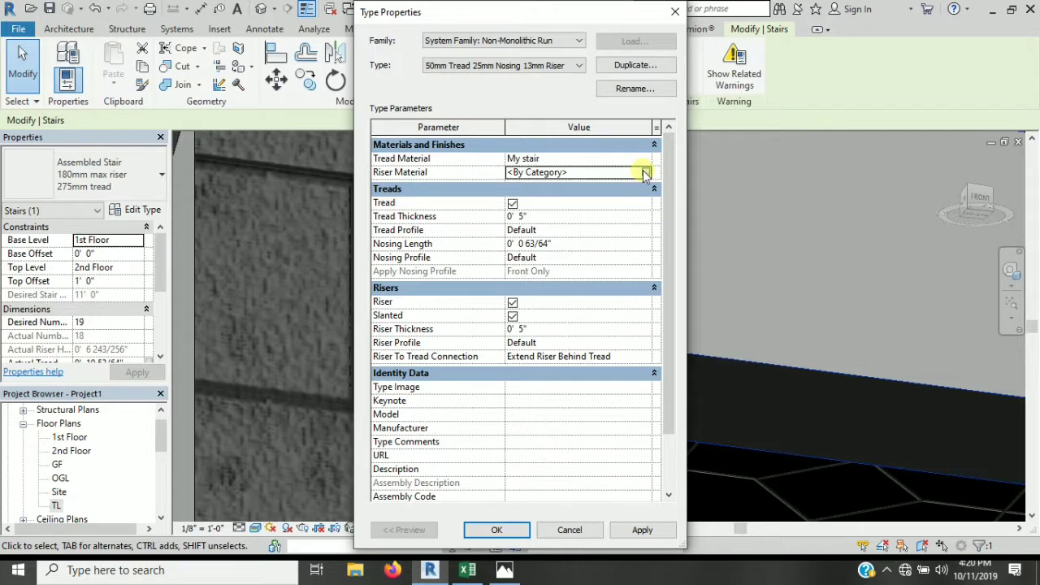
pyautogui.click(643, 173)
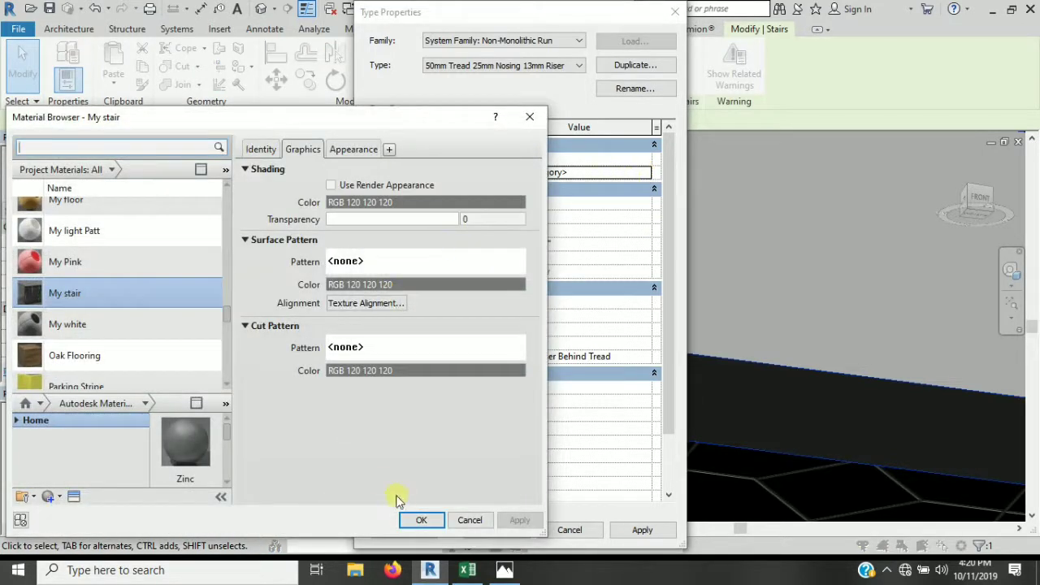
pyautogui.click(431, 522)
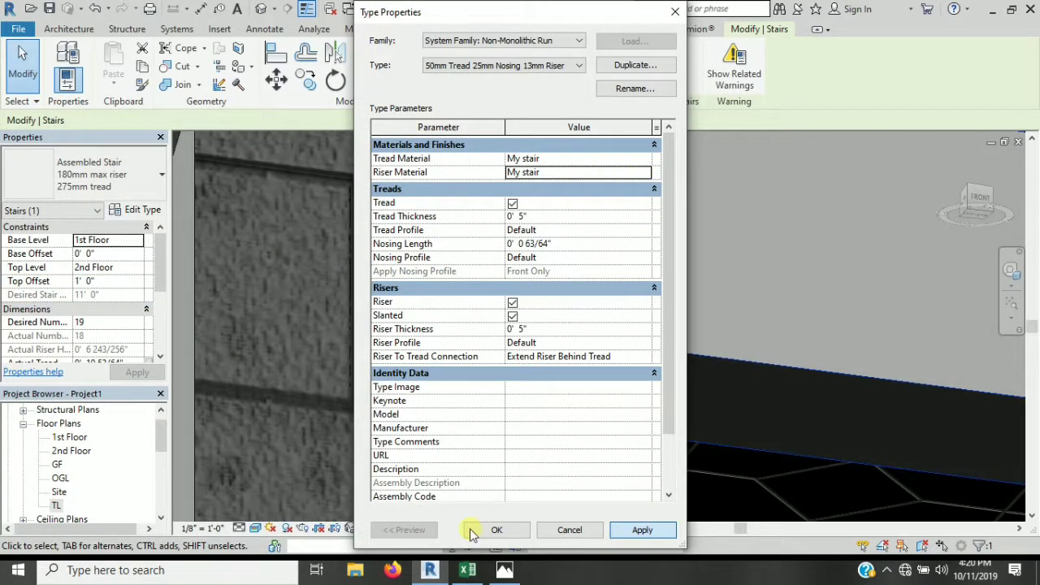
pyautogui.click(494, 530)
pyautogui.click(496, 530)
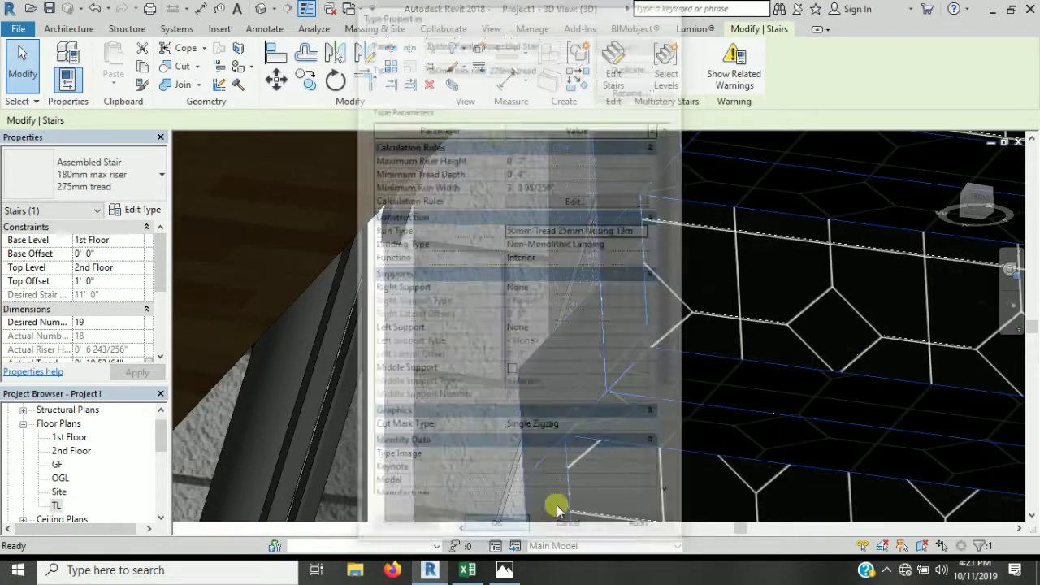
pyautogui.scroll(-3, 778, 340)
pyautogui.scroll(-2, 360, 318)
pyautogui.click(360, 318)
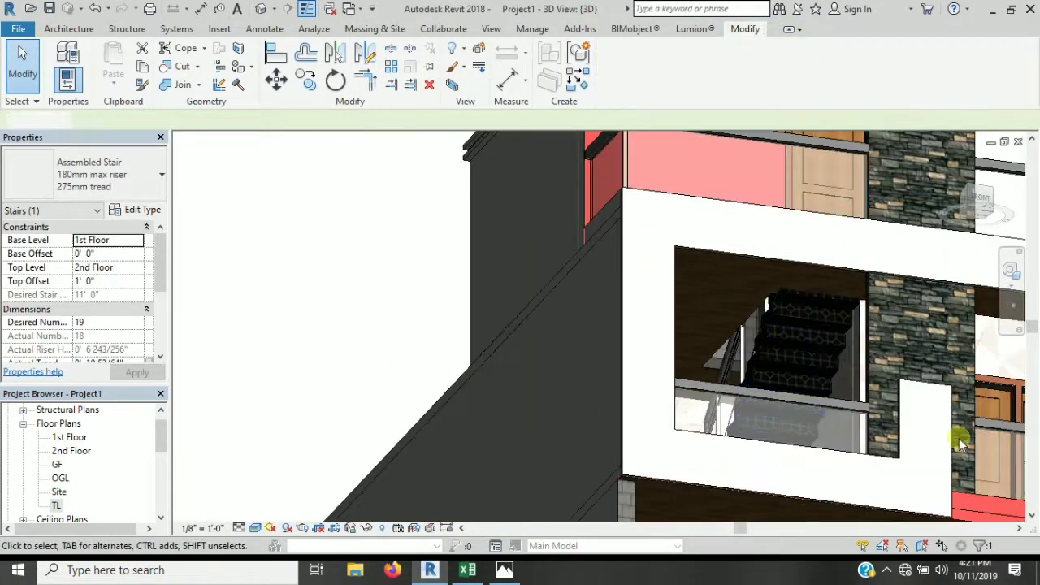
pyautogui.scroll(-3, 940, 427)
pyautogui.scroll(-2, 931, 422)
pyautogui.scroll(2, 928, 430)
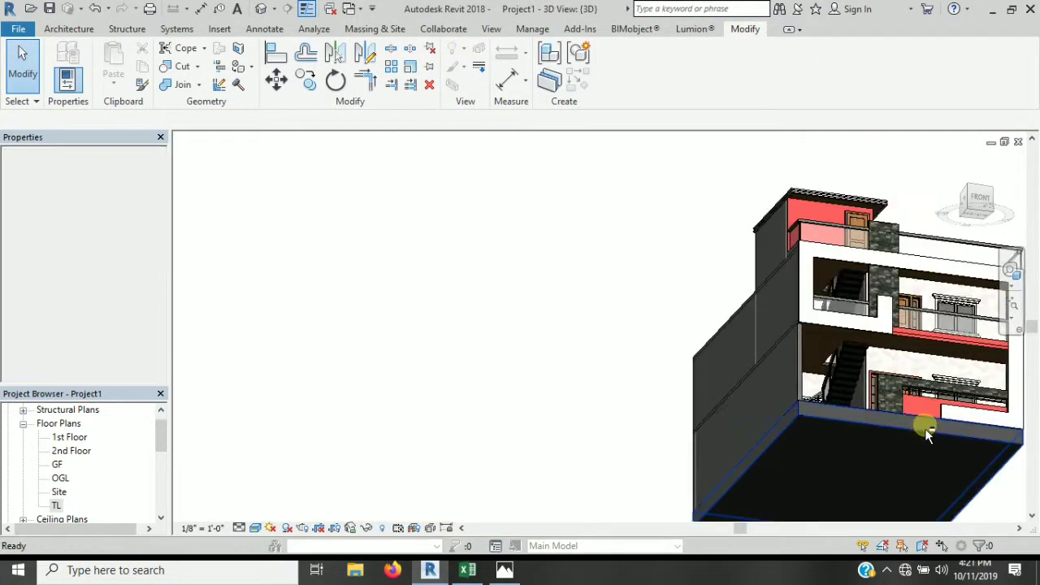
pyautogui.scroll(3, 889, 460)
pyautogui.moveTo(882, 382)
pyautogui.keyDown('shift'); pyautogui.mouseDown(button='middle')
pyautogui.moveTo(864, 480)
pyautogui.moveTo(817, 514)
pyautogui.moveTo(918, 423)
pyautogui.moveTo(860, 418)
pyautogui.mouseUp(button='middle'); pyautogui.keyUp('shift')
pyautogui.scroll(3, 829, 365)
pyautogui.scroll(2, 816, 355)
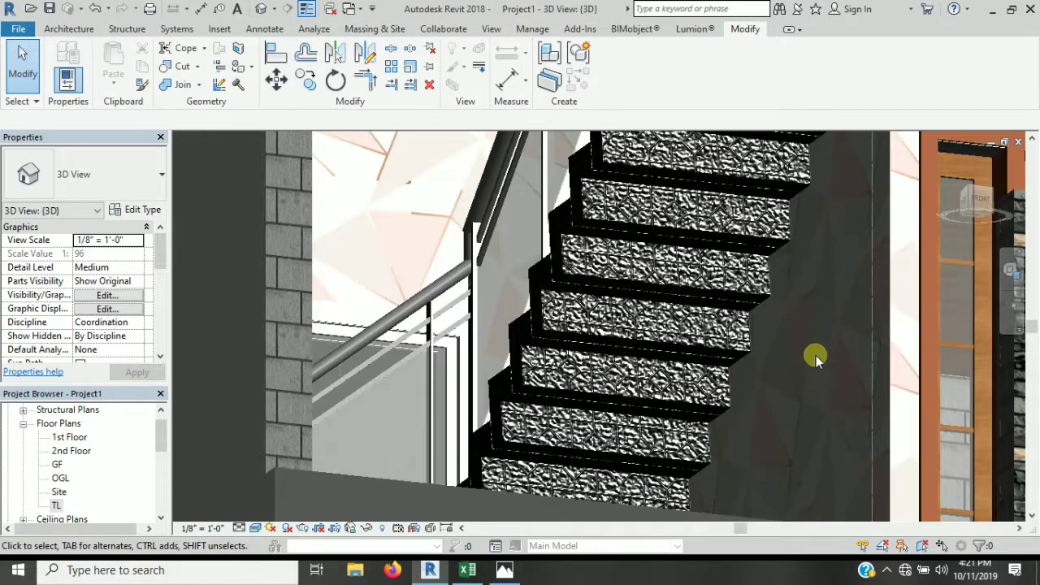
pyautogui.scroll(-2, 816, 356)
pyautogui.scroll(-3, 805, 406)
pyautogui.moveTo(794, 464)
pyautogui.keyDown('shift'); pyautogui.mouseDown(button='middle')
pyautogui.moveTo(813, 447)
pyautogui.moveTo(882, 457)
pyautogui.mouseUp(button='middle'); pyautogui.keyUp('shift')
pyautogui.scroll(3, 825, 438)
pyautogui.scroll(2, 883, 459)
pyautogui.scroll(2, 852, 433)
pyautogui.scroll(1, 849, 409)
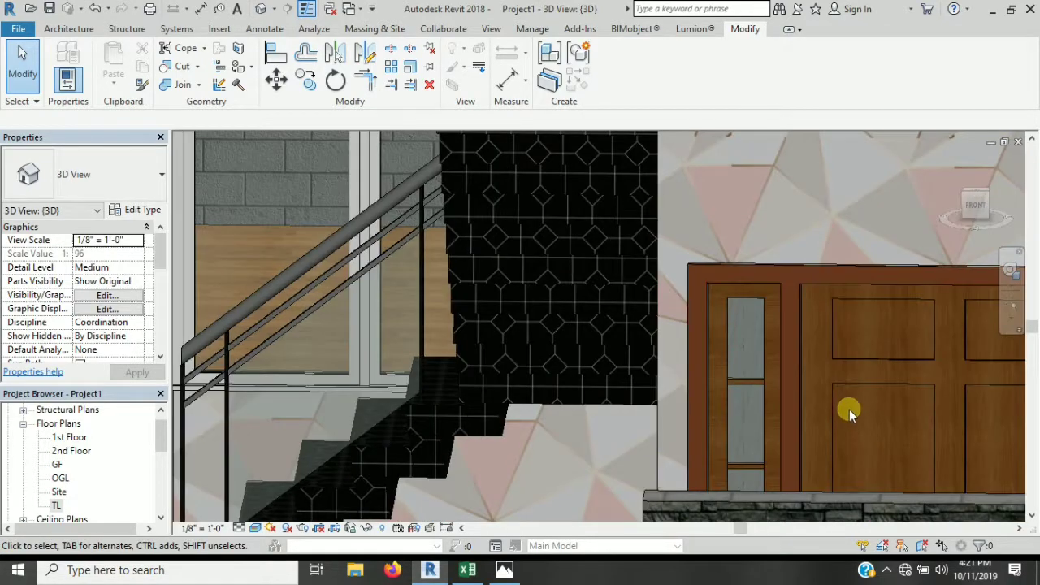
pyautogui.scroll(-2, 844, 395)
pyautogui.moveTo(843, 395)
pyautogui.keyDown('shift'); pyautogui.mouseDown(button='middle')
pyautogui.moveTo(605, 501)
pyautogui.moveTo(647, 366)
pyautogui.mouseUp(button='middle'); pyautogui.keyUp('shift')
pyautogui.scroll(2, 663, 354)
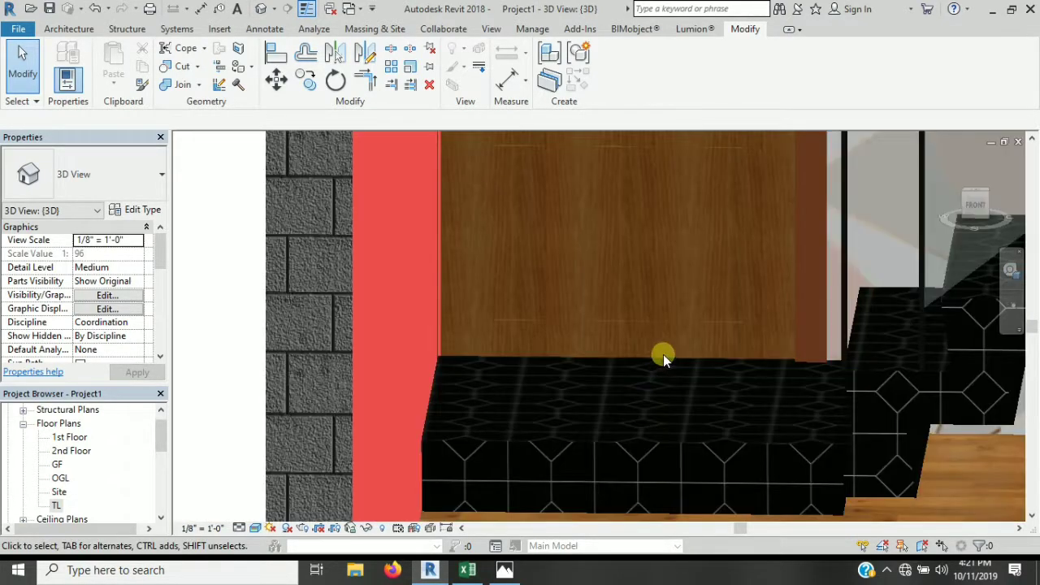
pyautogui.scroll(-2, 663, 354)
pyautogui.scroll(-2, 669, 350)
pyautogui.scroll(-3, 672, 355)
pyautogui.moveTo(800, 457)
pyautogui.keyDown('shift'); pyautogui.mouseDown(button='middle')
pyautogui.moveTo(774, 448)
pyautogui.moveTo(889, 220)
pyautogui.mouseUp(button='middle'); pyautogui.keyUp('shift')
pyautogui.scroll(2, 759, 390)
pyautogui.scroll(2, 750, 232)
pyautogui.keyDown('shift'); pyautogui.moveTo(750, 233); pyautogui.dragTo(718, 115, button='middle'); pyautogui.keyUp('shift')
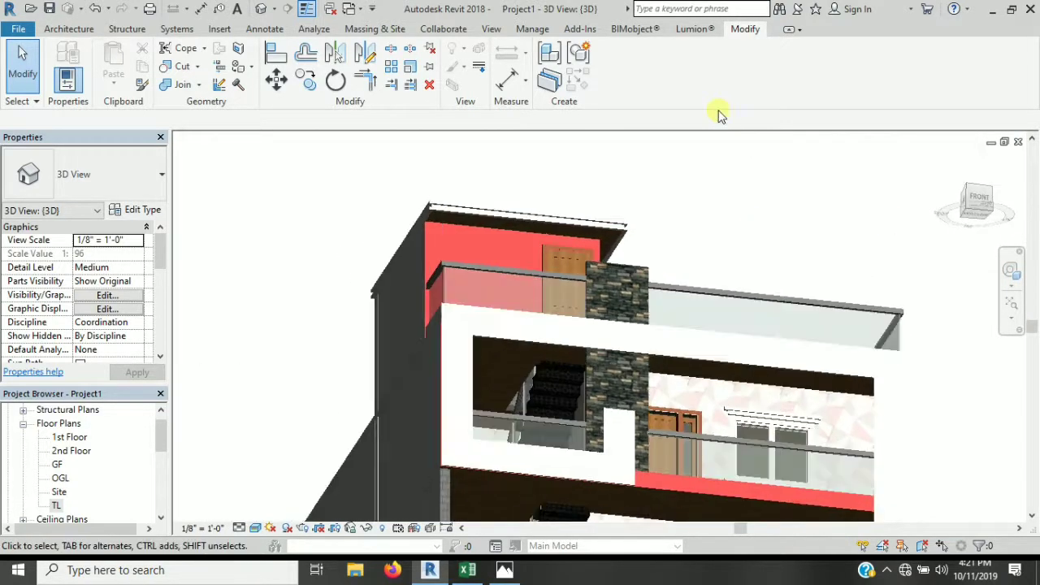
pyautogui.scroll(1, 658, 170)
pyautogui.scroll(3, 739, 178)
pyautogui.scroll(-2, 732, 188)
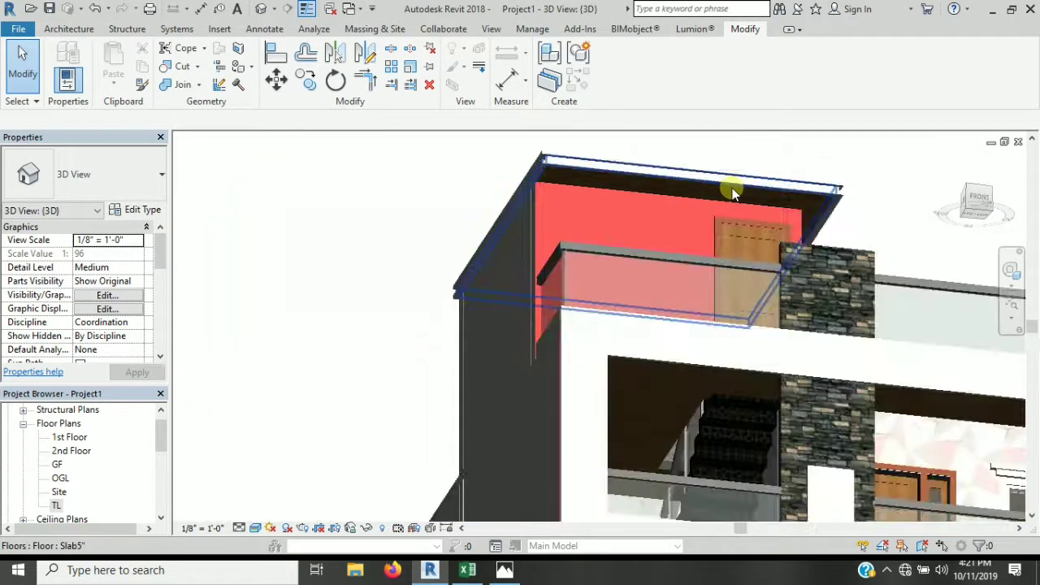
pyautogui.scroll(-4, 733, 188)
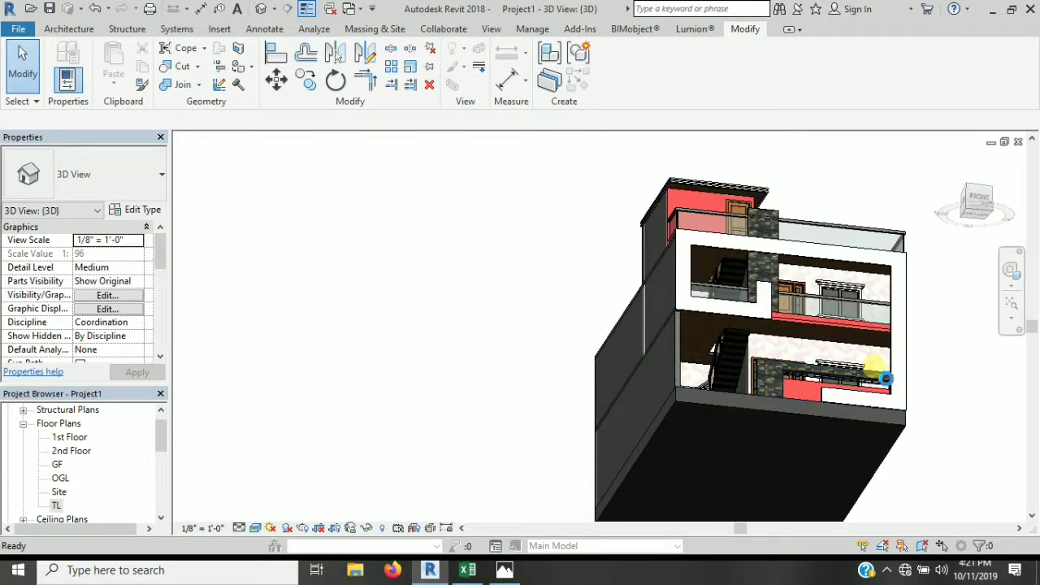
pyautogui.scroll(5, 811, 392)
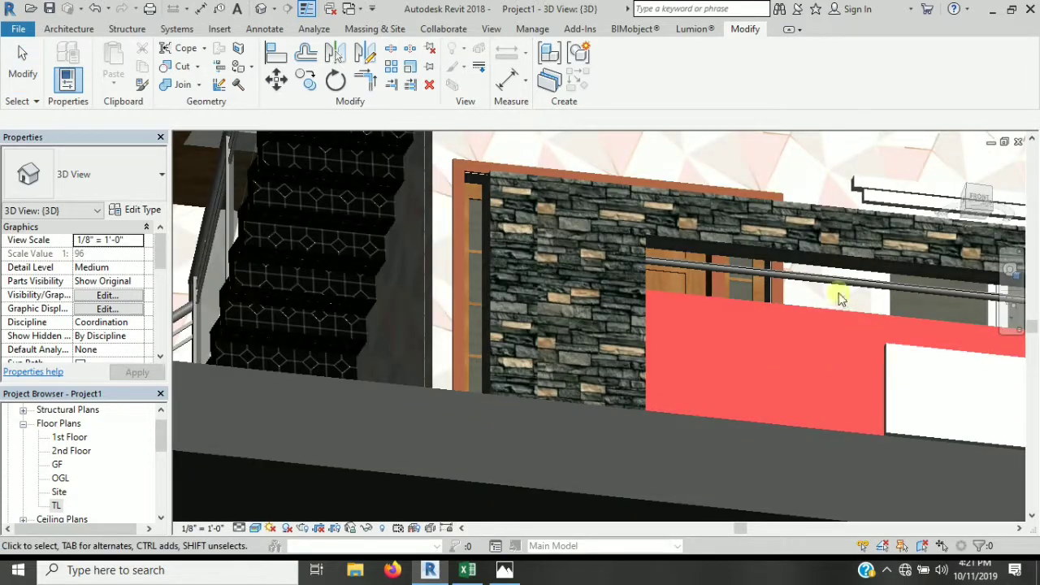
pyautogui.scroll(-1, 829, 244)
pyautogui.scroll(-4, 801, 418)
pyautogui.keyDown('shift'); pyautogui.moveTo(801, 418); pyautogui.dragTo(774, 534, button='middle'); pyautogui.keyUp('shift')
pyautogui.scroll(5, 674, 366)
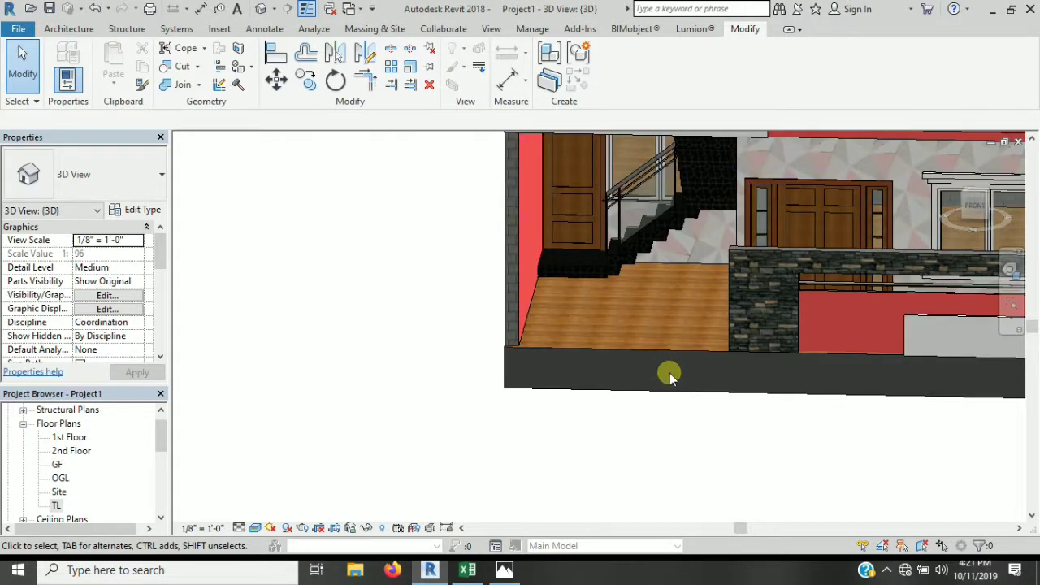
# Step: Paint the plinth's front face with the My white material
pyautogui.press('p')
pyautogui.press('t')
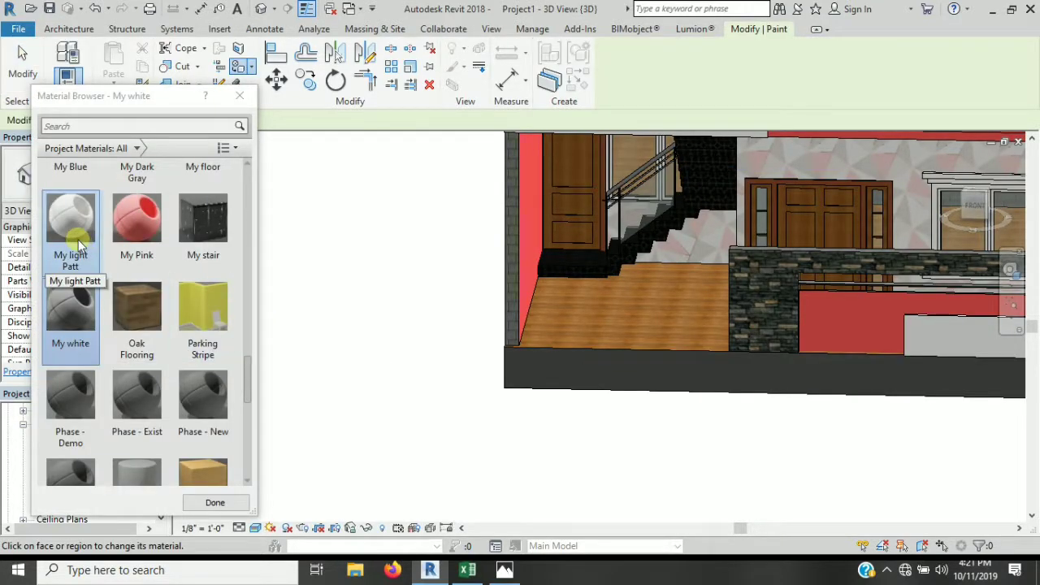
pyautogui.click(75, 235)
pyautogui.click(72, 325)
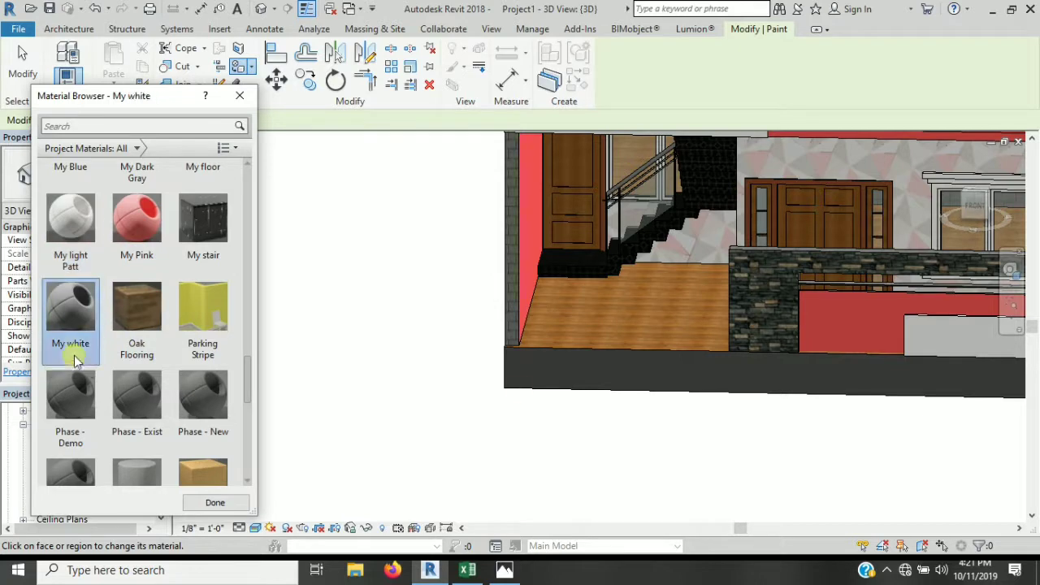
pyautogui.click(573, 363)
pyautogui.click(240, 95)
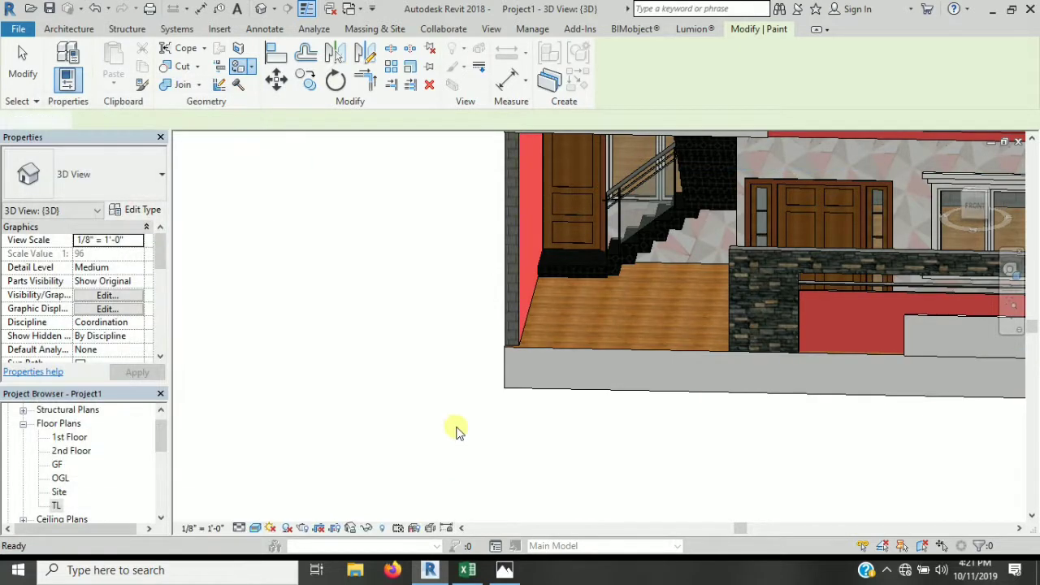
pyautogui.press('Escape')
pyautogui.scroll(-3, 456, 430)
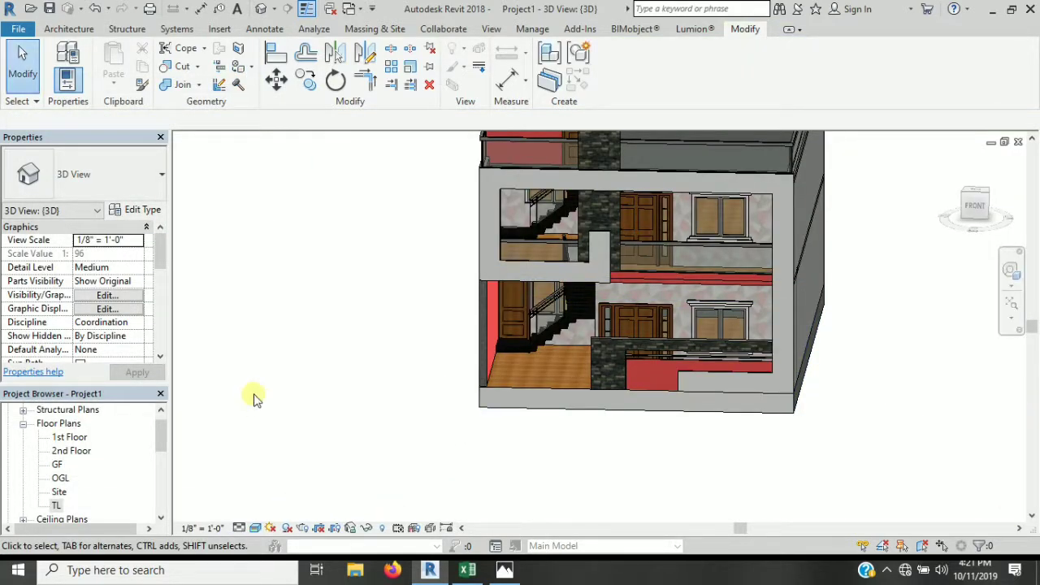
pyautogui.click(68, 29)
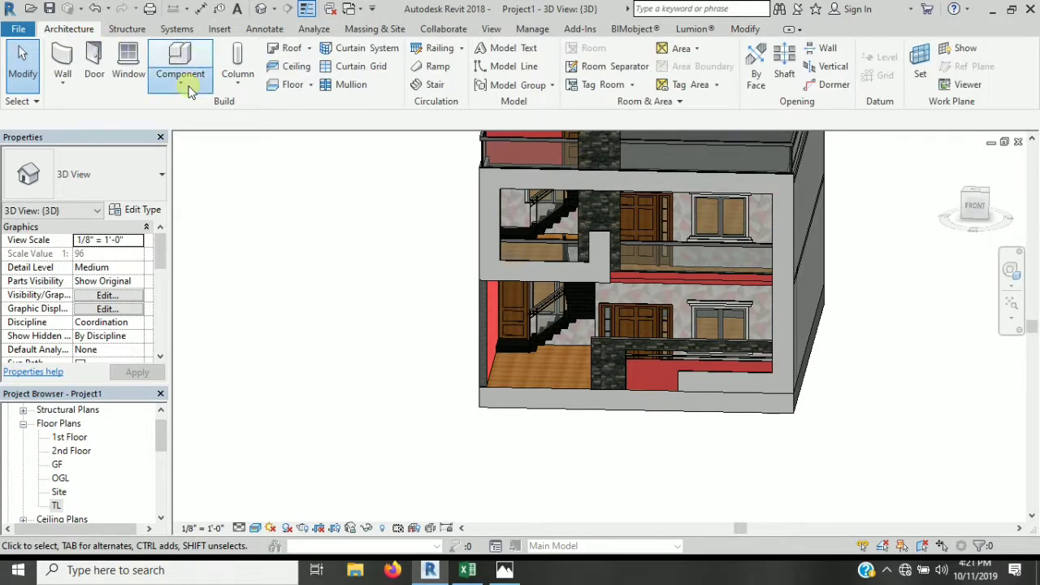
pyautogui.click(181, 77)
pyautogui.click(660, 435)
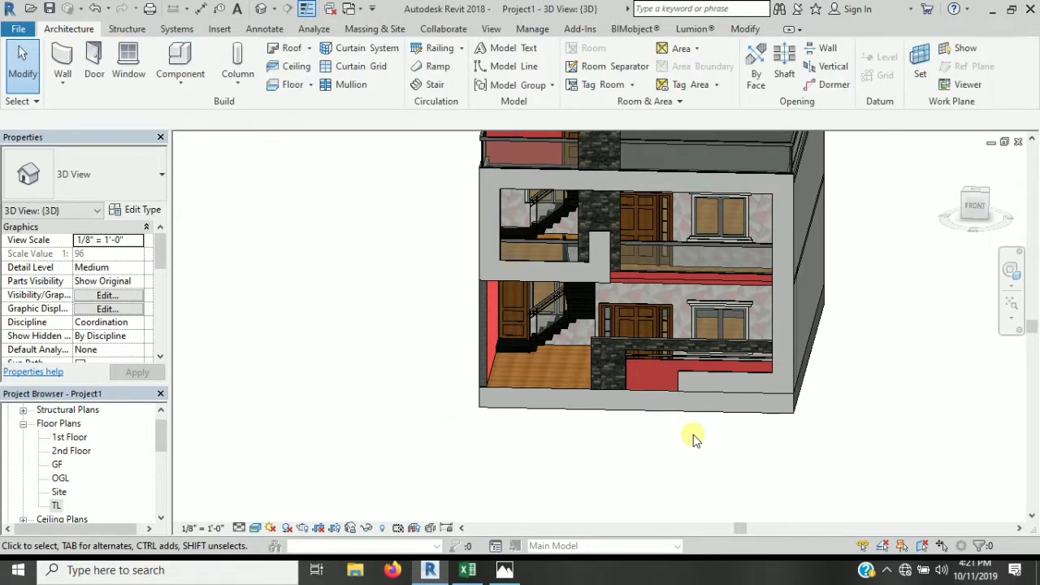
pyautogui.scroll(-3, 718, 446)
pyautogui.moveTo(894, 279)
pyautogui.keyDown('shift'); pyautogui.mouseDown(button='middle')
pyautogui.moveTo(529, 430)
pyautogui.moveTo(670, 234)
pyautogui.moveTo(685, 293)
pyautogui.mouseUp(button='middle'); pyautogui.keyUp('shift')
pyautogui.scroll(2, 686, 293)
pyautogui.keyDown('shift'); pyautogui.moveTo(738, 267); pyautogui.dragTo(738, 232, button='middle'); pyautogui.keyUp('shift')
pyautogui.scroll(3, 806, 290)
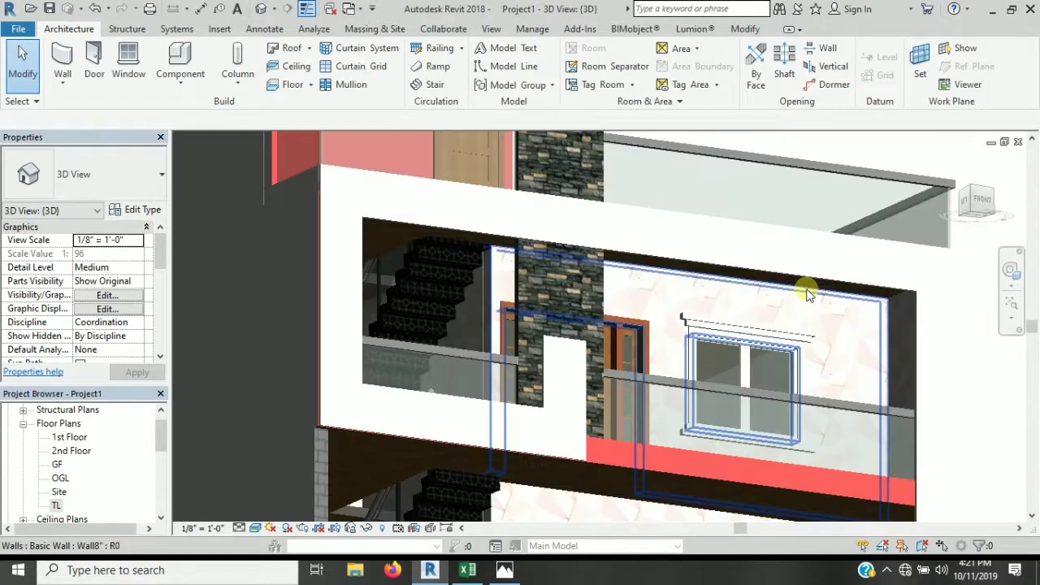
pyautogui.scroll(-3, 809, 314)
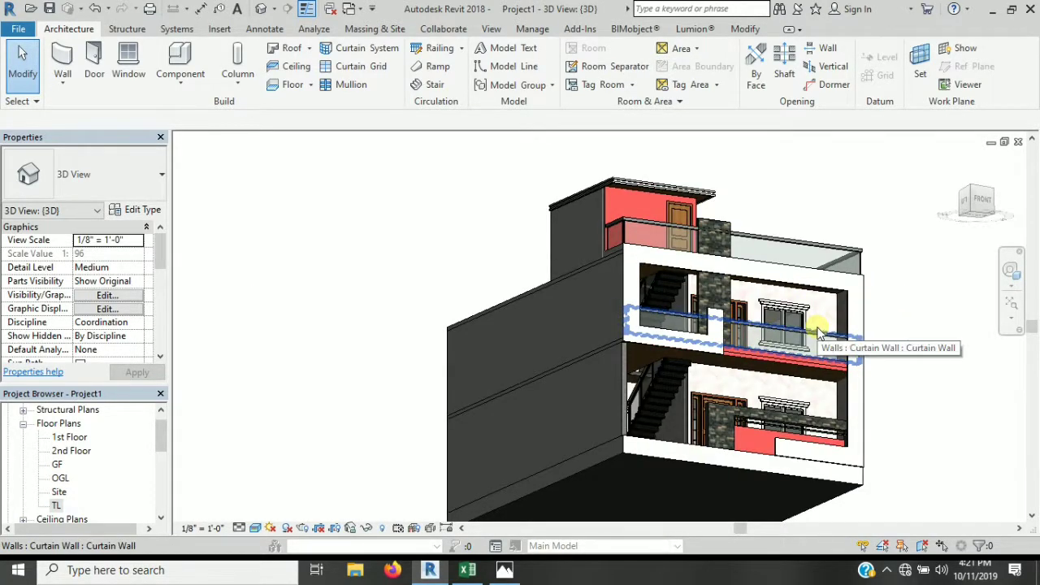
pyautogui.scroll(4, 817, 332)
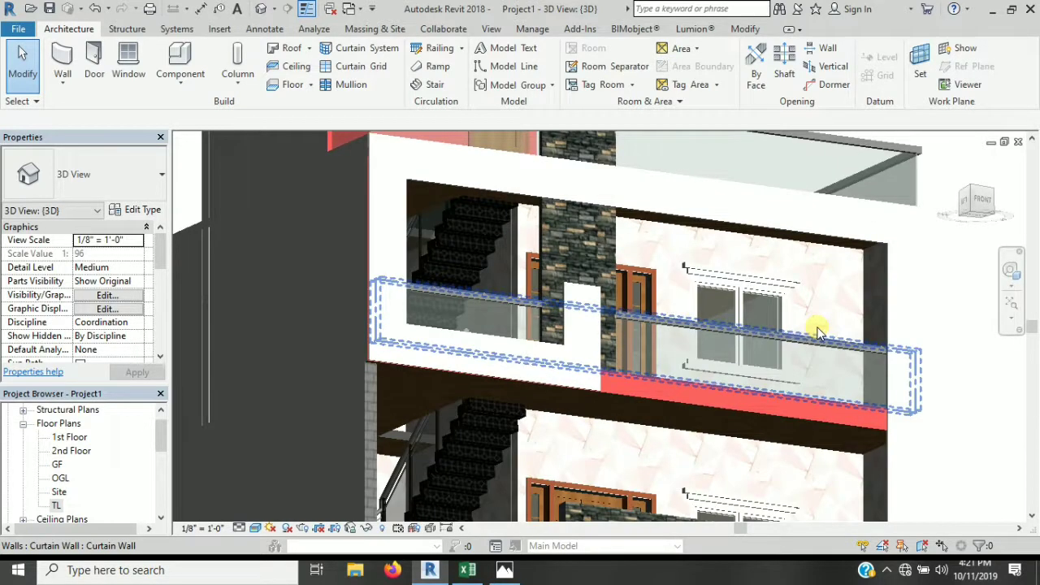